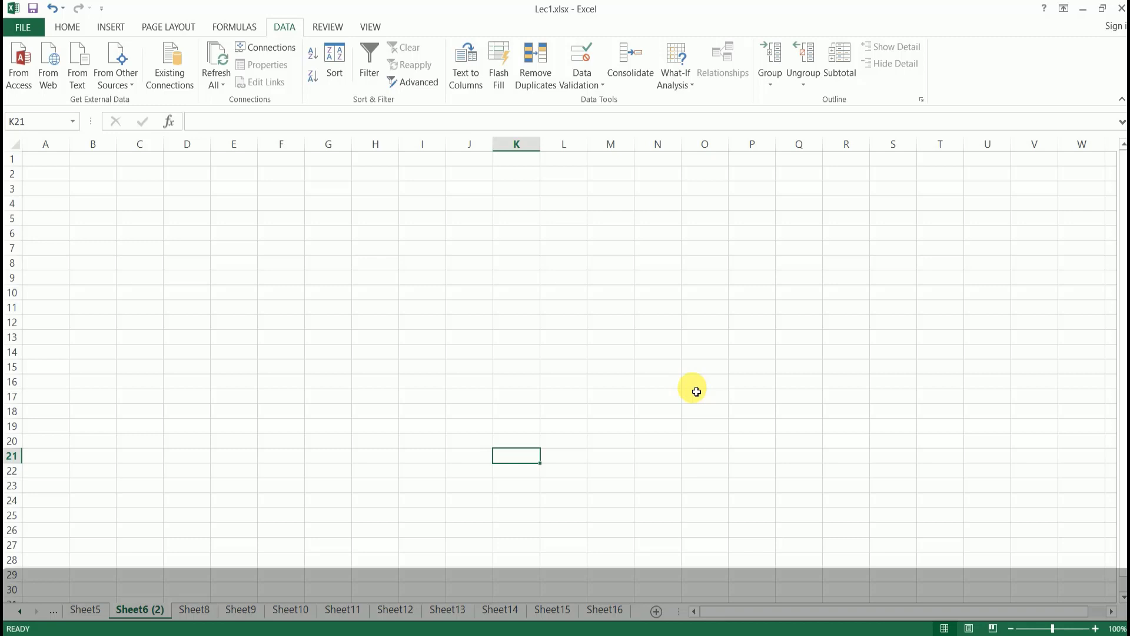
- Enter a sample first name in lowercase letters in cell G6
click(457, 235)
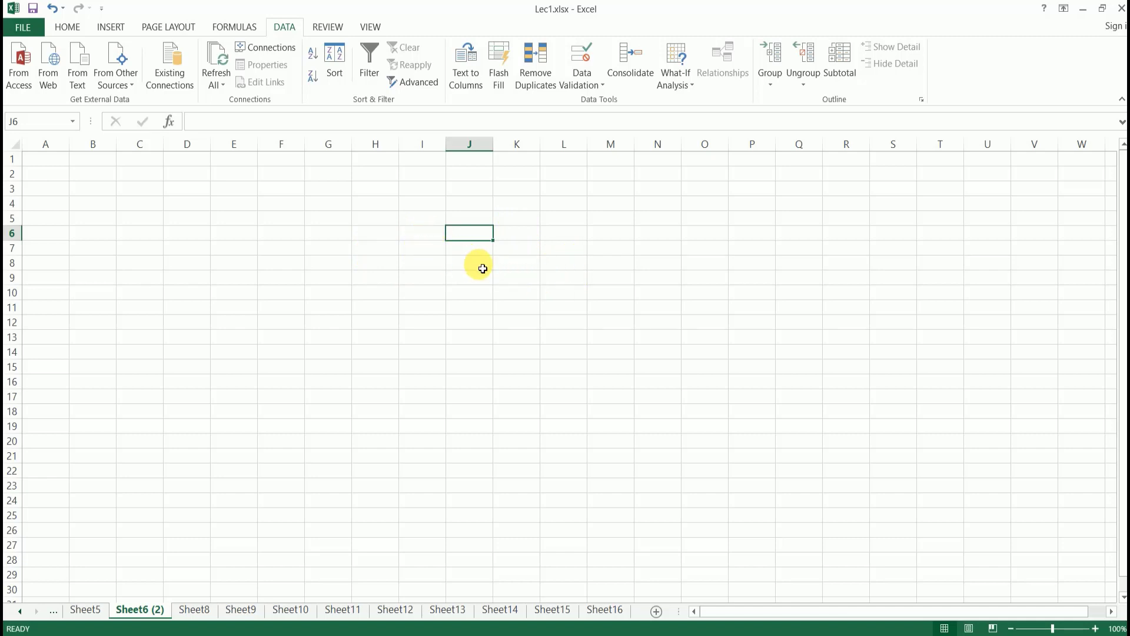
click(344, 236)
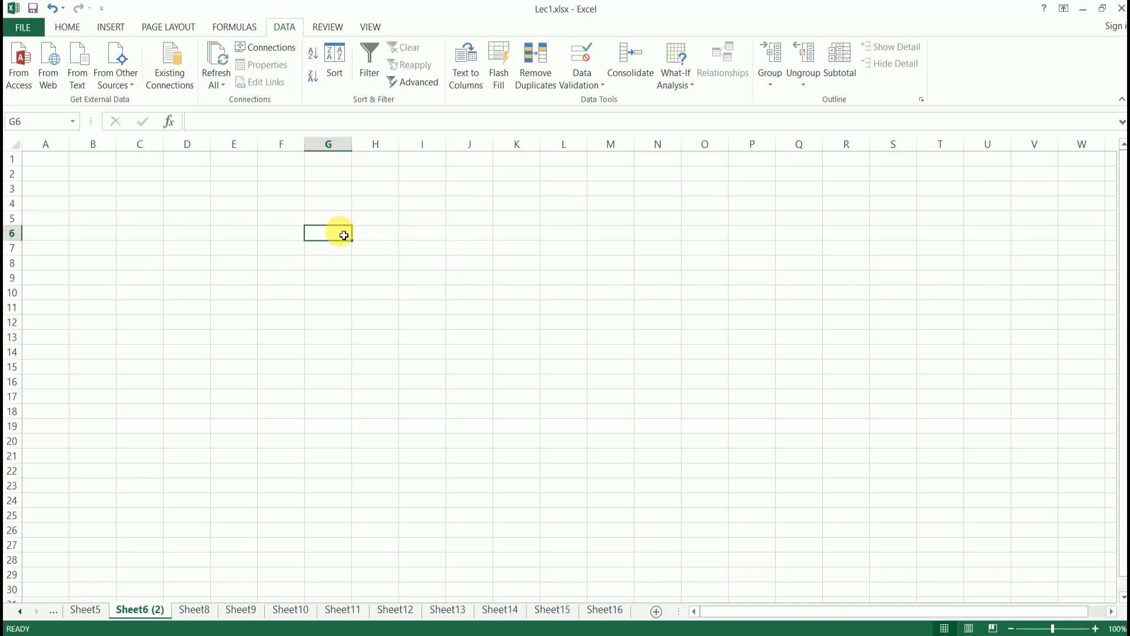
text(tari)
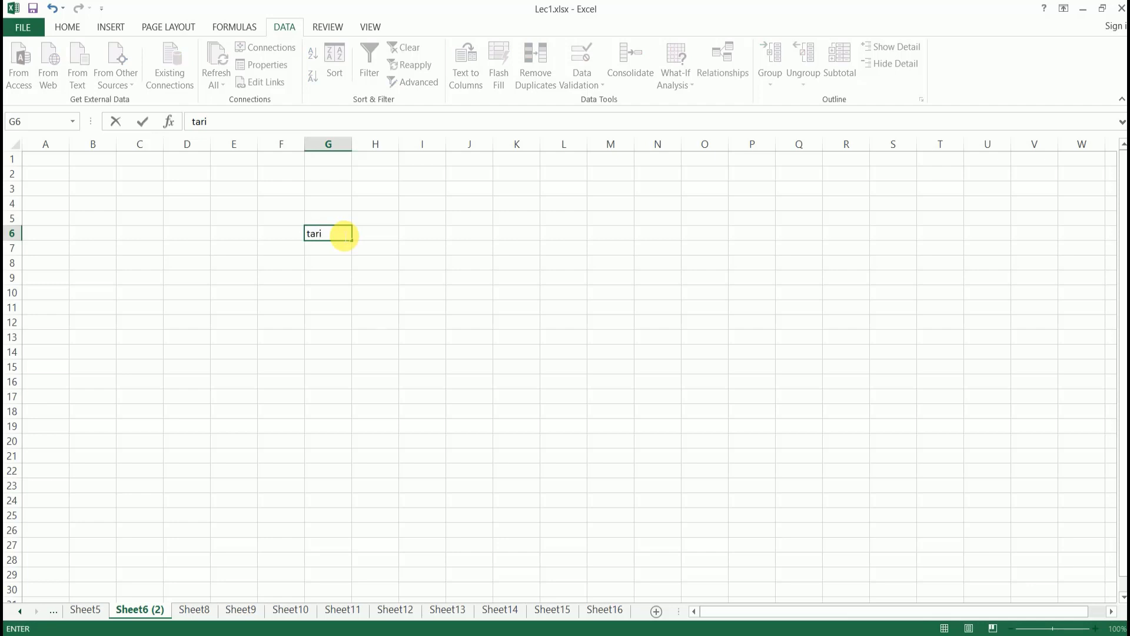
text(q)
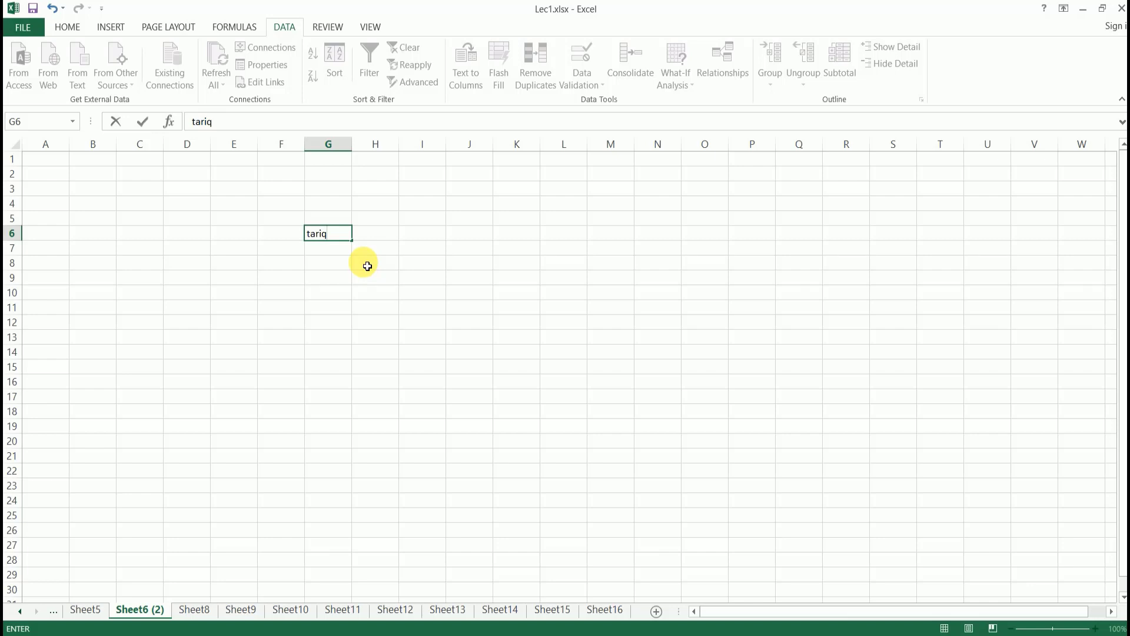
key(Return)
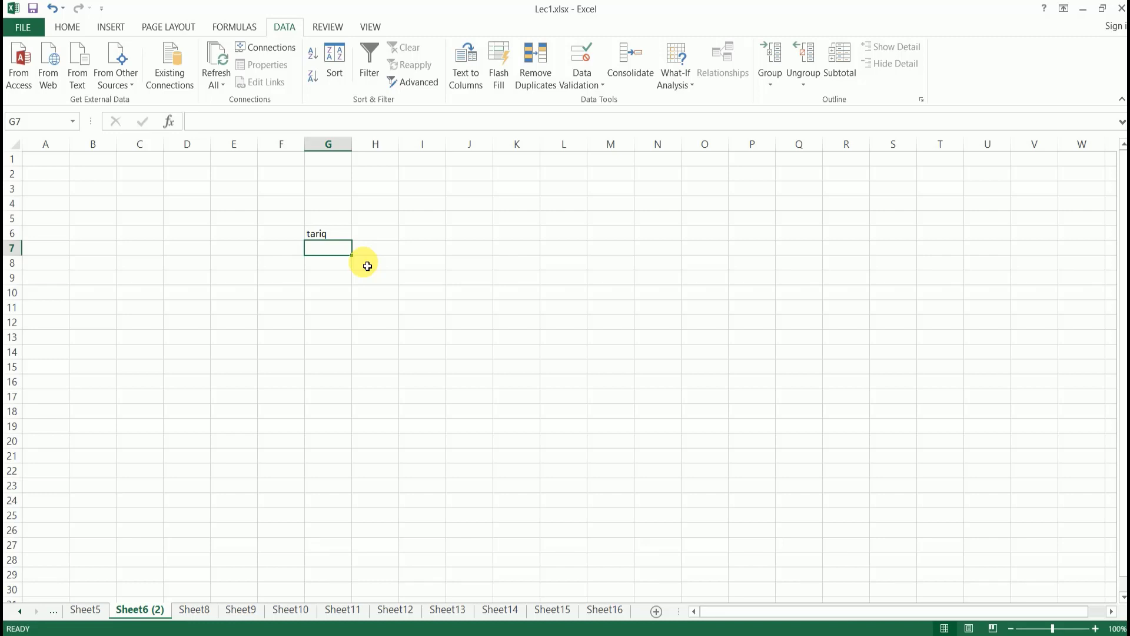
- Begin entering the same first name in cell G7, cancel that entry, and enter the name in cell G8 instead
text(tariq)
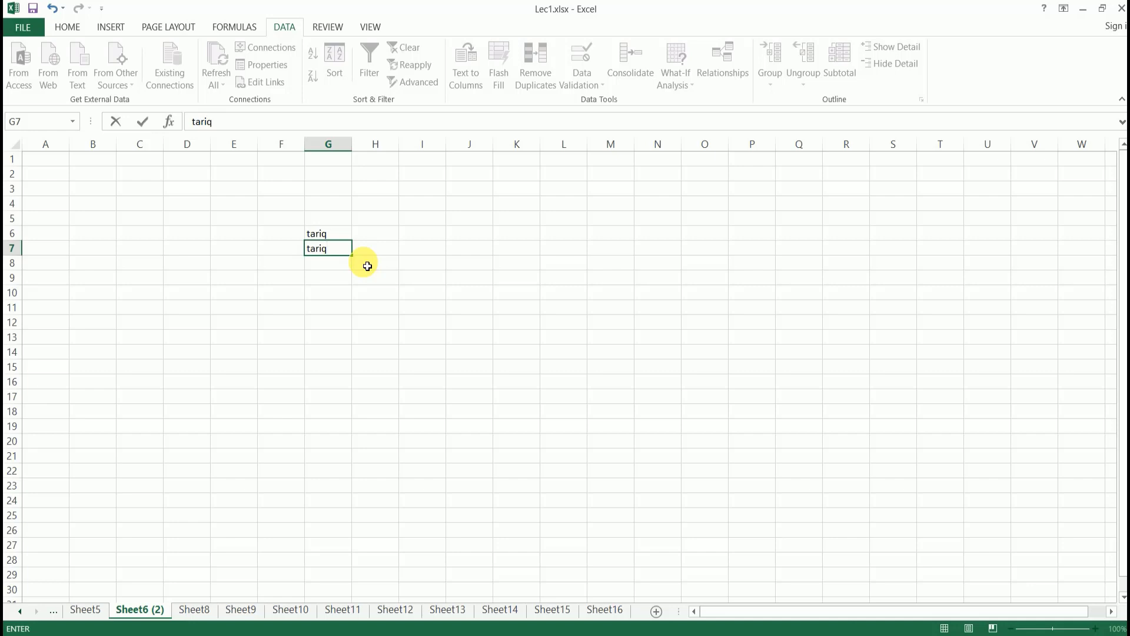
key(Escape)
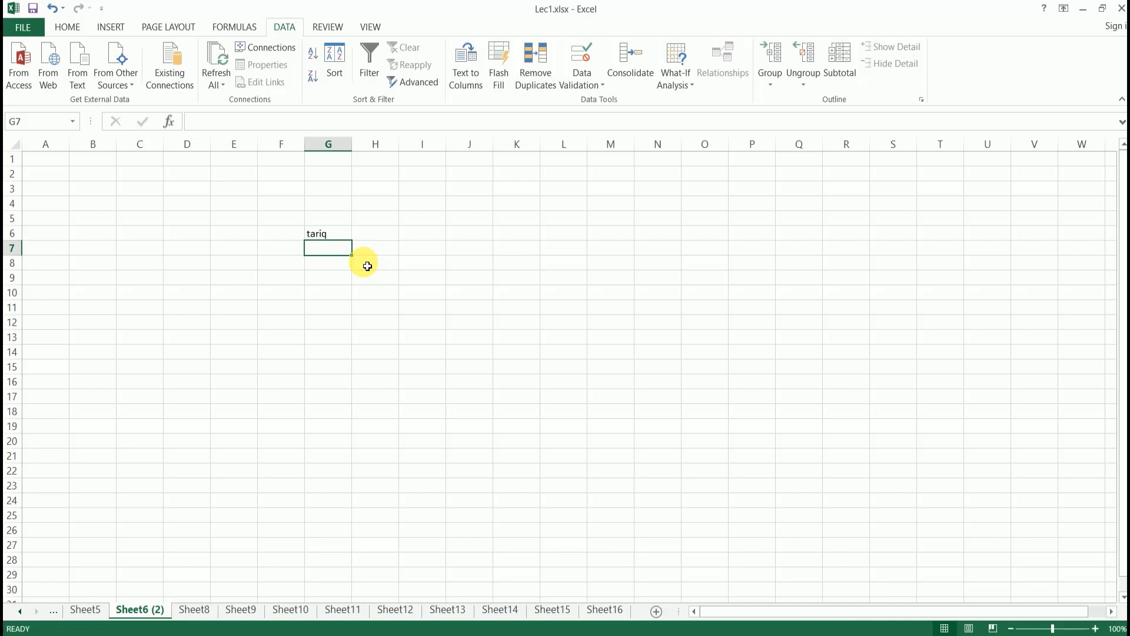
key(Return)
text(tariq)
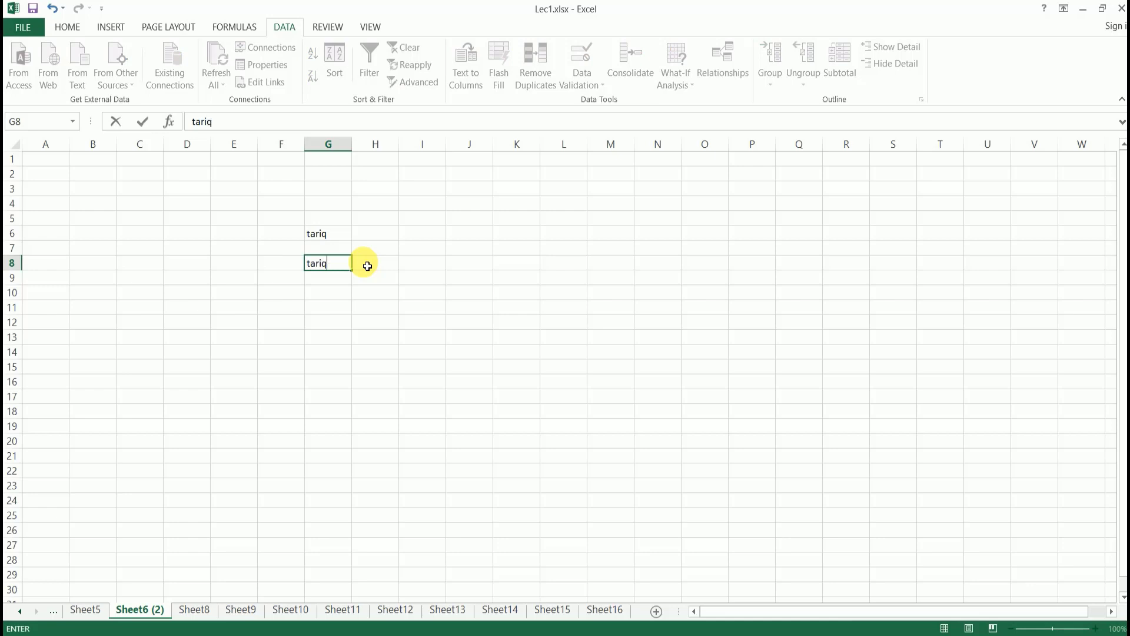
click(367, 267)
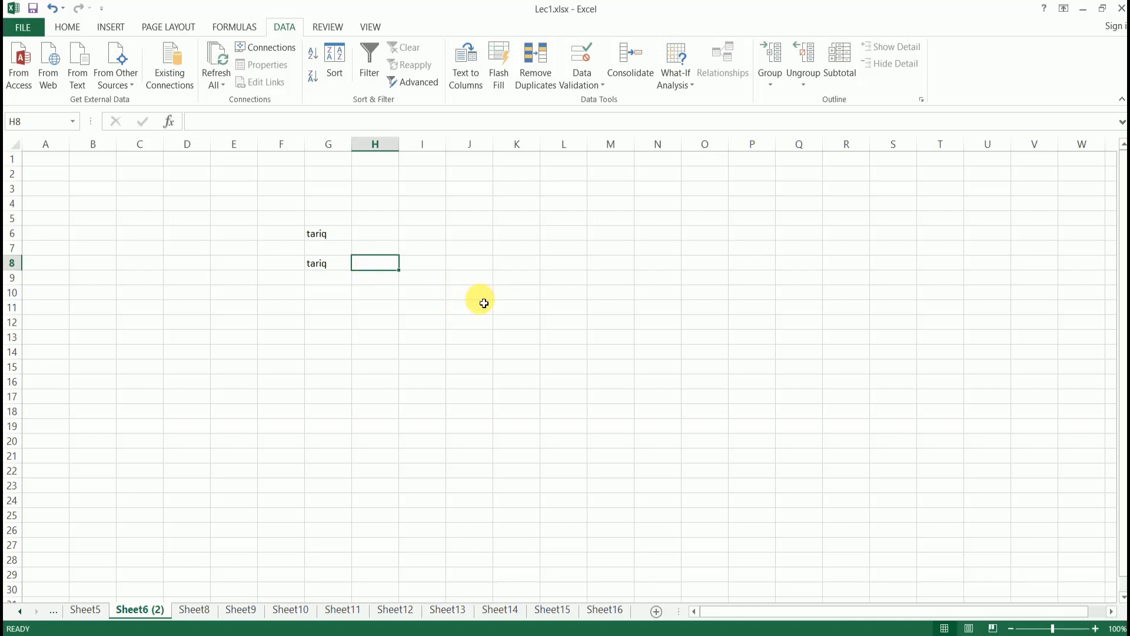
- Clear the name from cell G8, and start a new entry of it there only to cancel it
key(Left)
key(Left)
key(Right)
key(Down)
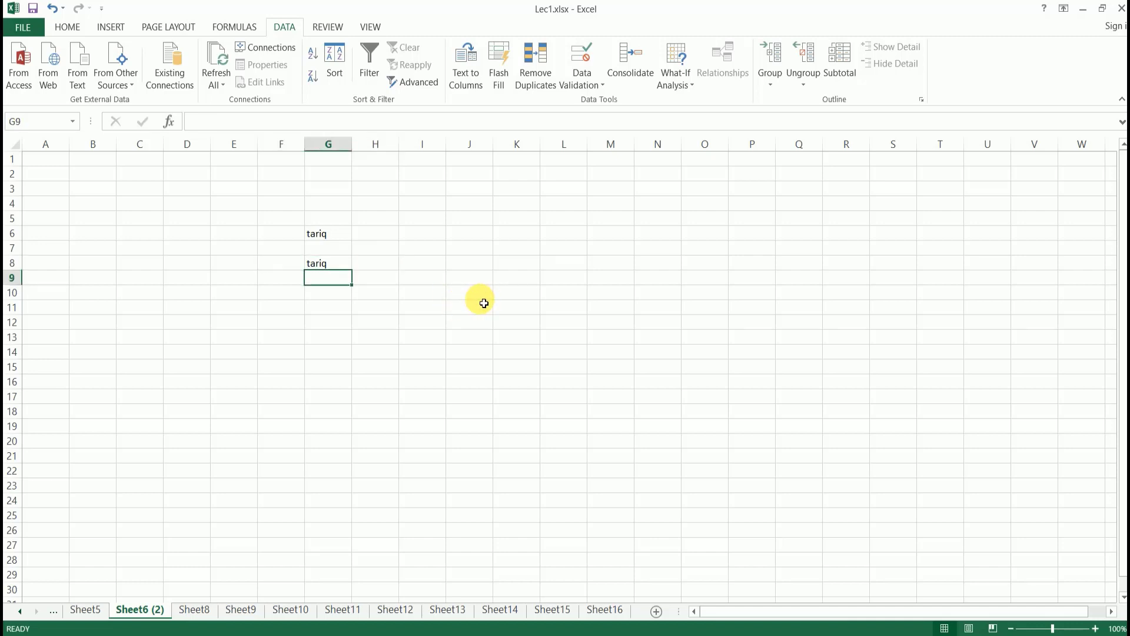
key(Up)
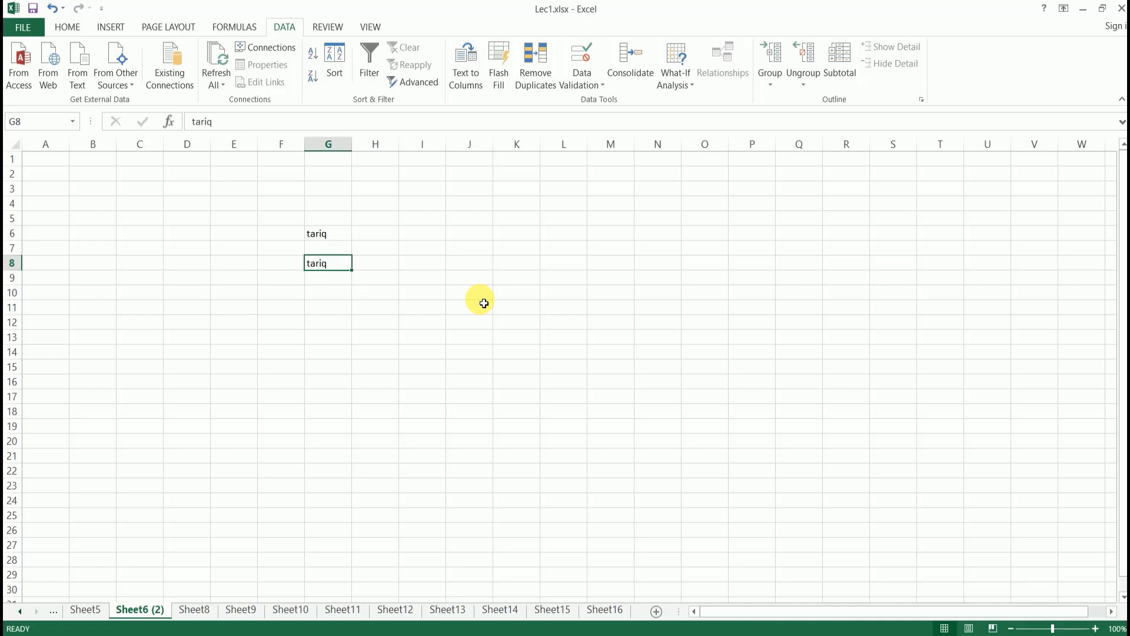
key(Delete)
text(tariq)
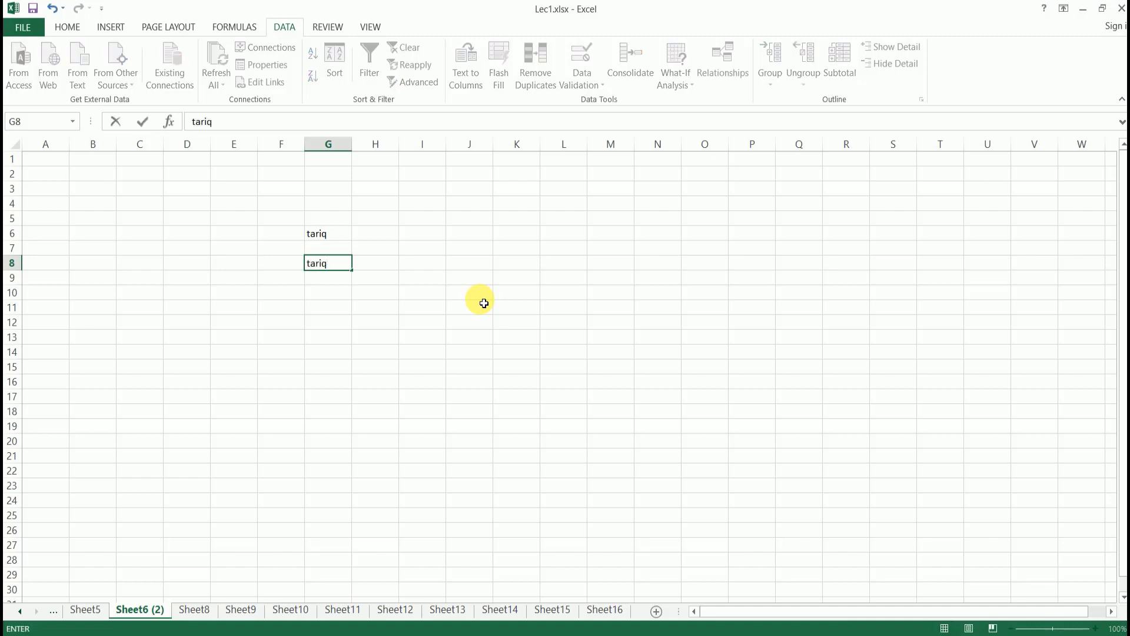
click(116, 123)
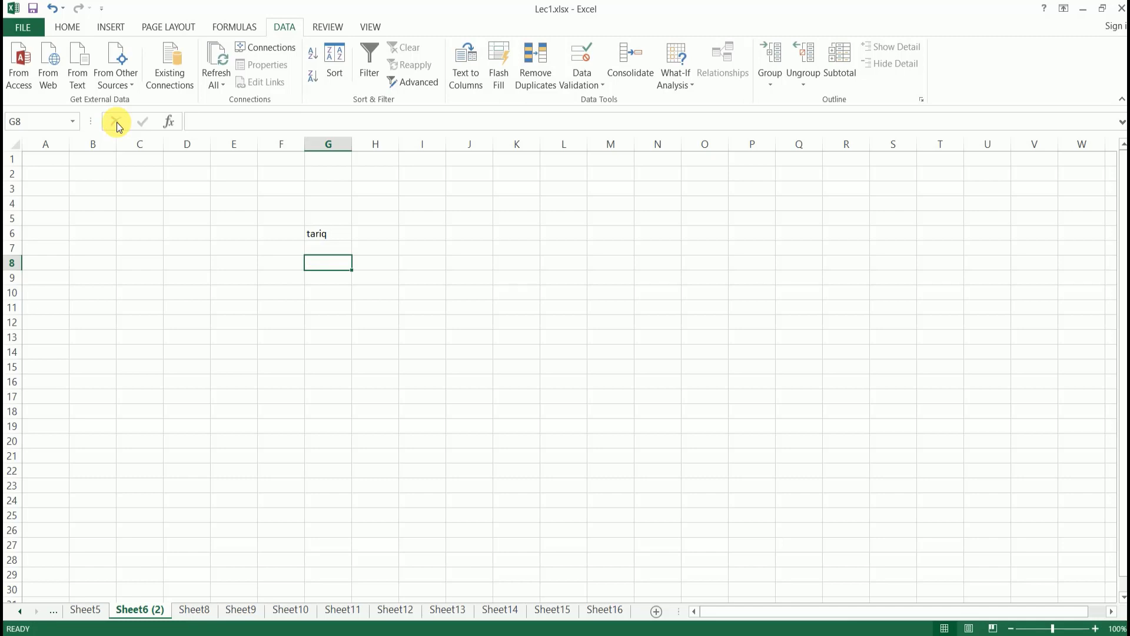
- Enter a hyphen (-) in cell I7 and a semicolon (;) in cell I8
click(428, 238)
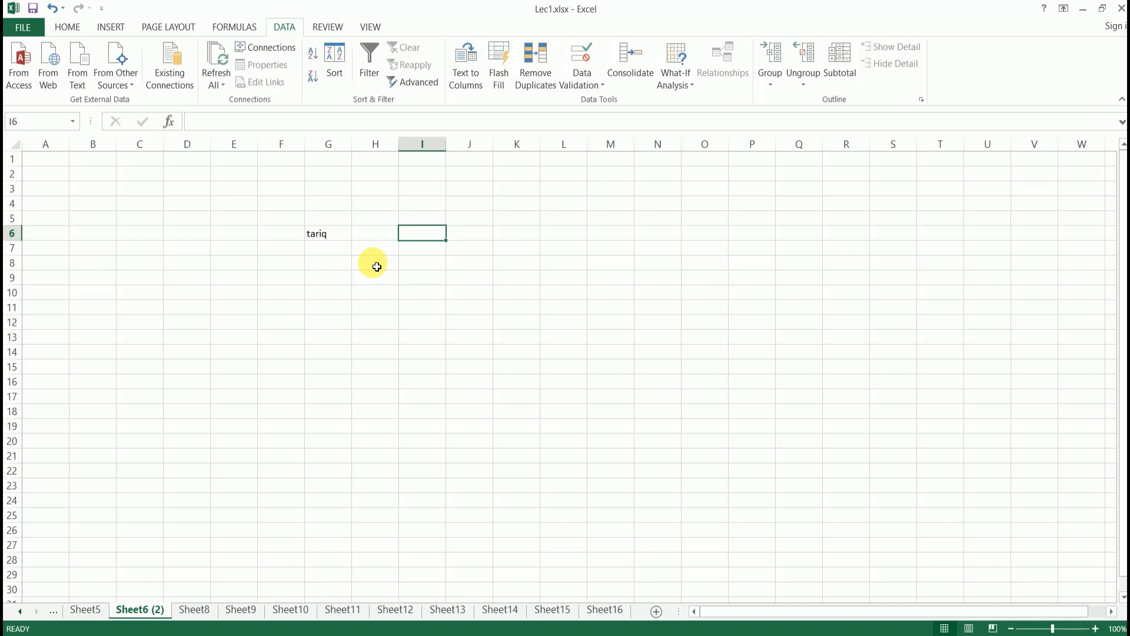
click(442, 251)
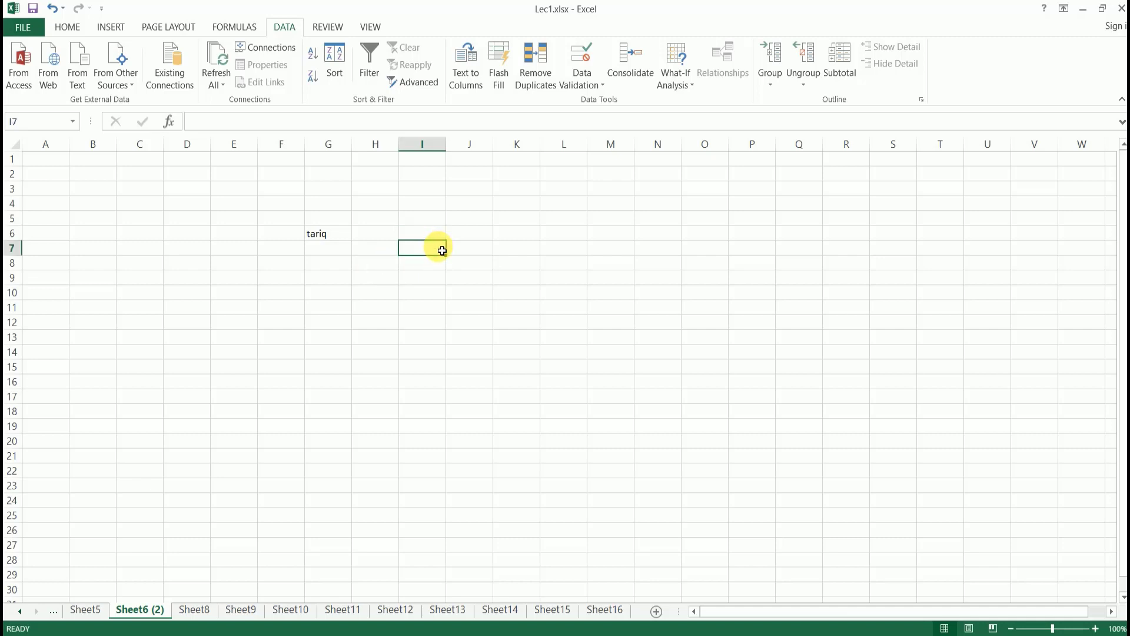
text(-)
key(Return)
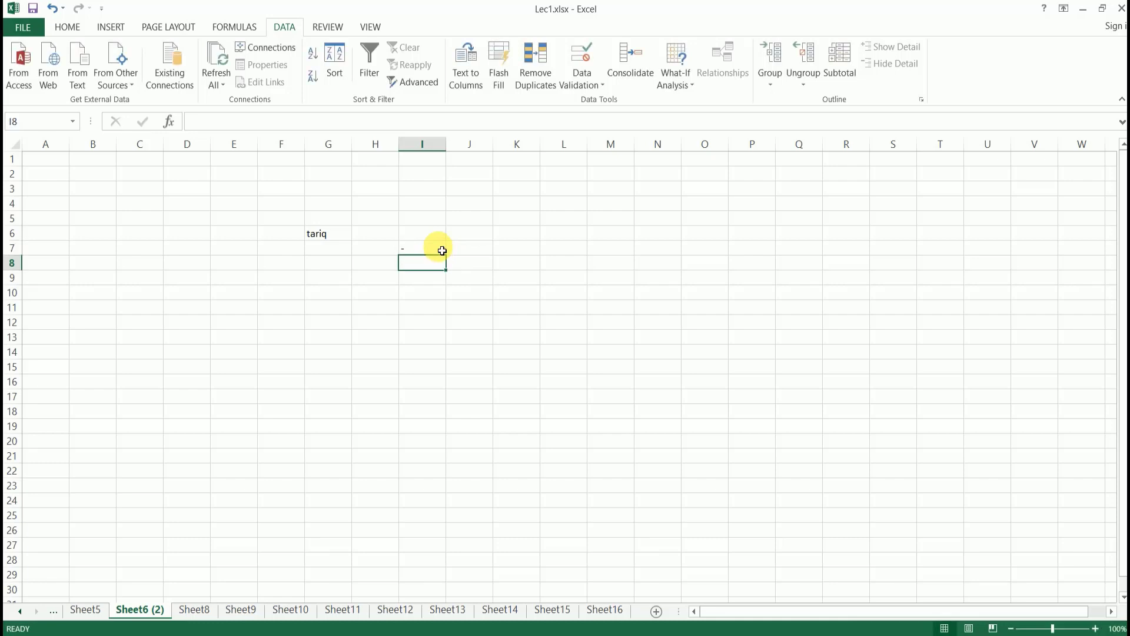
key(alt)
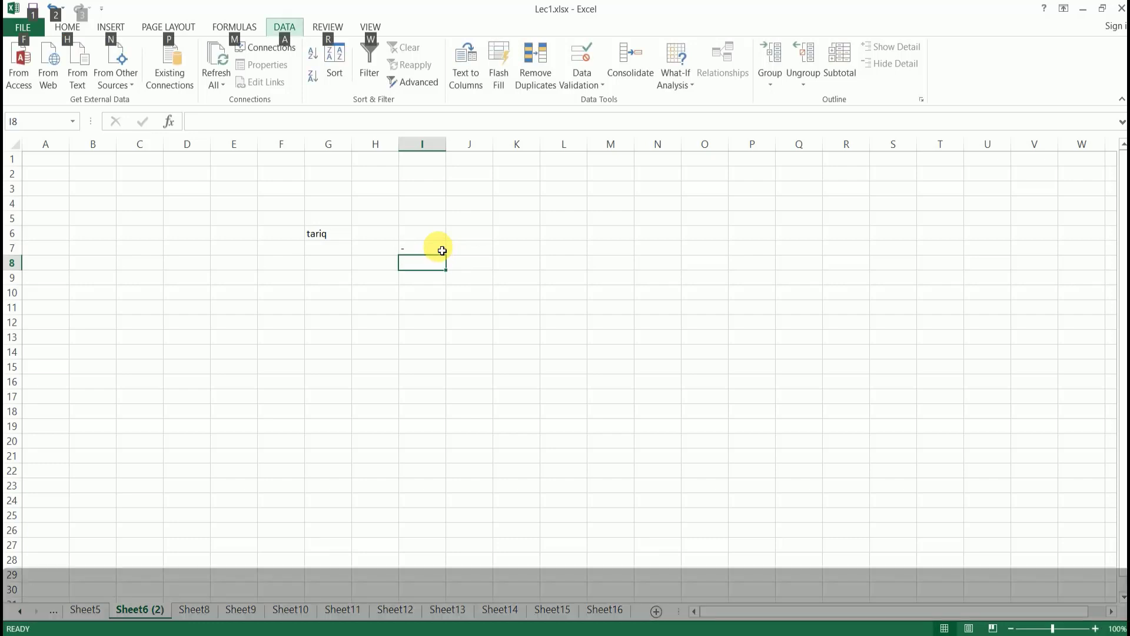
click(437, 278)
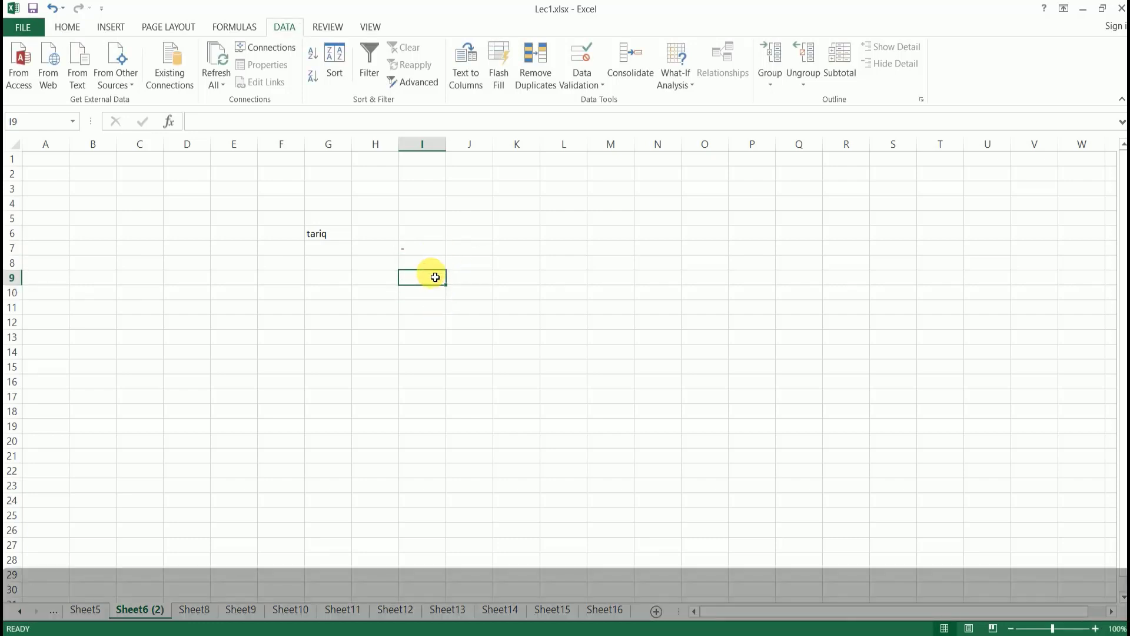
click(436, 264)
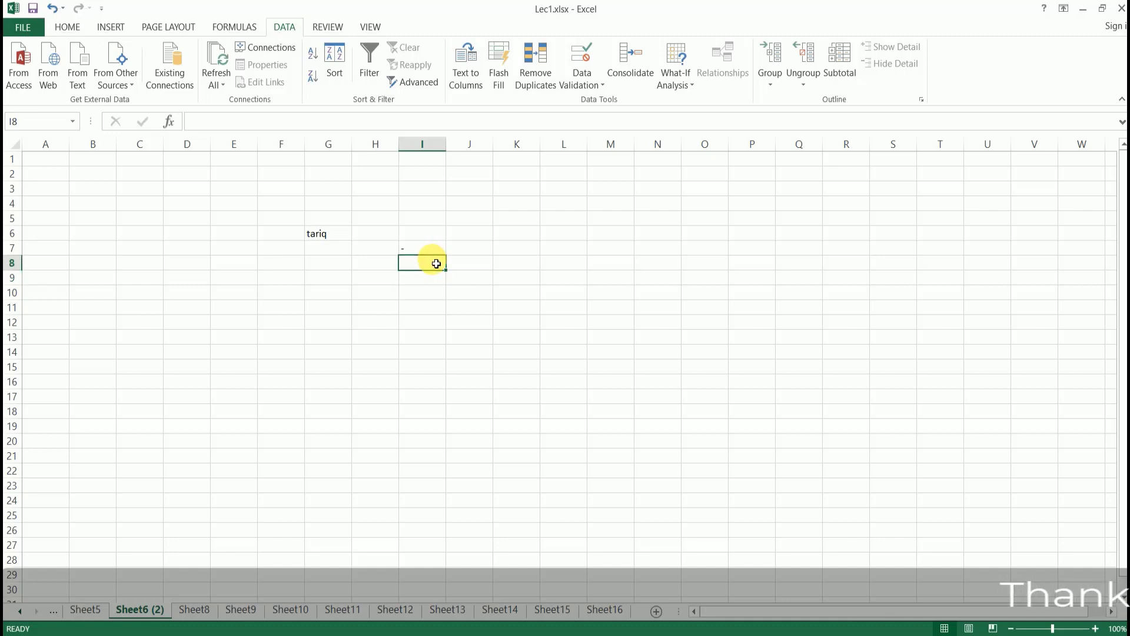
text(;)
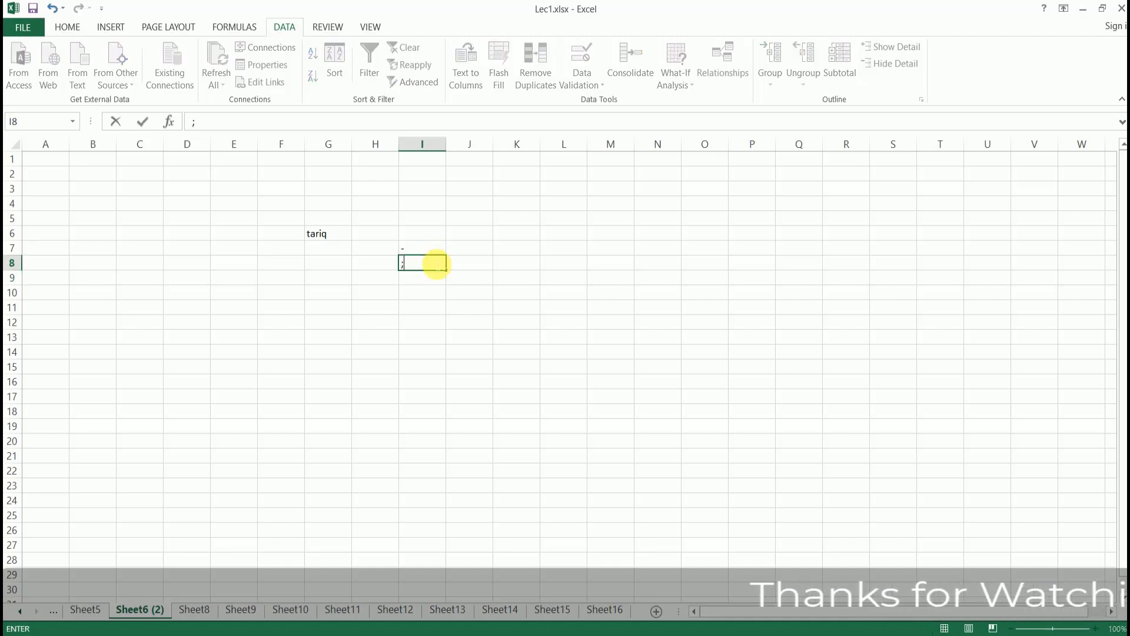
key(Return)
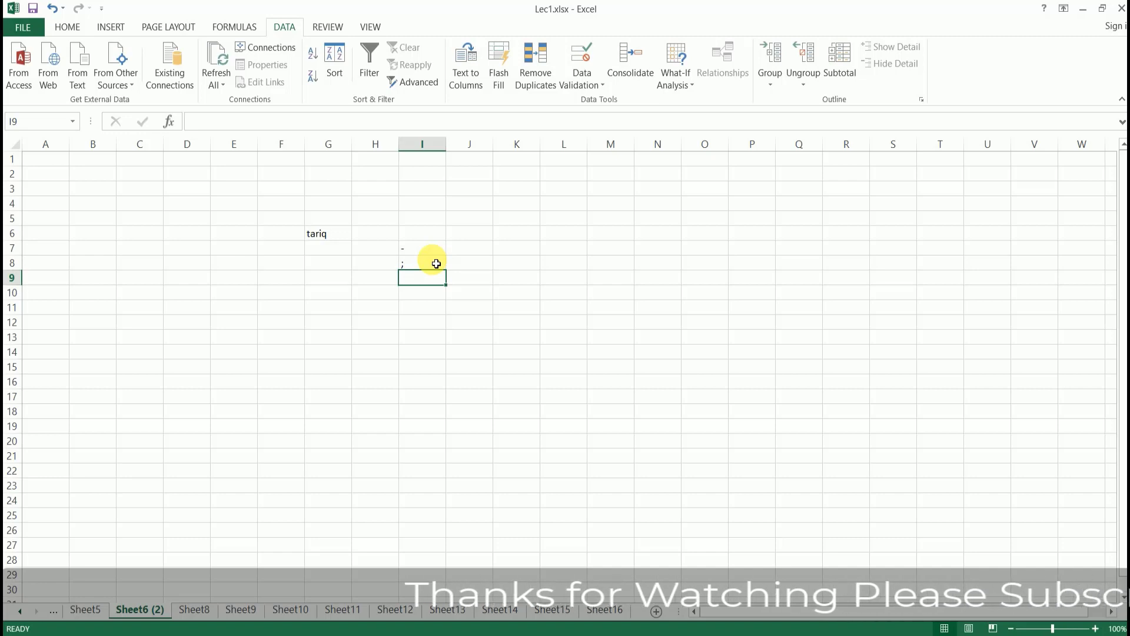
- Enter a period as text ('.) in cell I9 and a dollar sign ($) in cell I10
text('.)
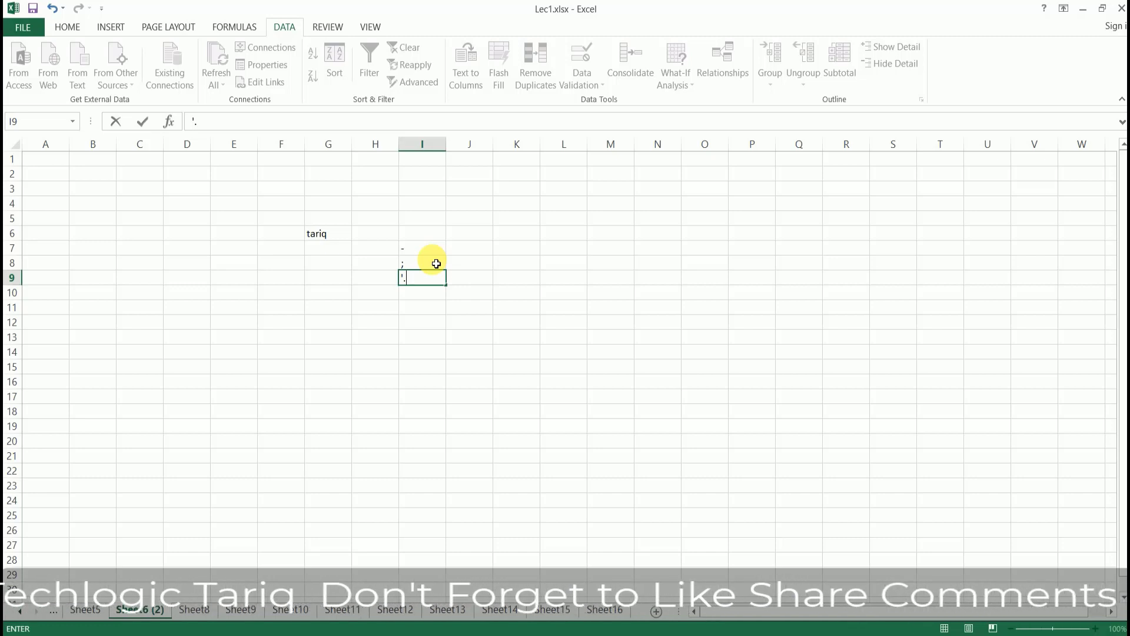
key(Return)
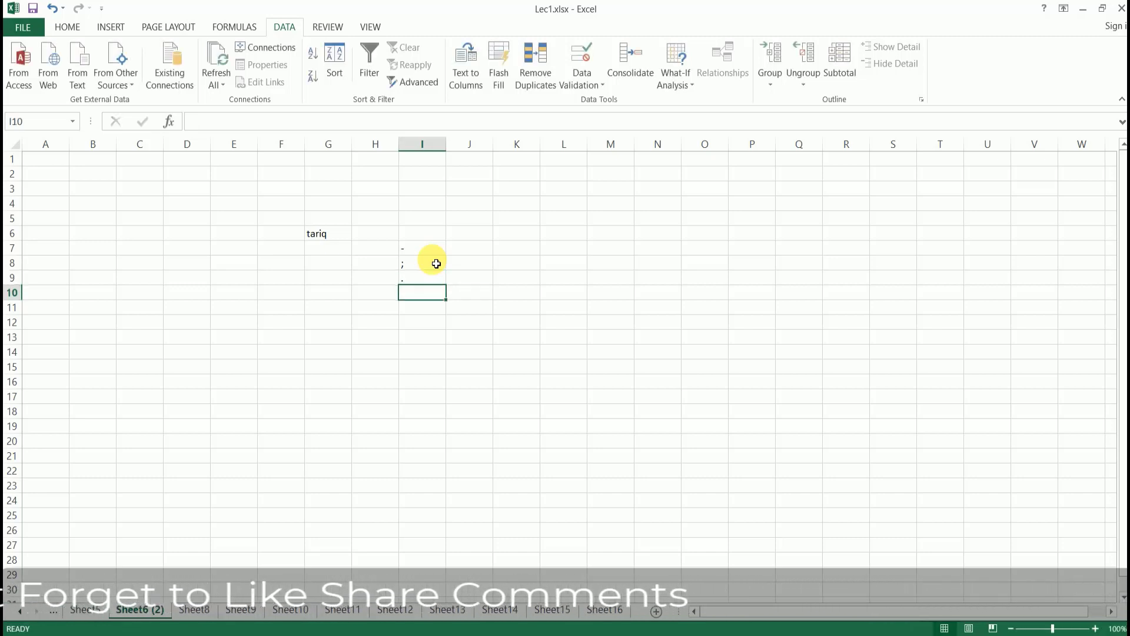
text($)
key(Return)
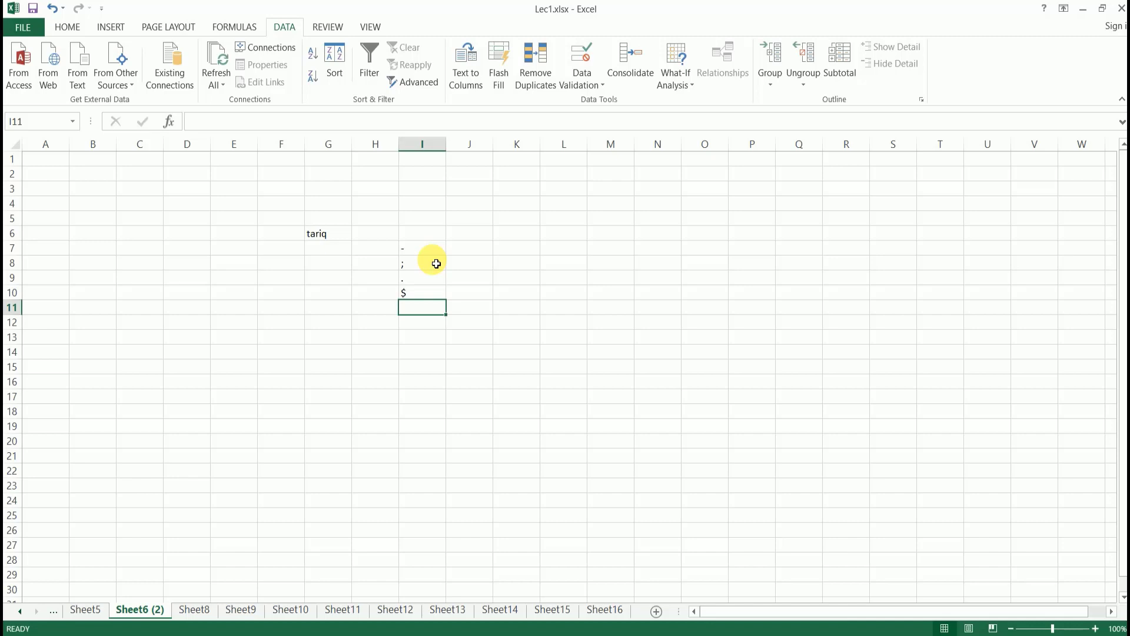
key(Up)
key(Up)
key(Down)
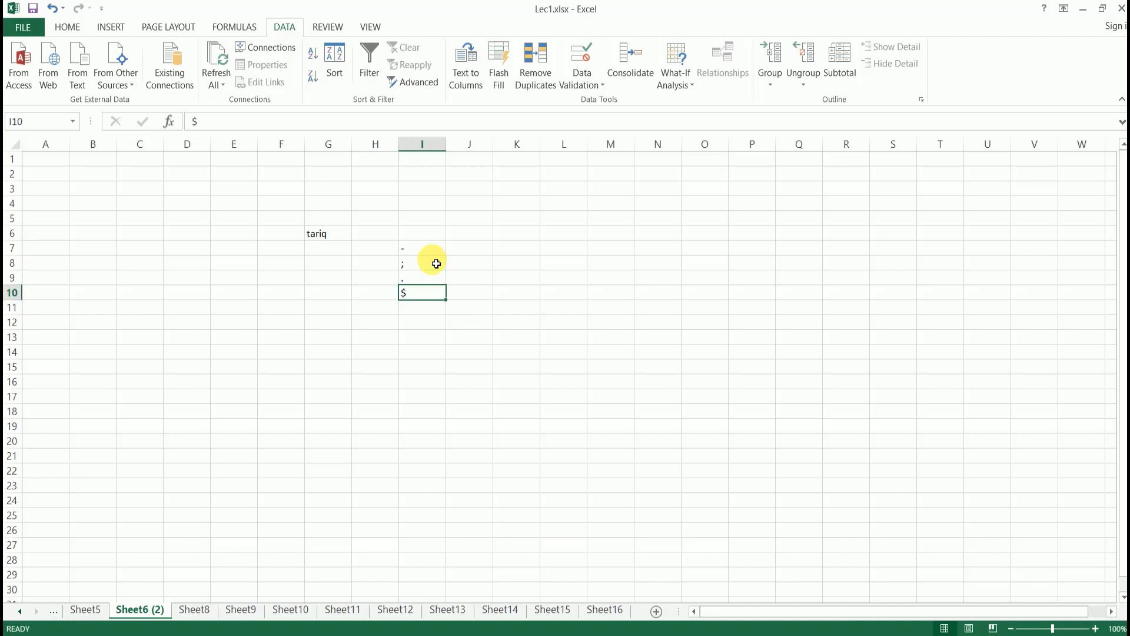
key(Down)
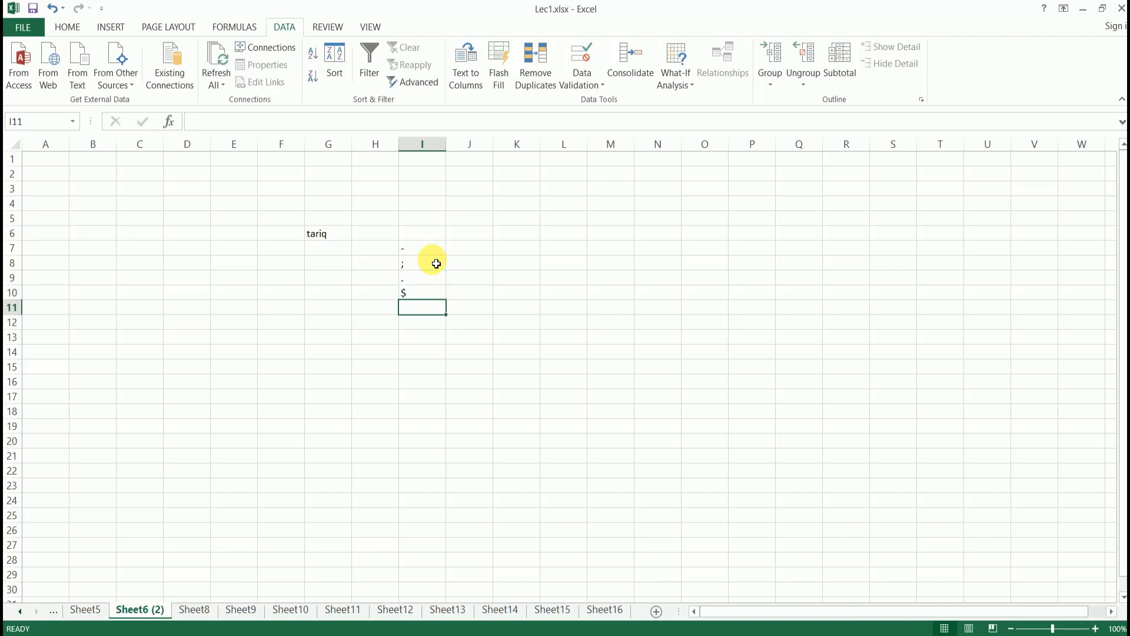
- Enter the number +12354 with its leading plus sign in cell D9
key(Left)
key(Left)
key(Left)
key(Left)
key(Left)
key(Left)
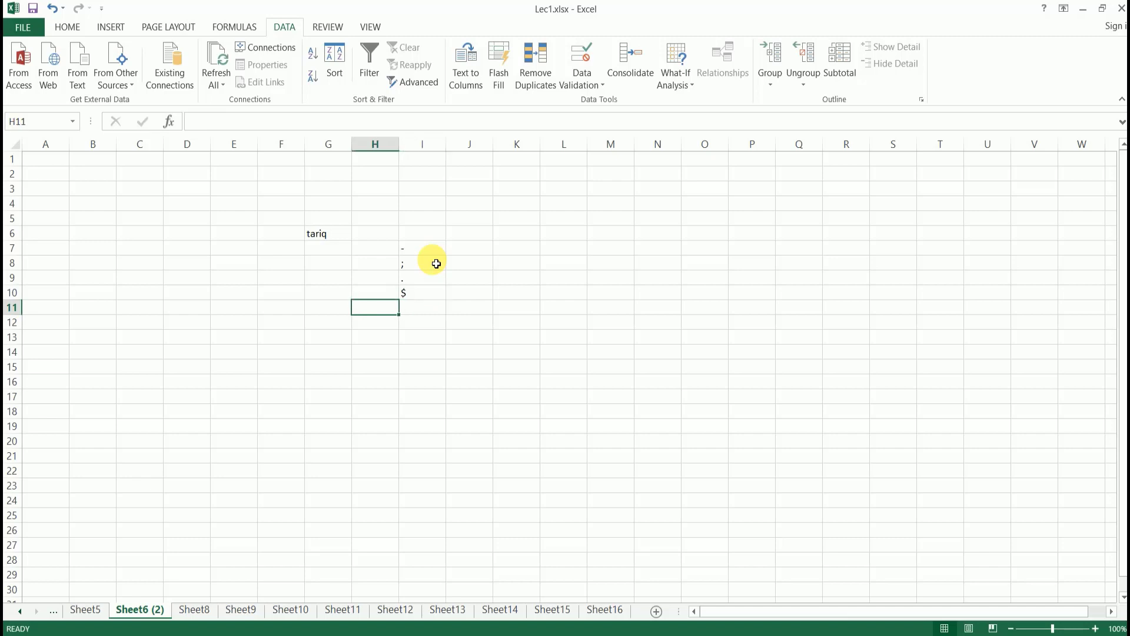
key(Up)
key(Up)
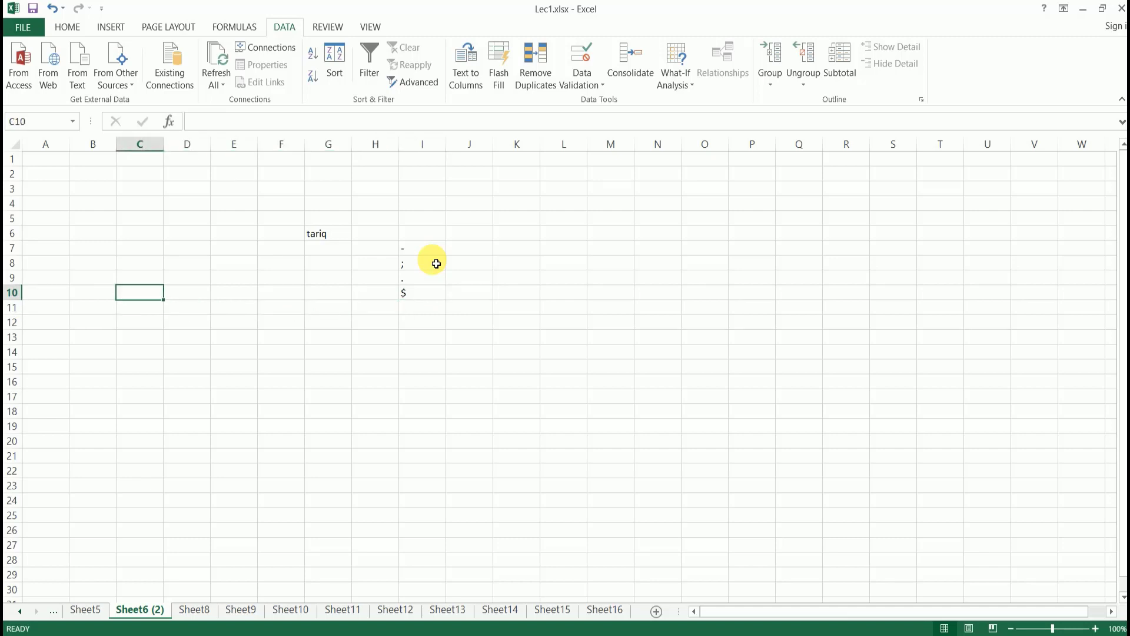
key(Right)
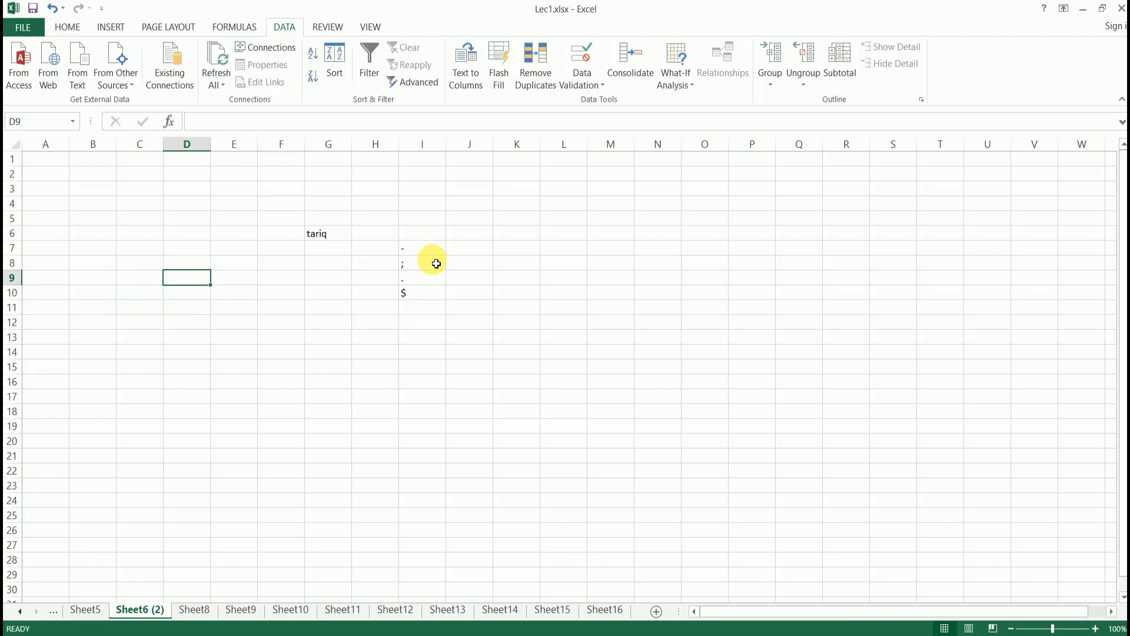
text(+)
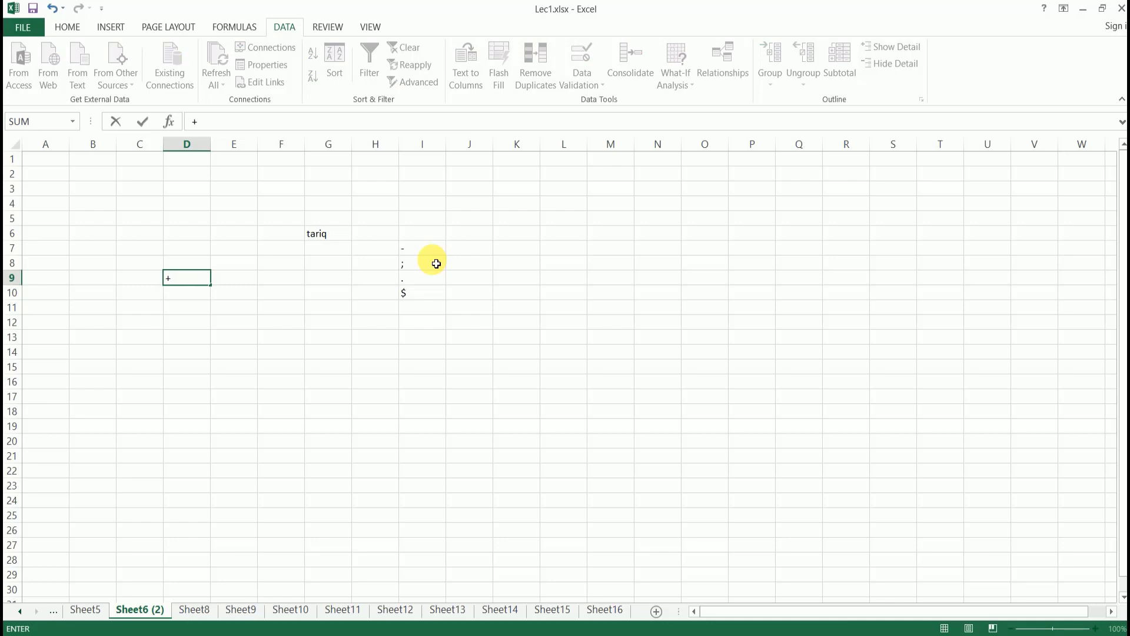
text(123)
text(54)
key(Return)
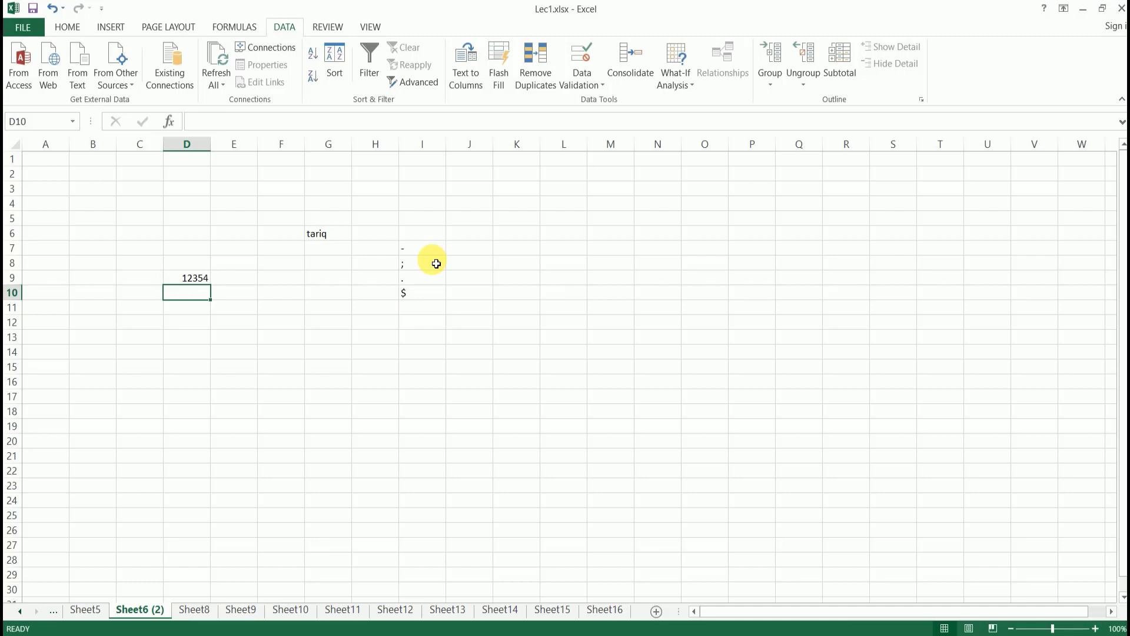
key(Up)
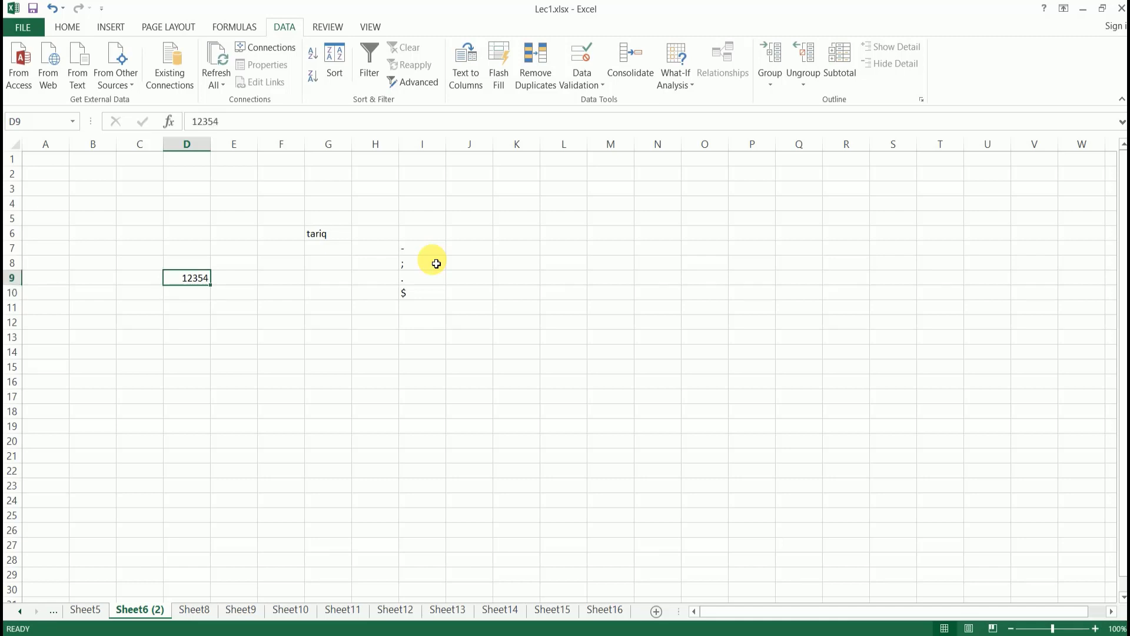
key(Left)
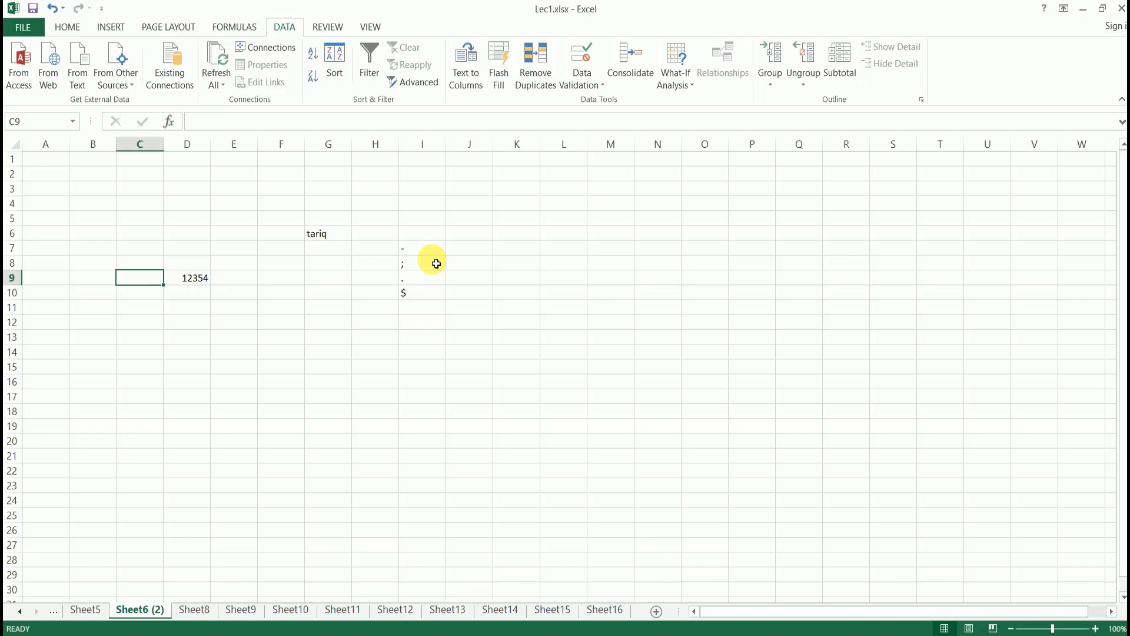
key(Down)
key(Right)
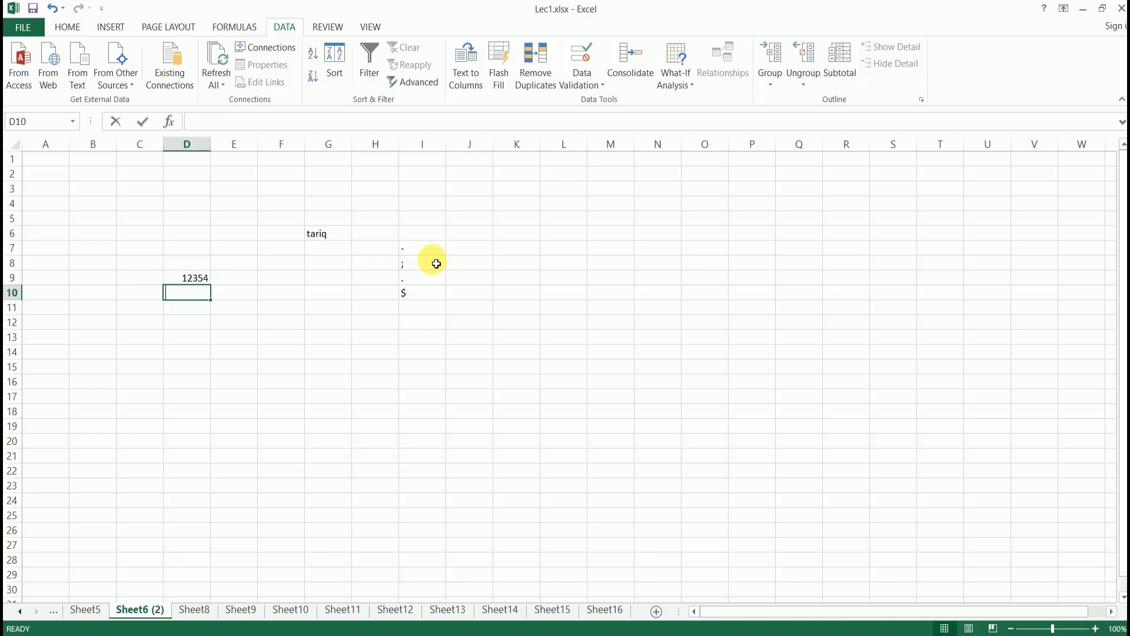
text(=)
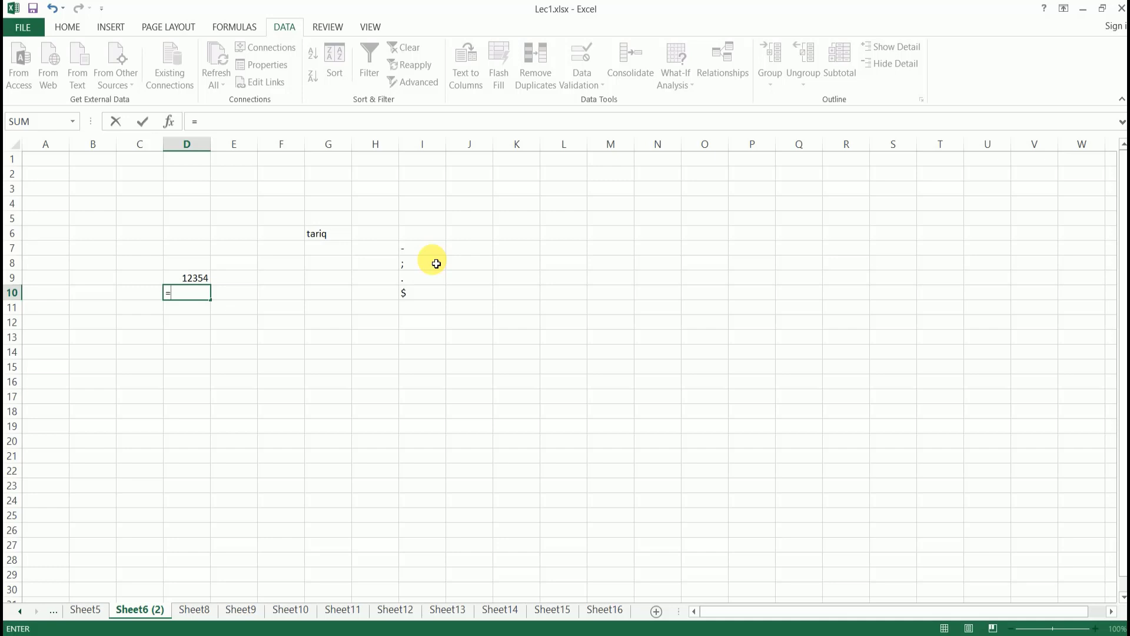
key(Right)
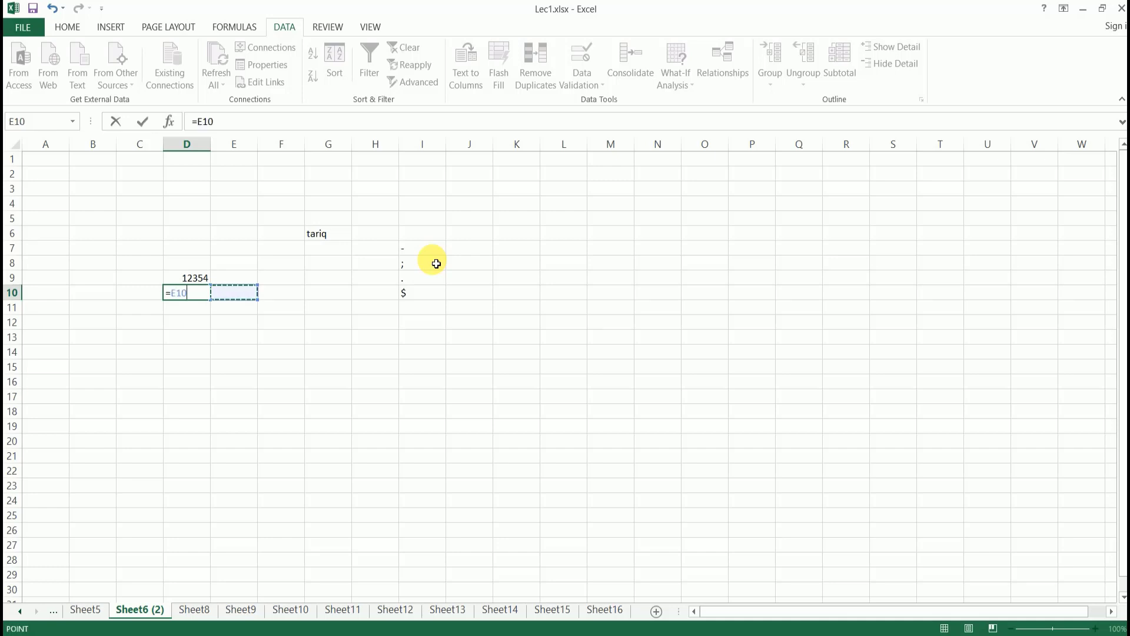
key(Left)
key(BackSpace)
key(BackSpace)
key(BackSpace)
key(BackSpace)
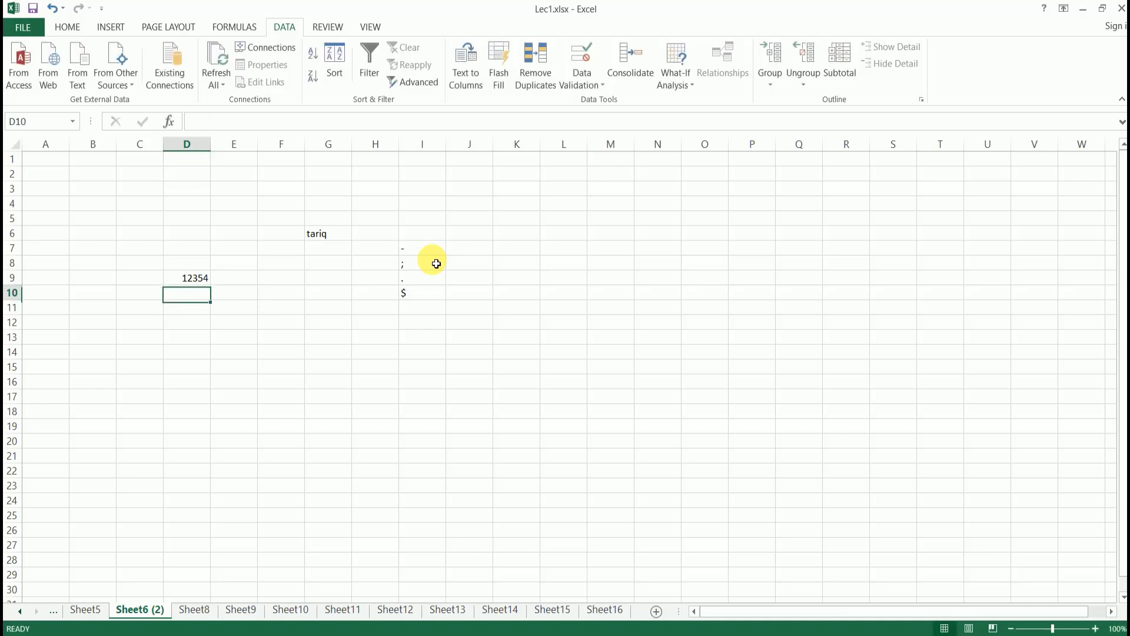
- Enter the formula +2+2 in cell D10 and reselect the cell to check its stored content
key(Up)
key(Down)
text(+)
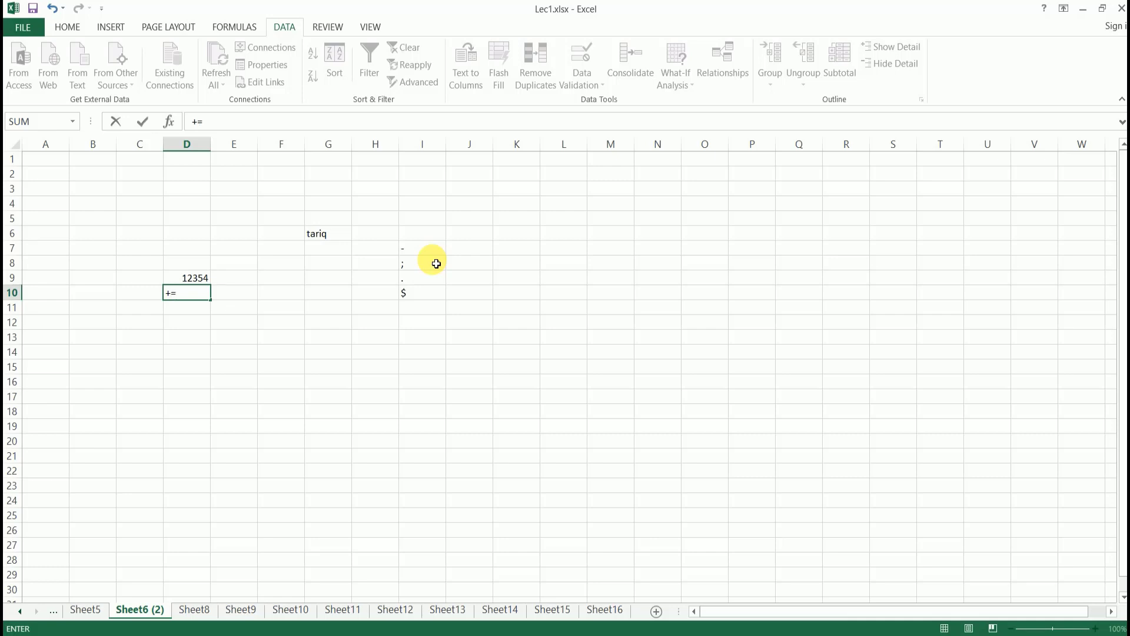
key(BackSpace)
key(BackSpace)
text(+2+2)
key(Return)
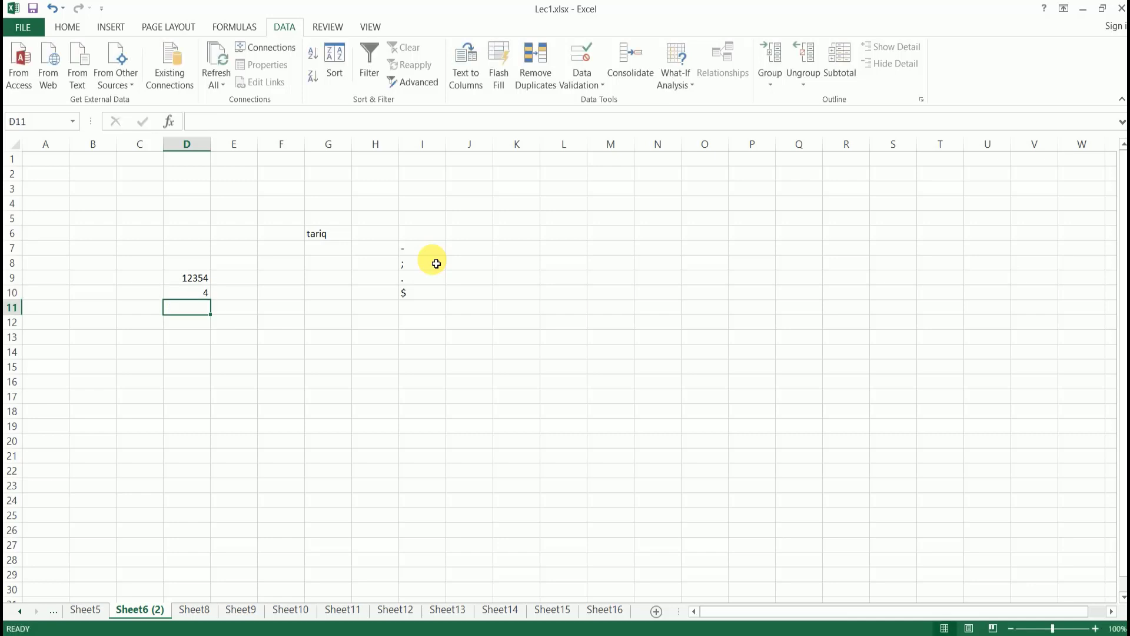
key(Up)
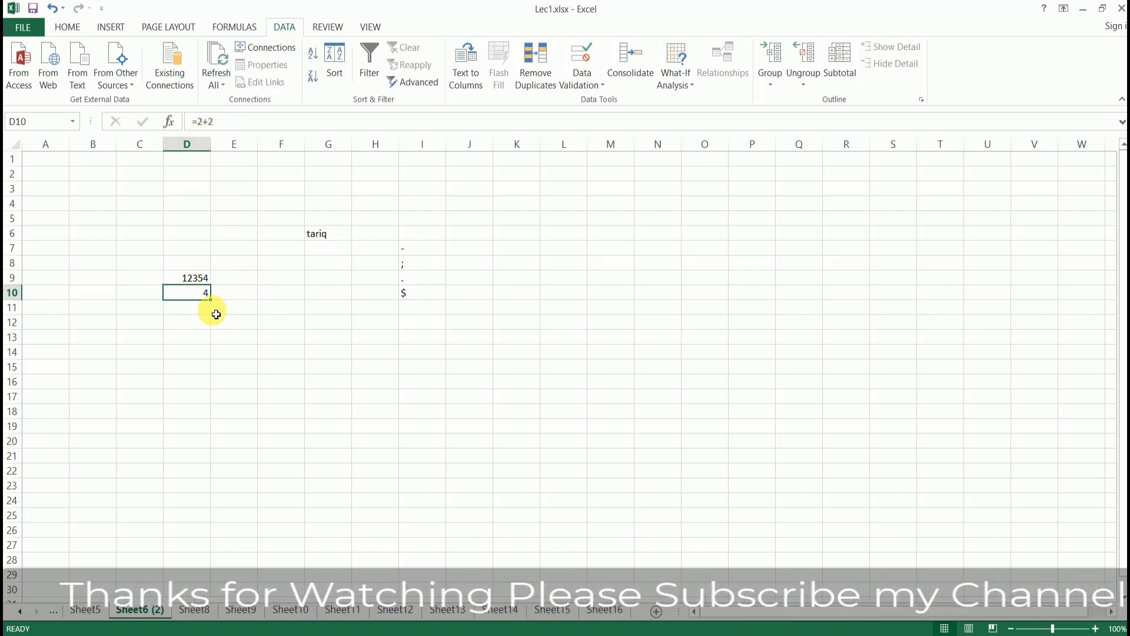
- Enter 00235 with its leading zeros in cell D11 and reselect the cell to check the stored value
click(185, 308)
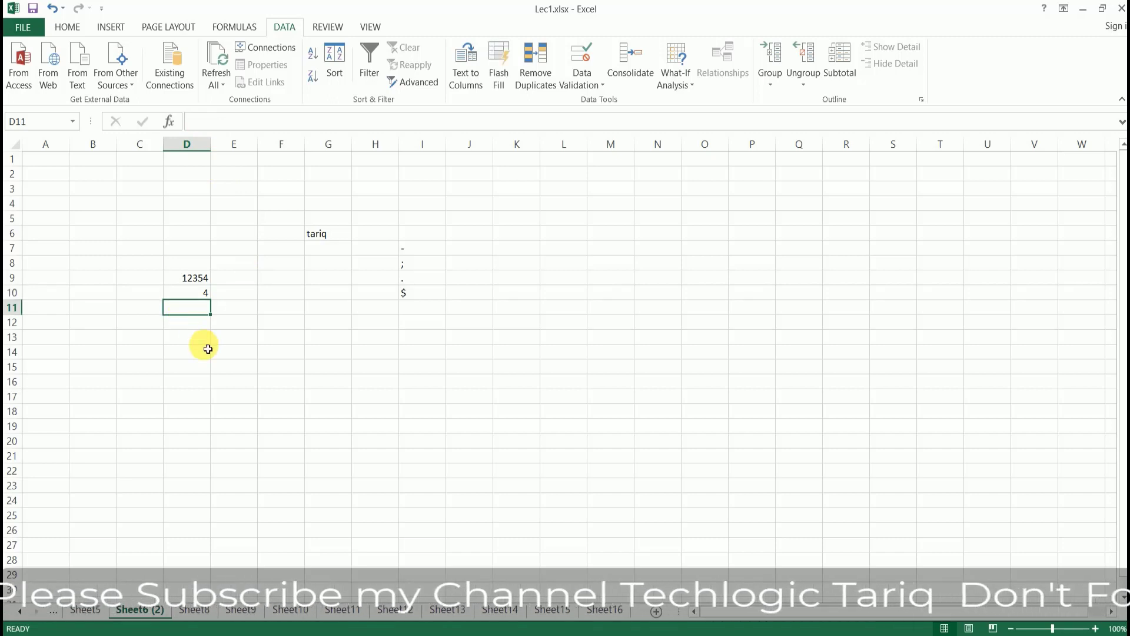
text(00)
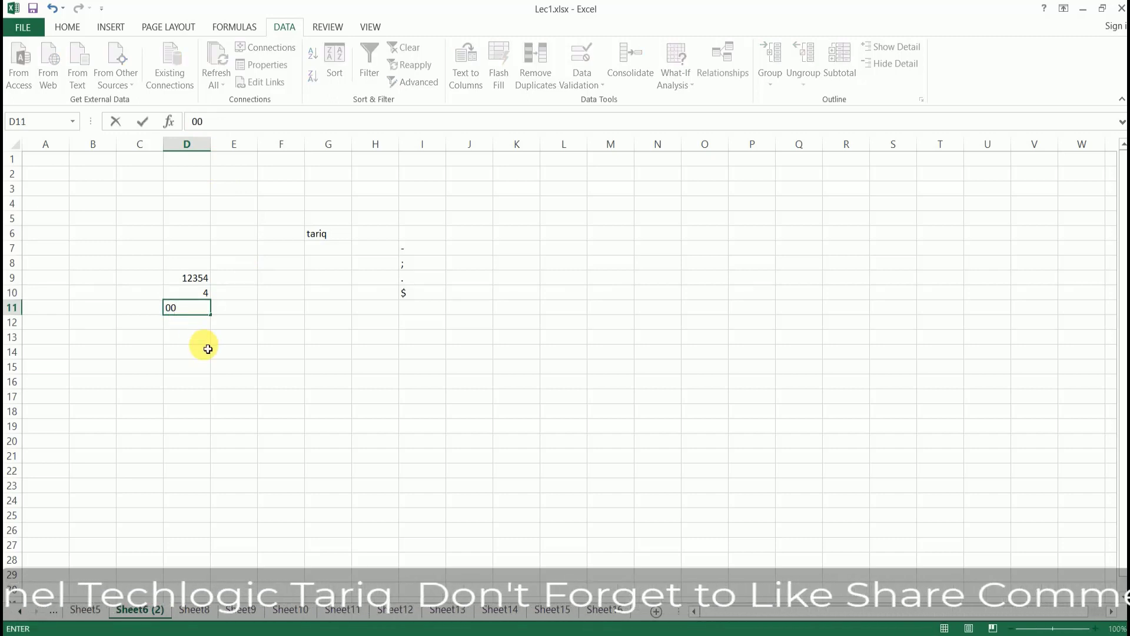
text(235)
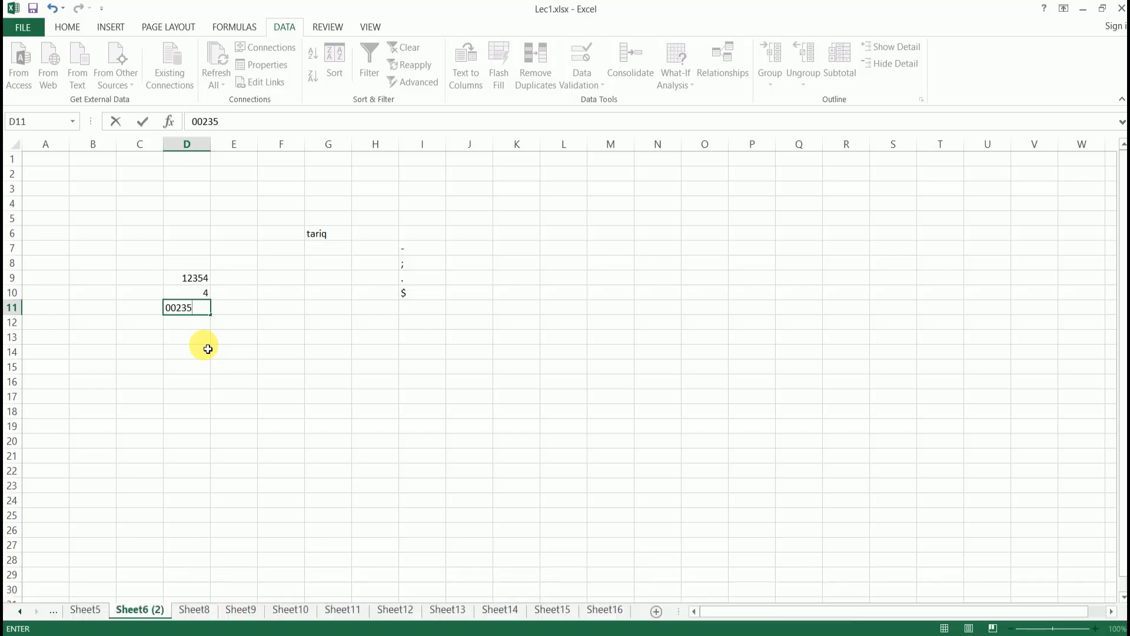
key(Return)
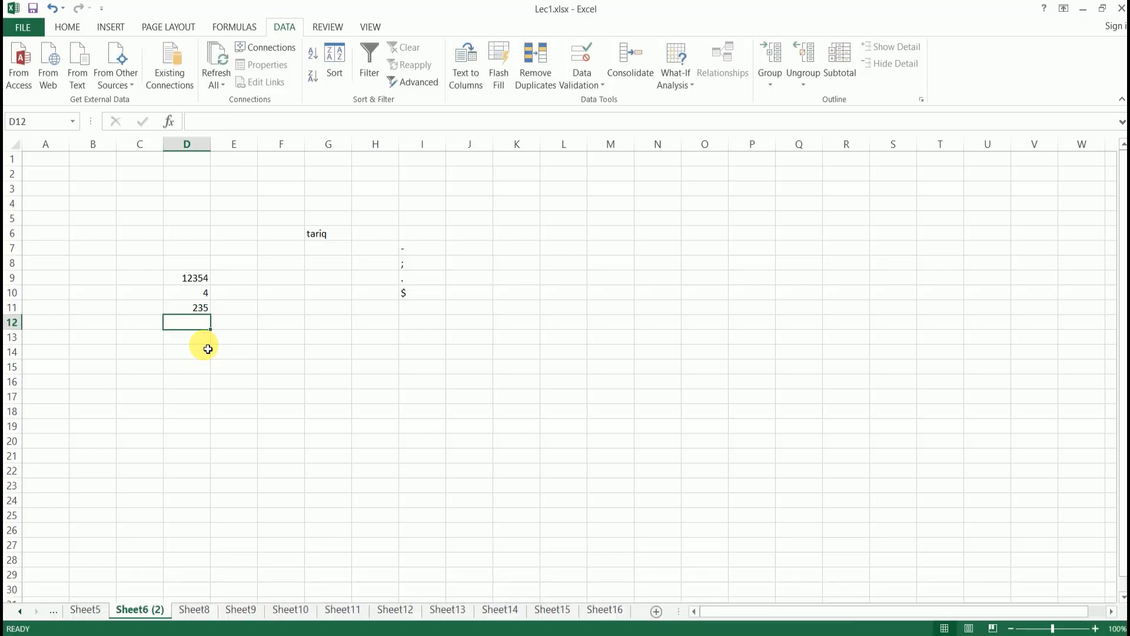
key(Up)
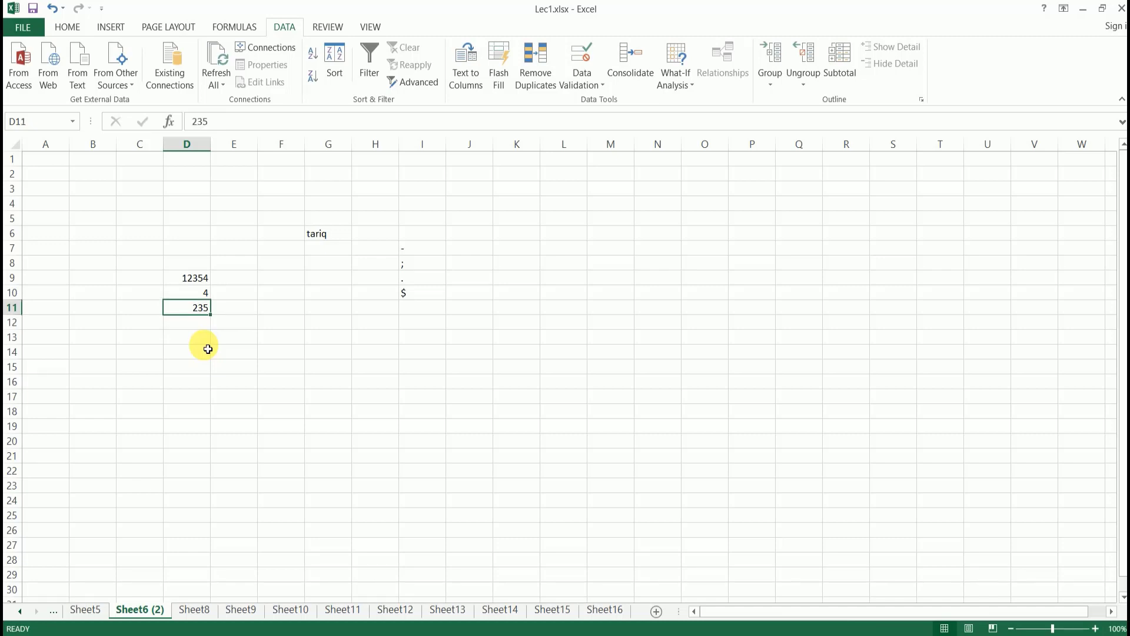
- Enter the number 54 in parentheses, (54), in cell D12 and reselect the cell to check it
key(Down)
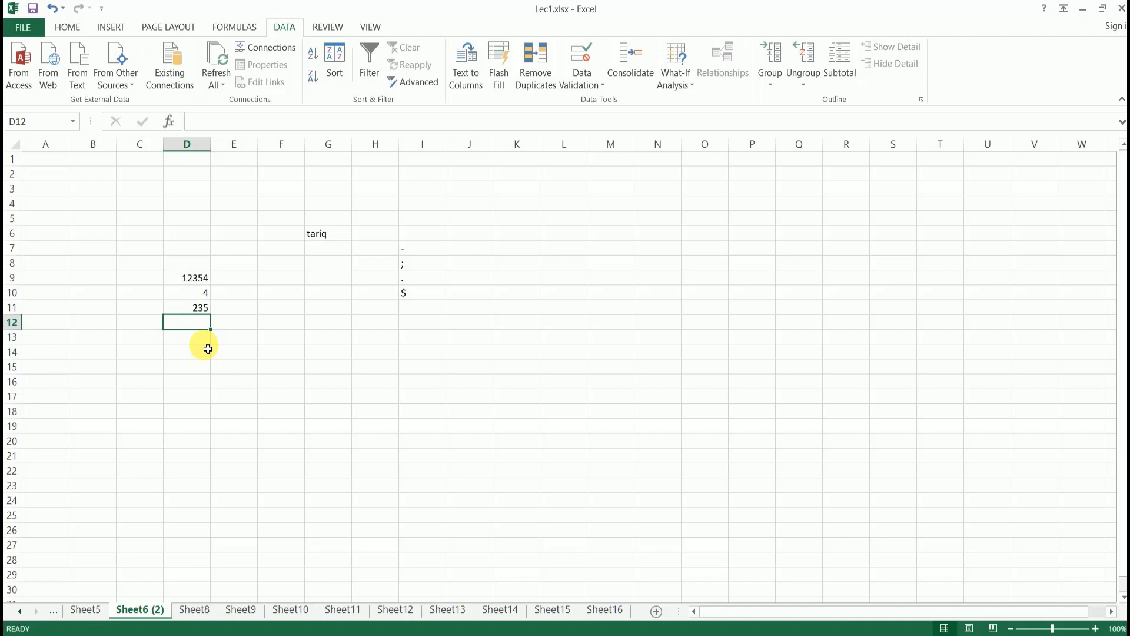
text(()
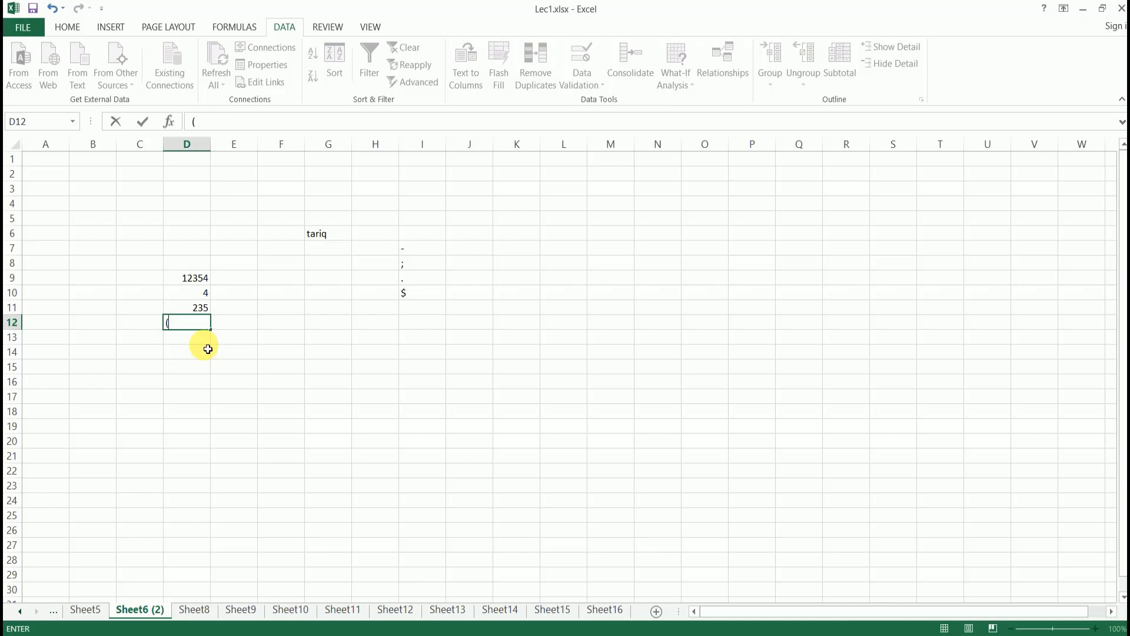
text(54))
key(Return)
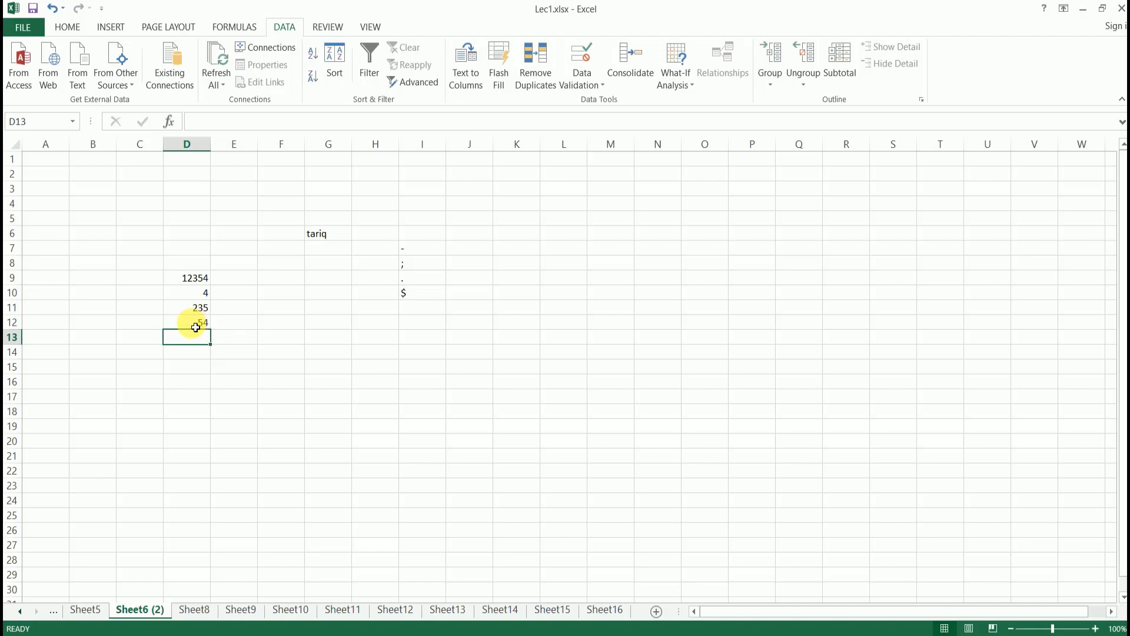
click(196, 327)
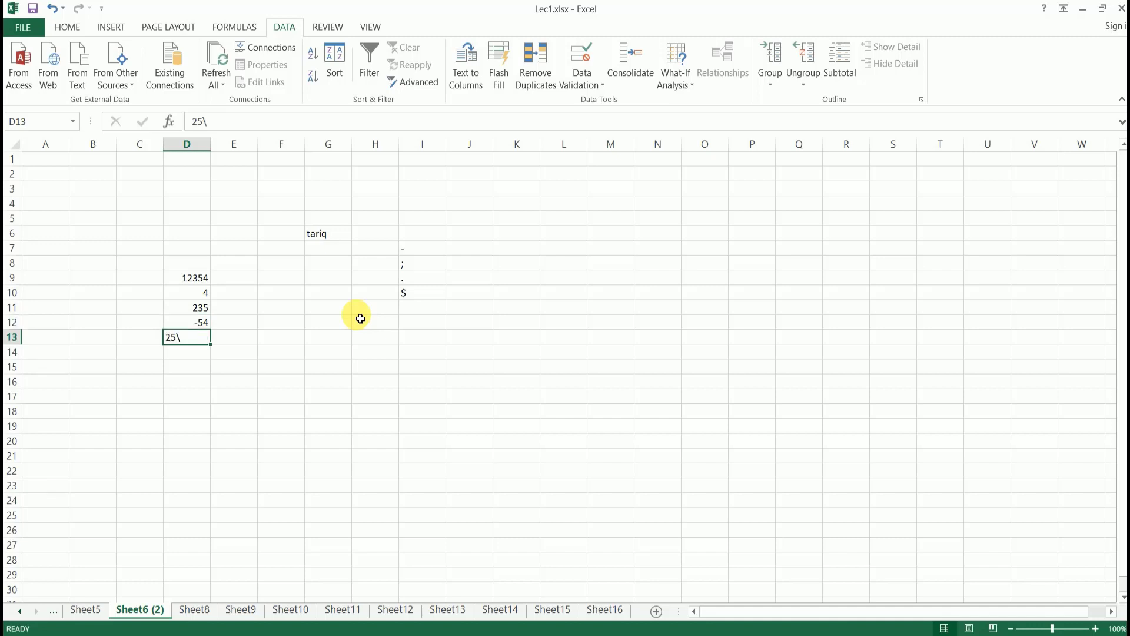
- Clear the text entry in cell D13 and enter 2/3 there instead
key(BackSpace)
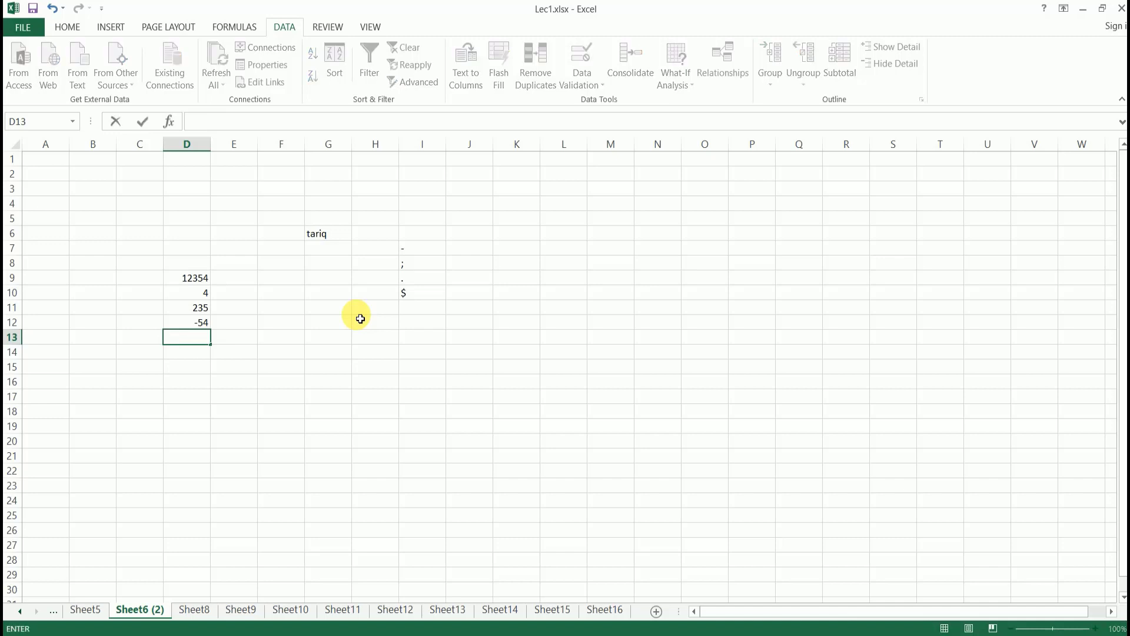
text(2/3)
key(Return)
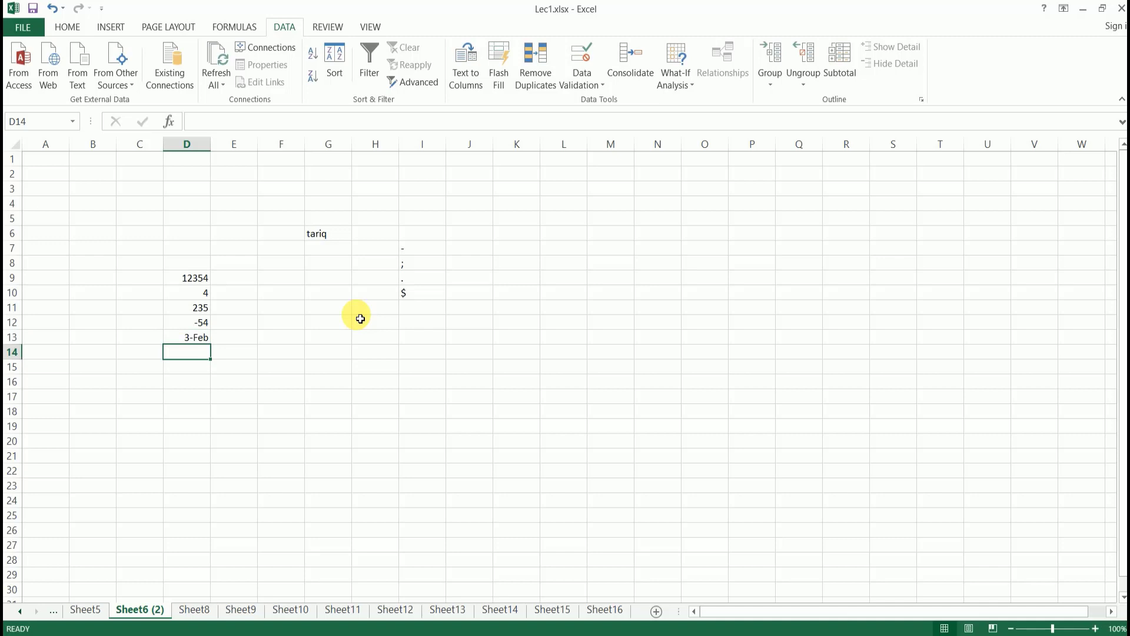
- Replace the content of cell D13 with 5/2 and reselect the cell to check the stored value
key(Up)
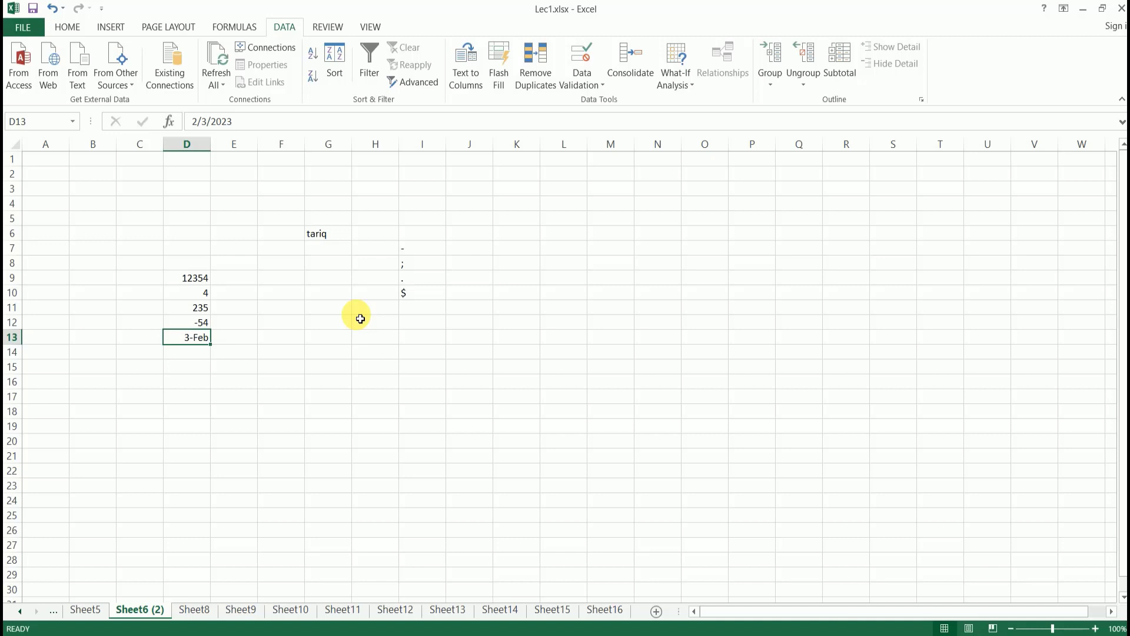
text(5)
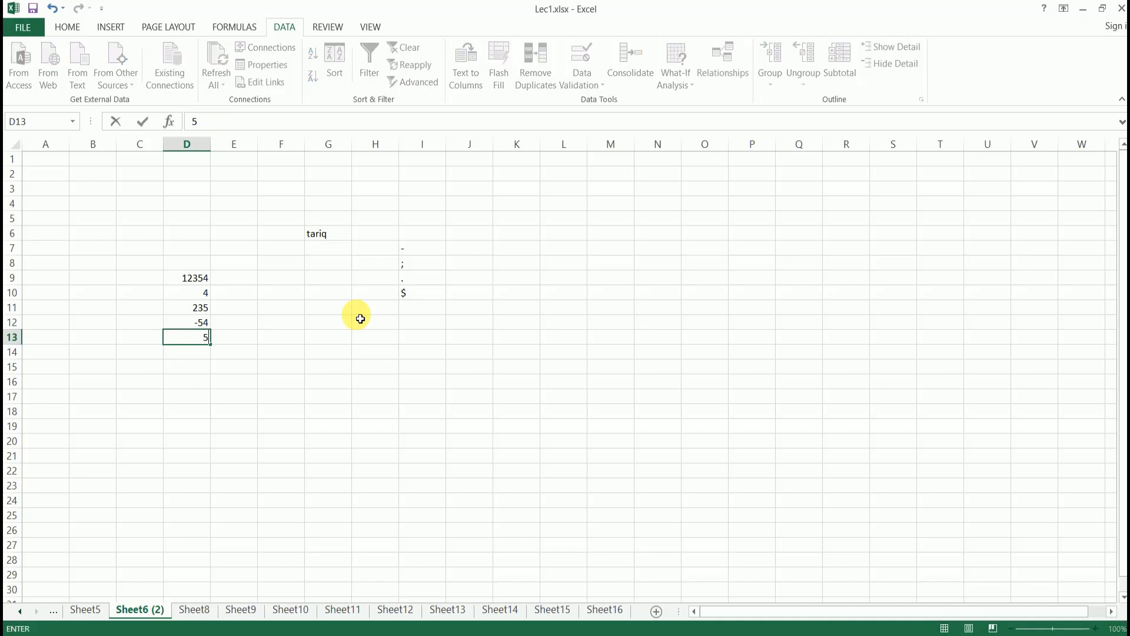
text(/2)
key(Return)
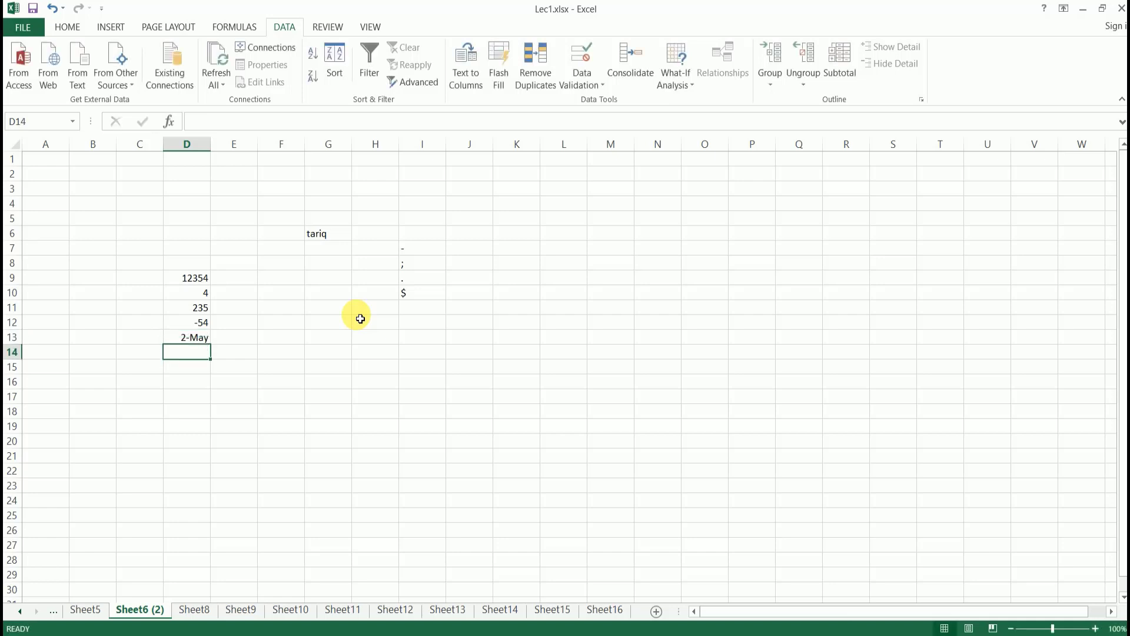
key(Up)
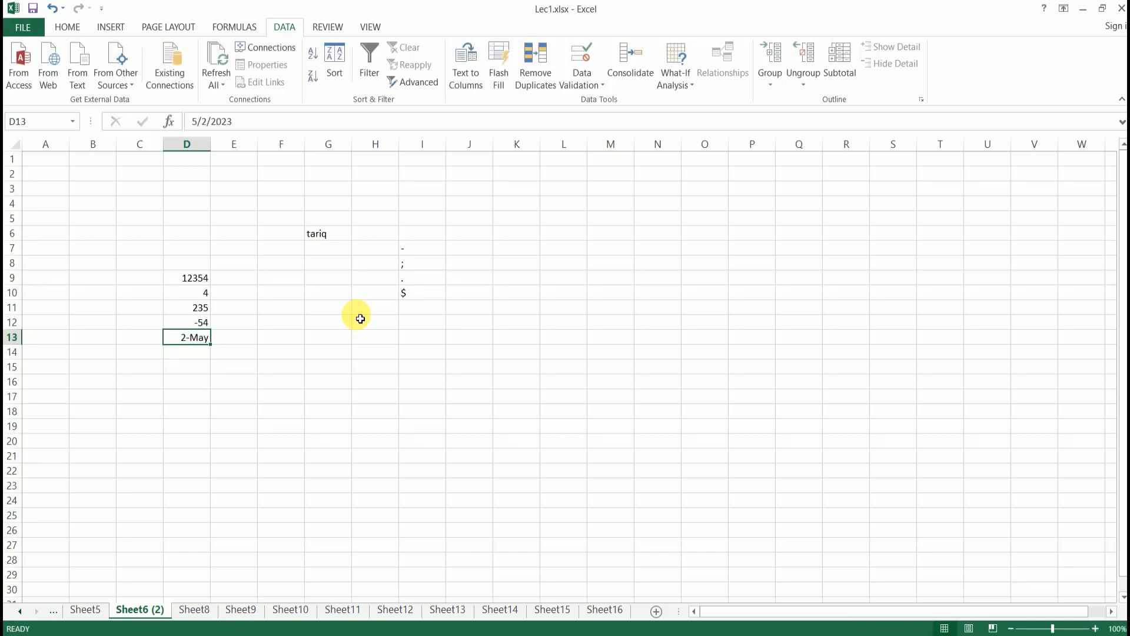
- Enter 2/5 in cell D14 and reselect the cell to check the stored value
key(Down)
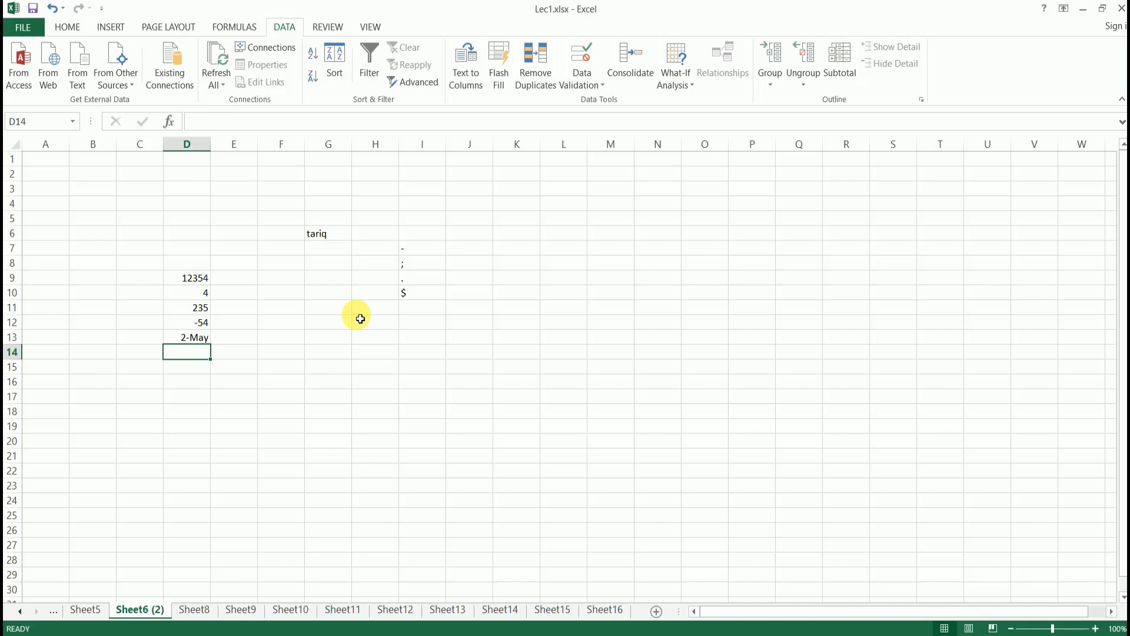
text(2/)
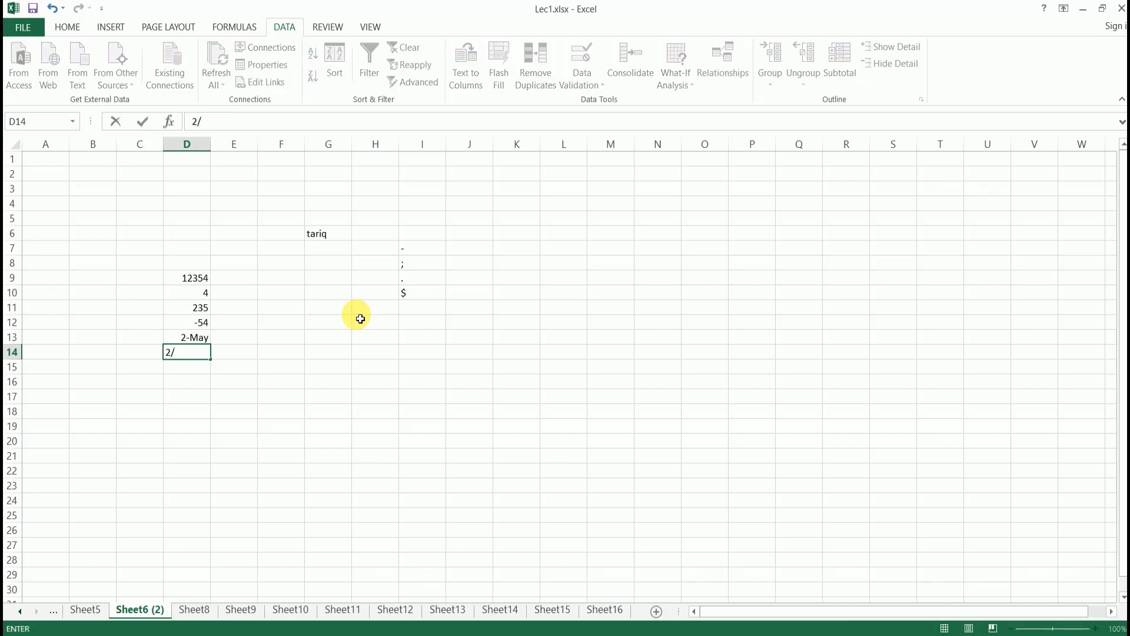
text(5)
key(Return)
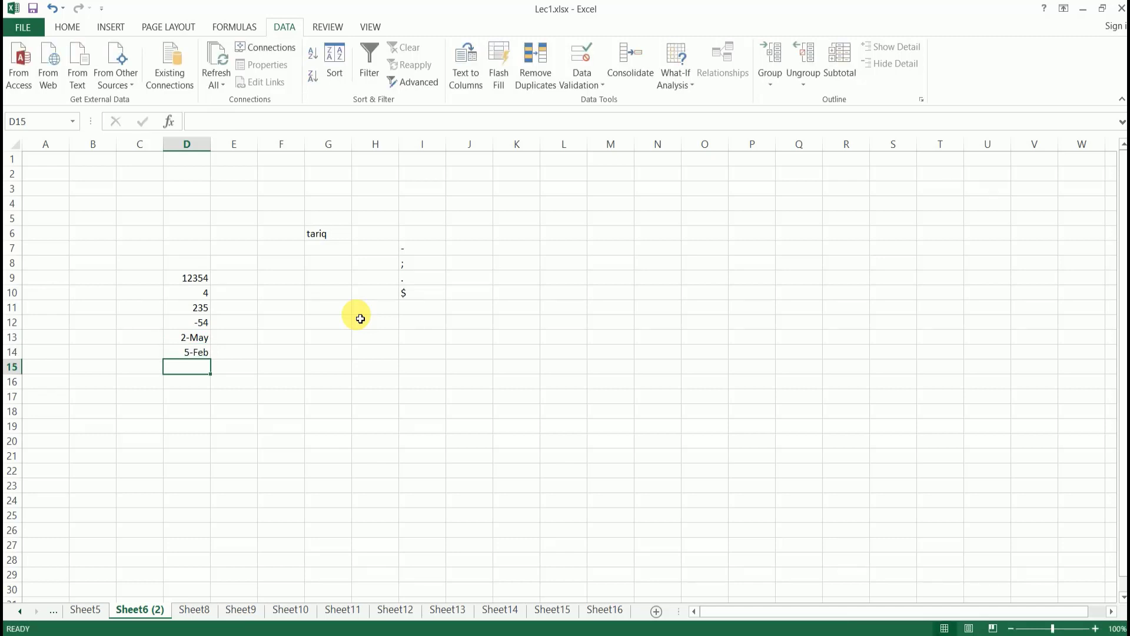
key(Up)
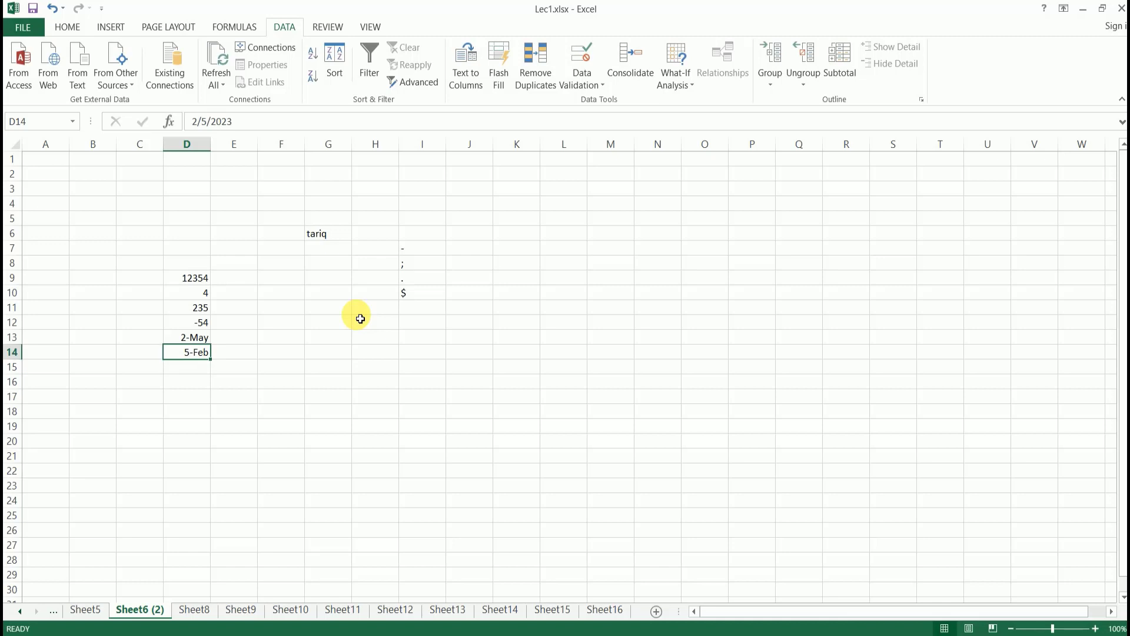
- Enter 2/23 in cell D15 and reselect the cell to check the stored value
key(Down)
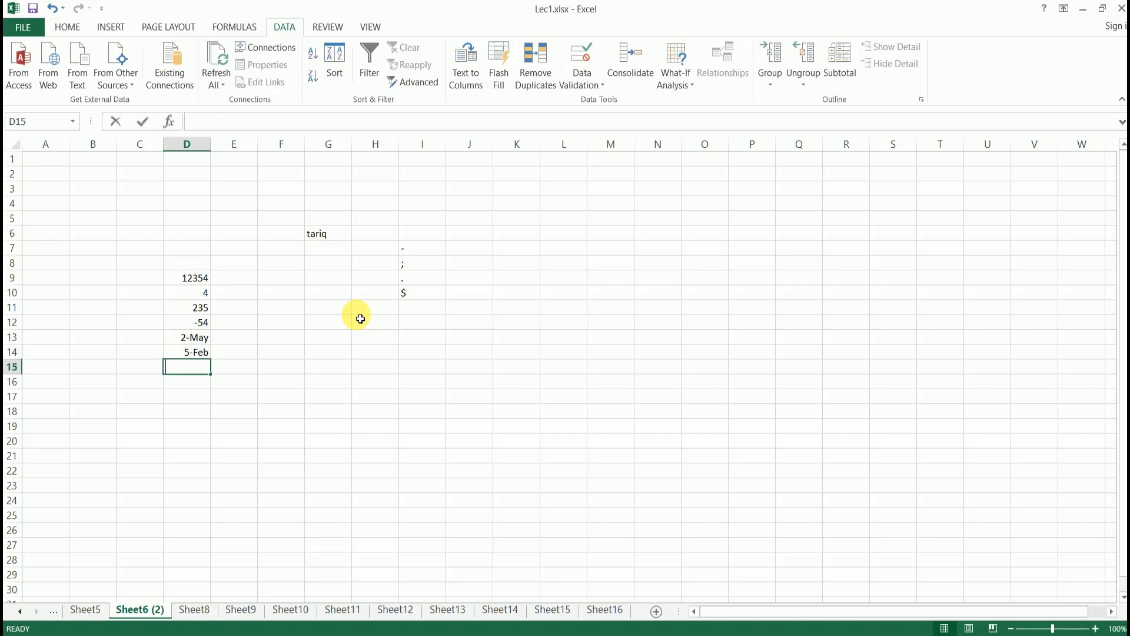
text(2)
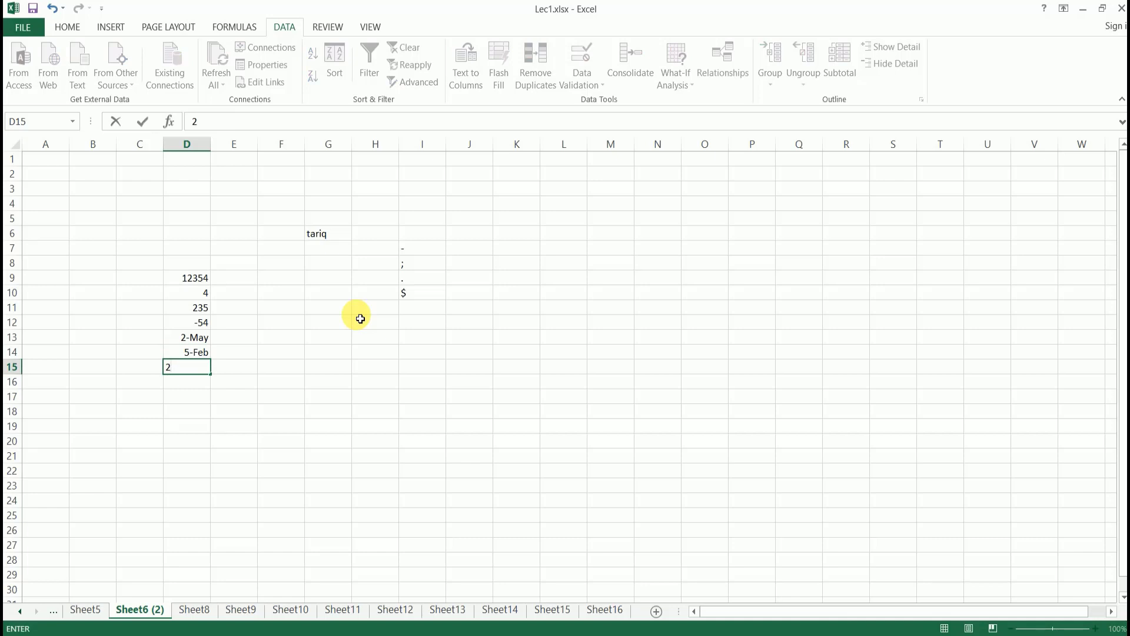
text(/23)
key(Return)
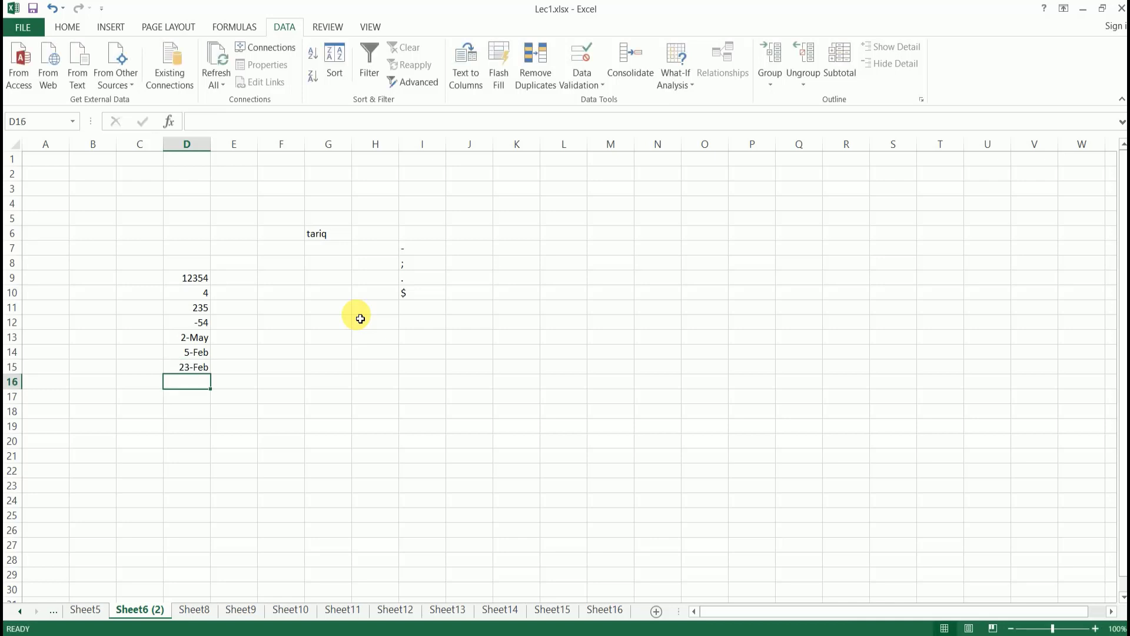
key(Return)
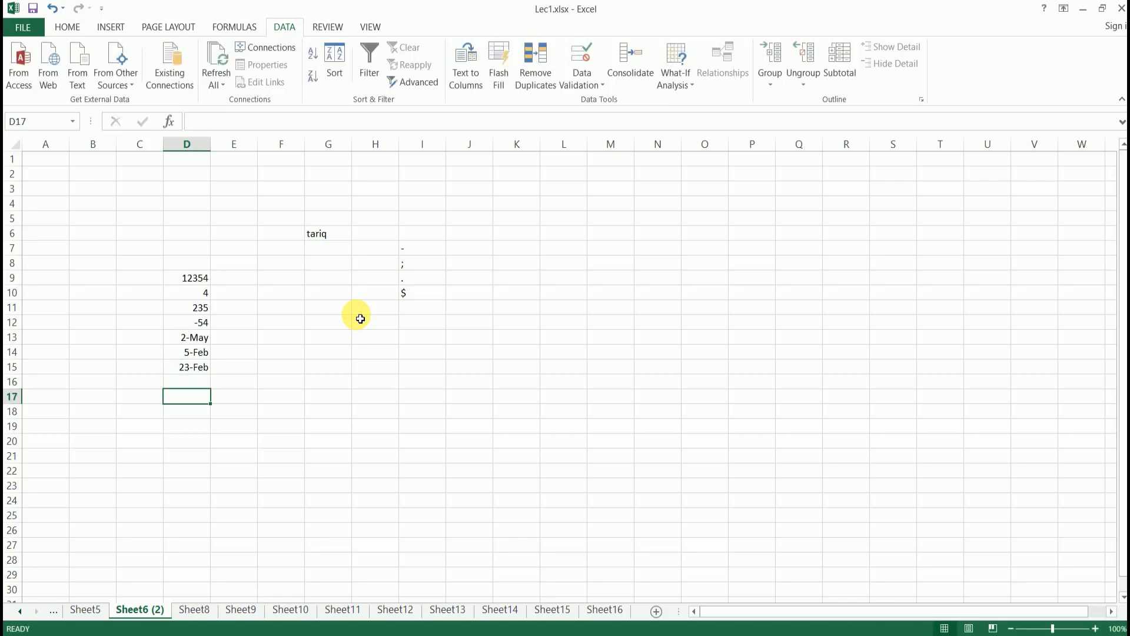
key(Up)
key(Up)
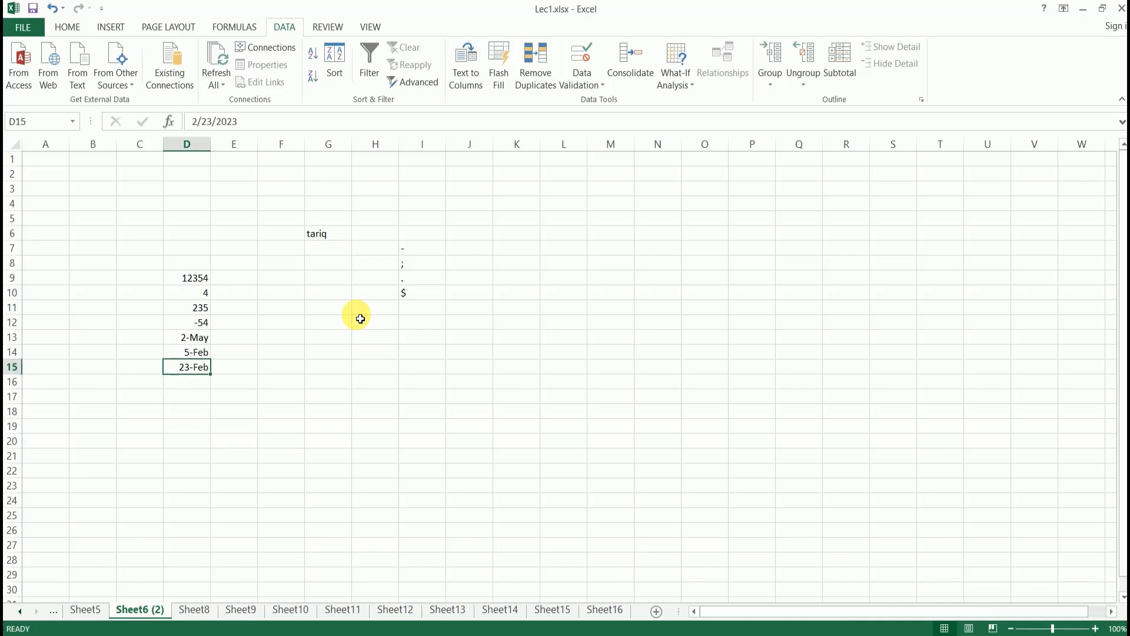
- Enter 3/31 in cell D16, directly below the other slash entries
key(Down)
text(3)
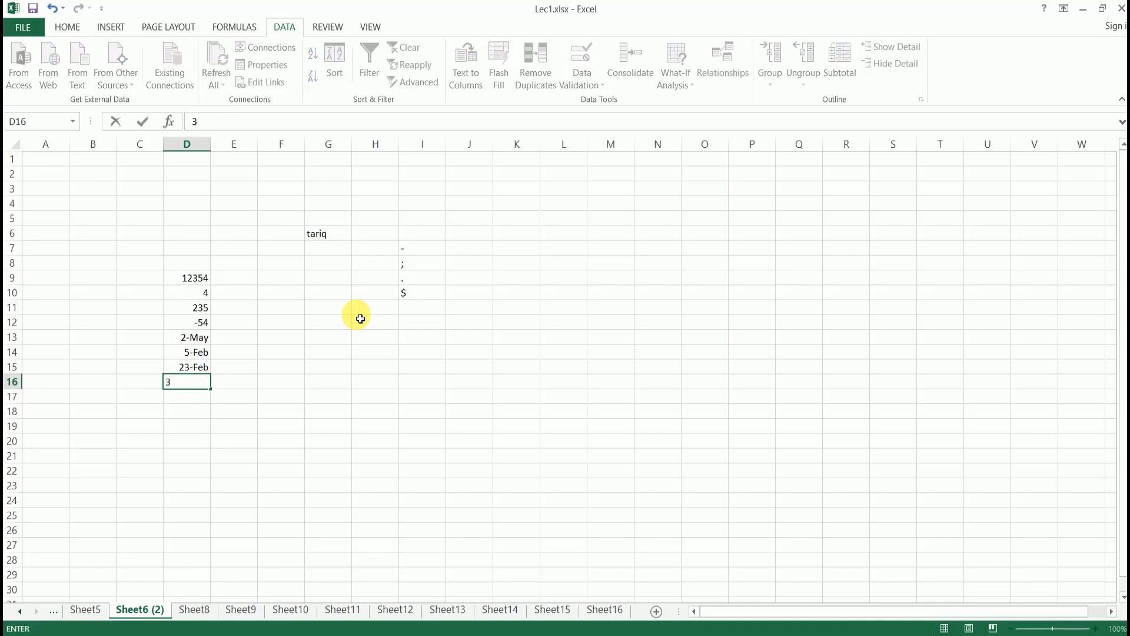
text(/31)
key(Return)
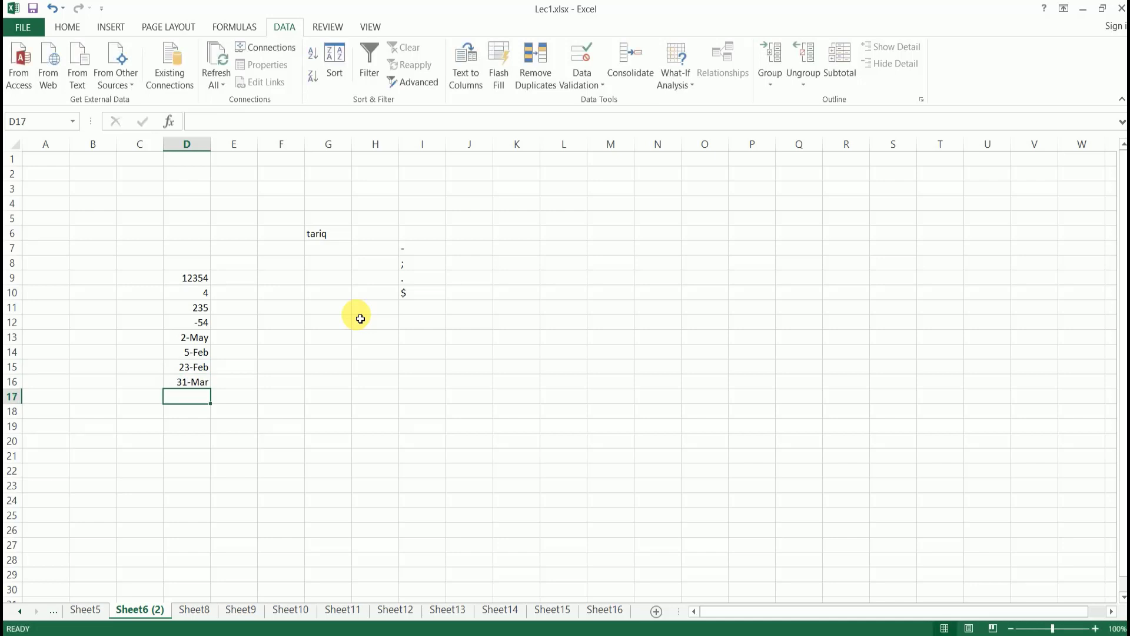
- Enter 10-12 in cell G16 and reselect the cell to check the stored value
key(Up)
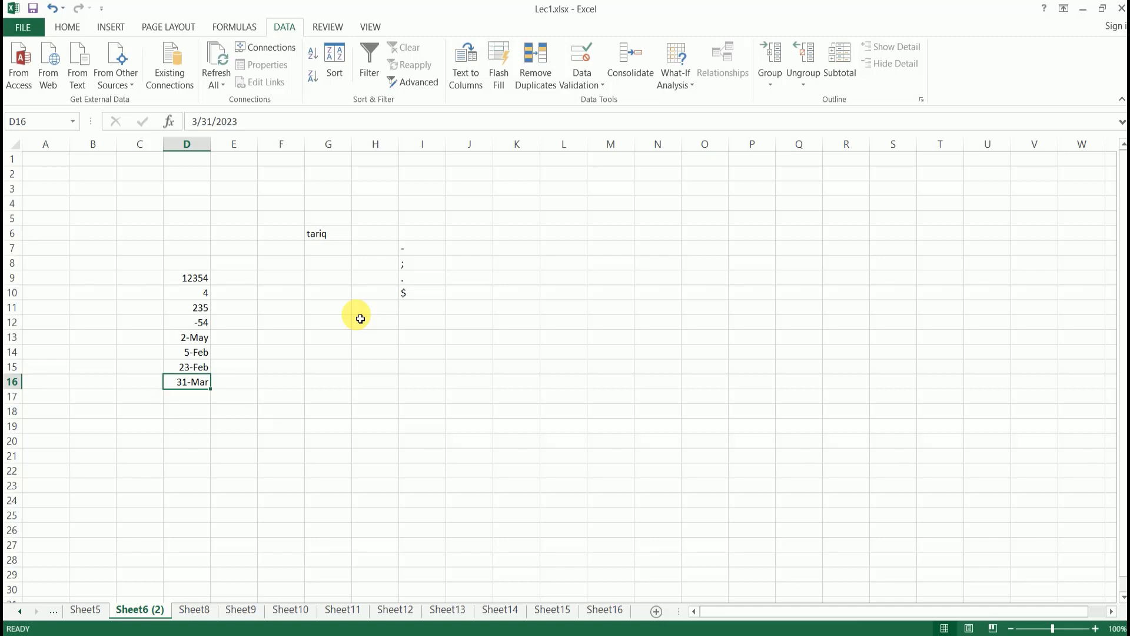
key(Right)
key(Right)
key(Right)
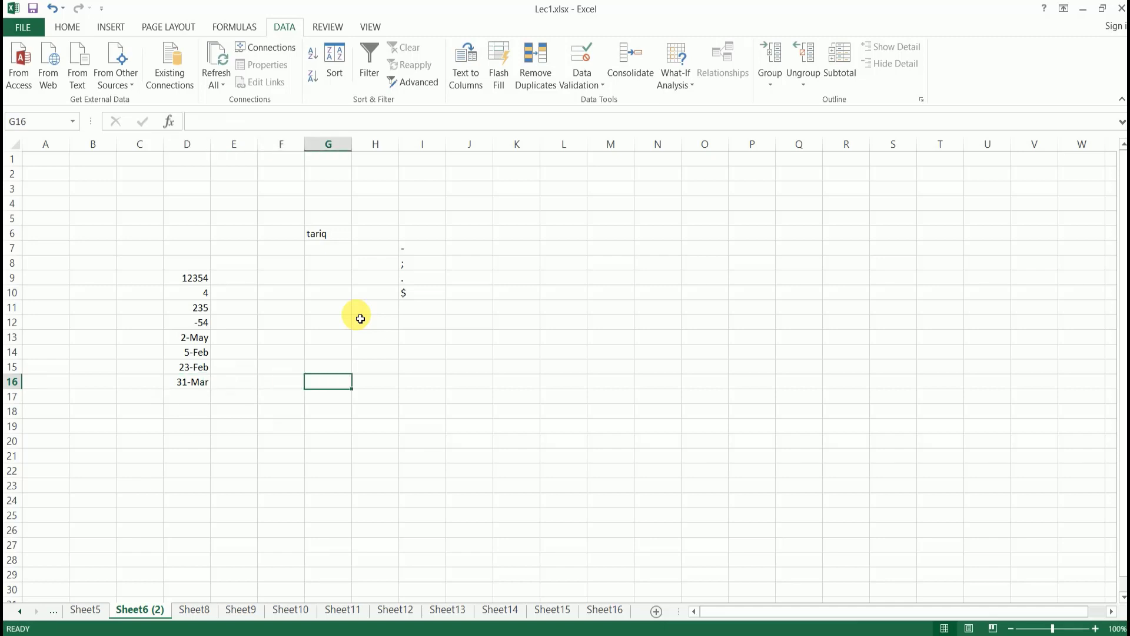
text(10)
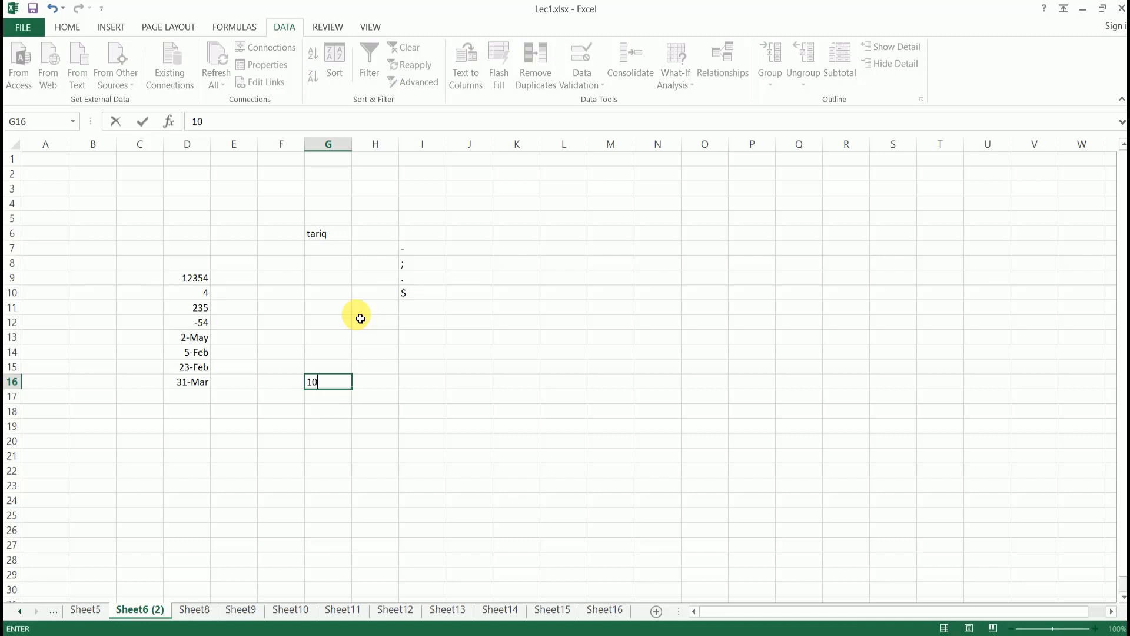
text(-12)
key(Return)
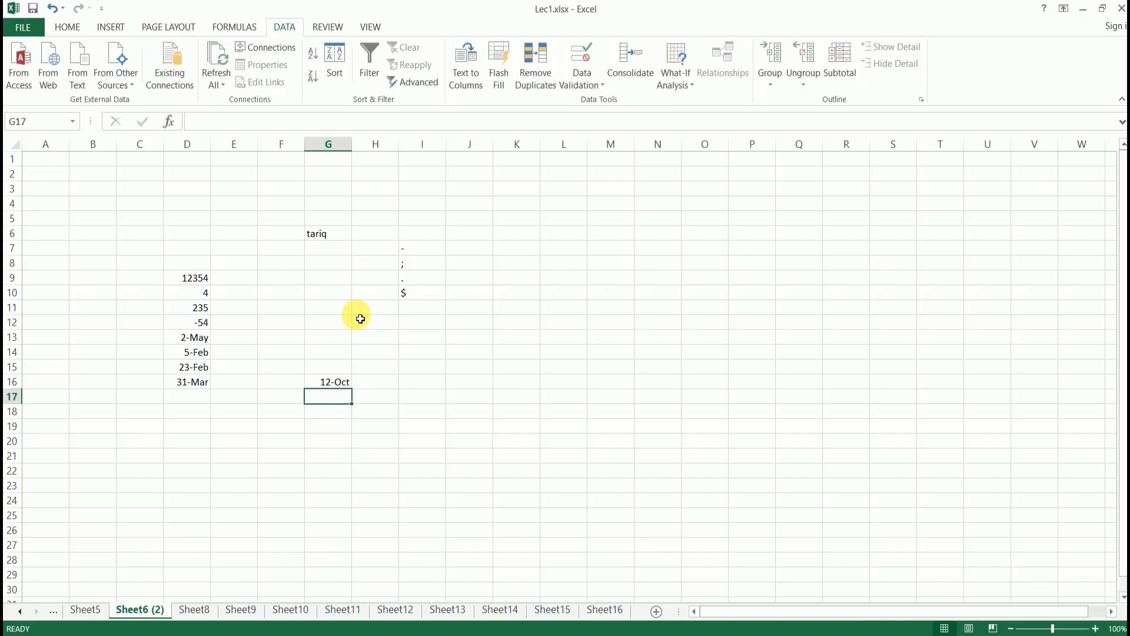
key(Down)
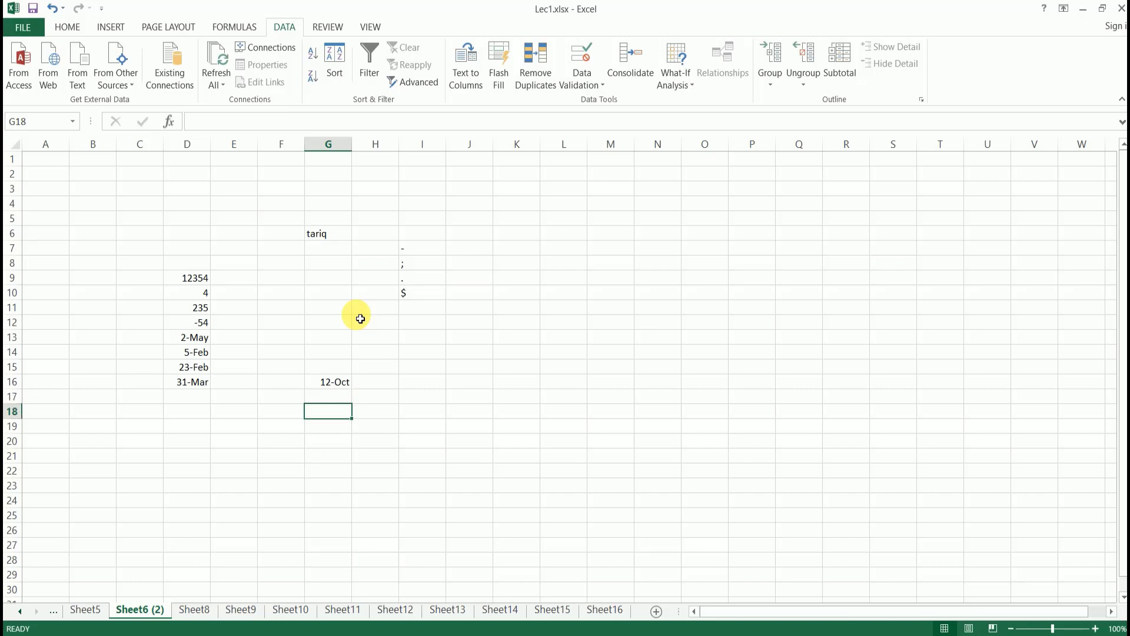
key(Up)
key(Up)
key(Up)
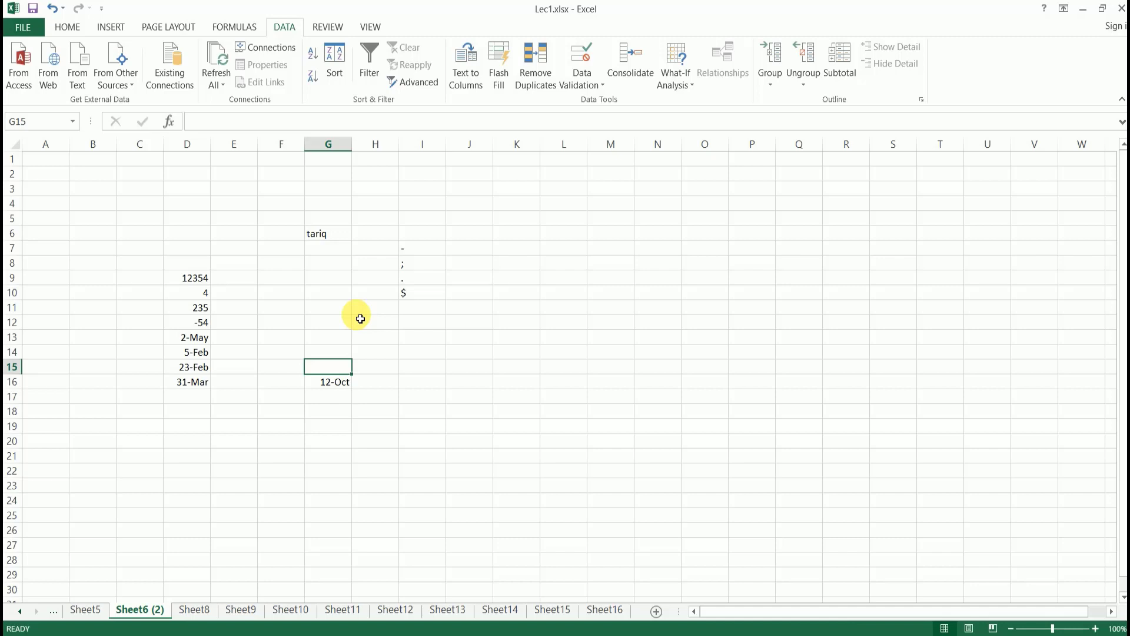
key(Down)
key(Down)
key(Up)
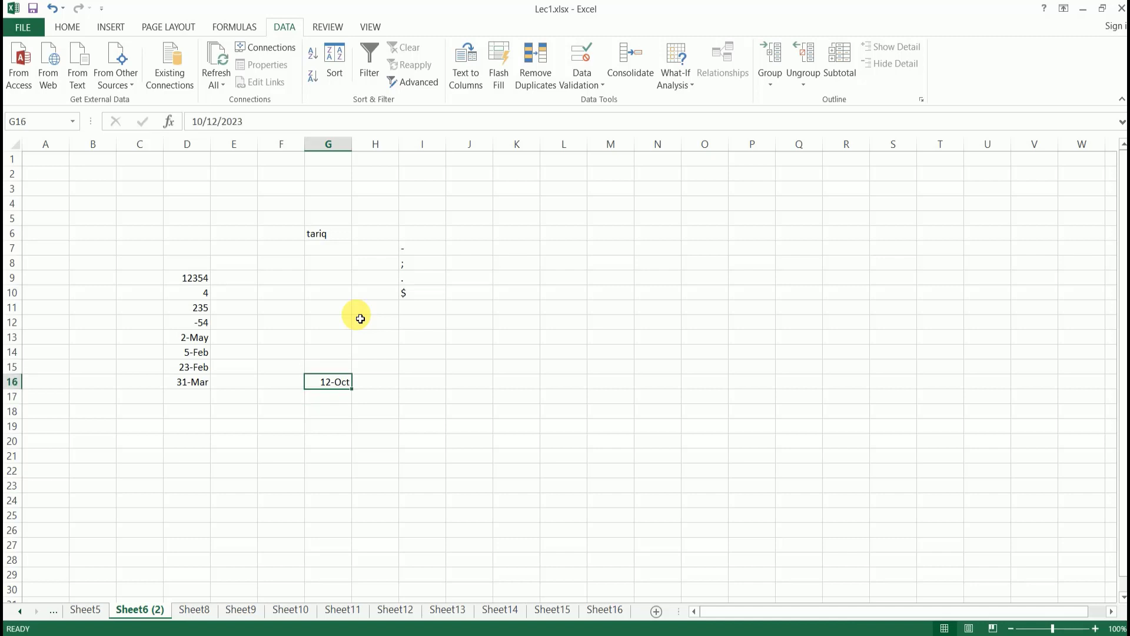
- Compare the stored value of cell D16 with the hyphenated entry in cell G16
key(Down)
key(Up)
key(Up)
key(Down)
key(Up)
key(Down)
key(Down)
key(Left)
key(Left)
key(Left)
key(Up)
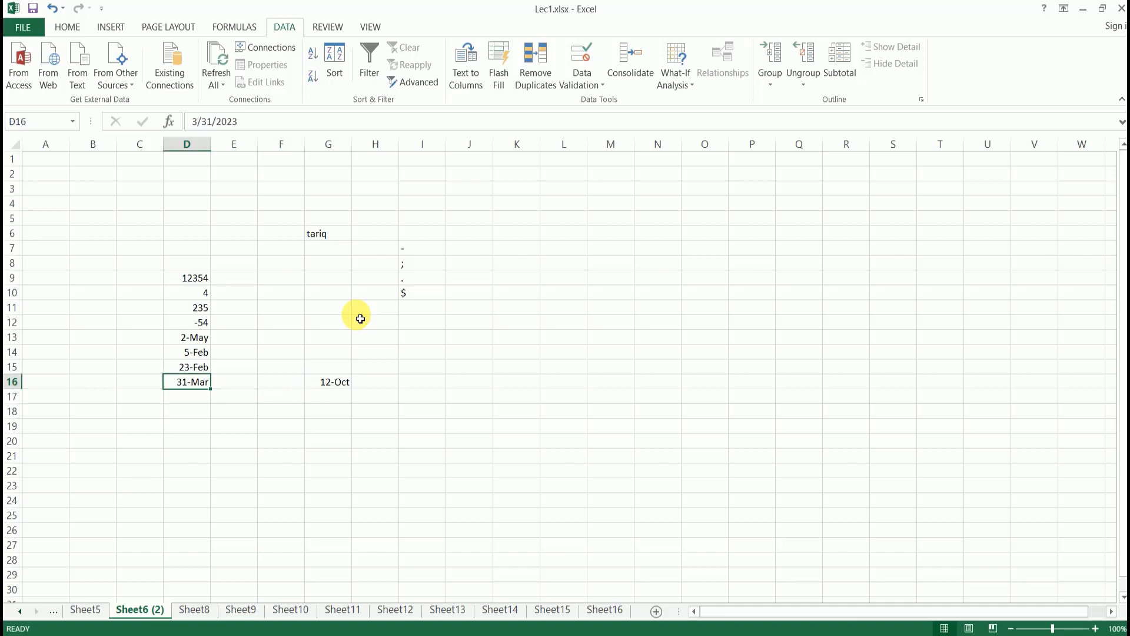
key(Right)
key(Right)
key(Right)
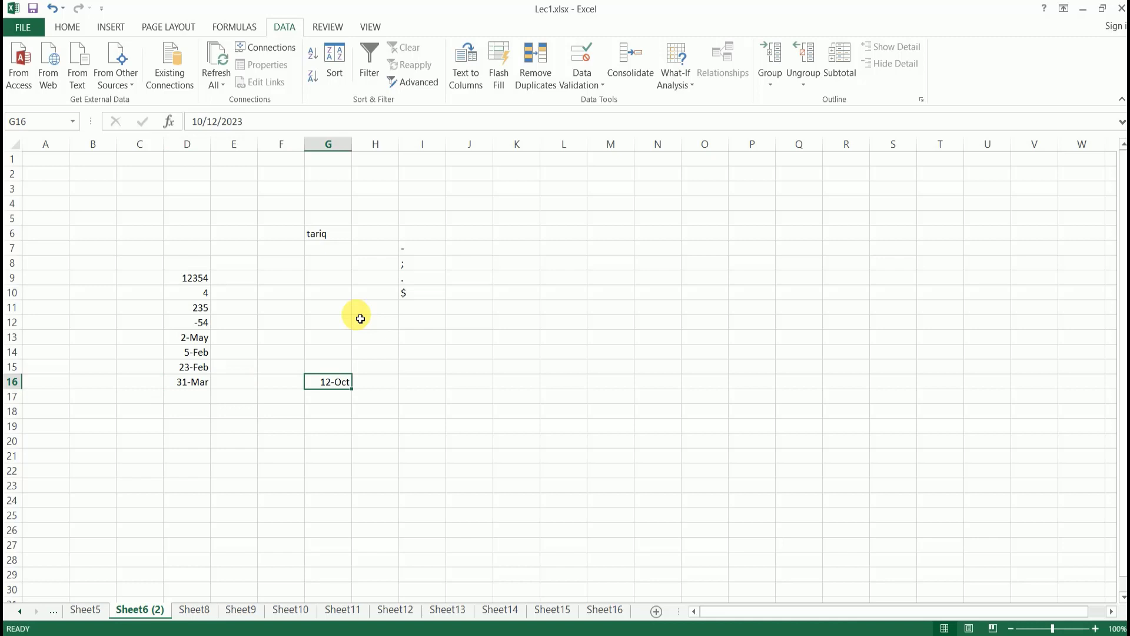
- Enter 8-9 in cell G17 and reselect the cell to check the stored value
key(Down)
text(8-)
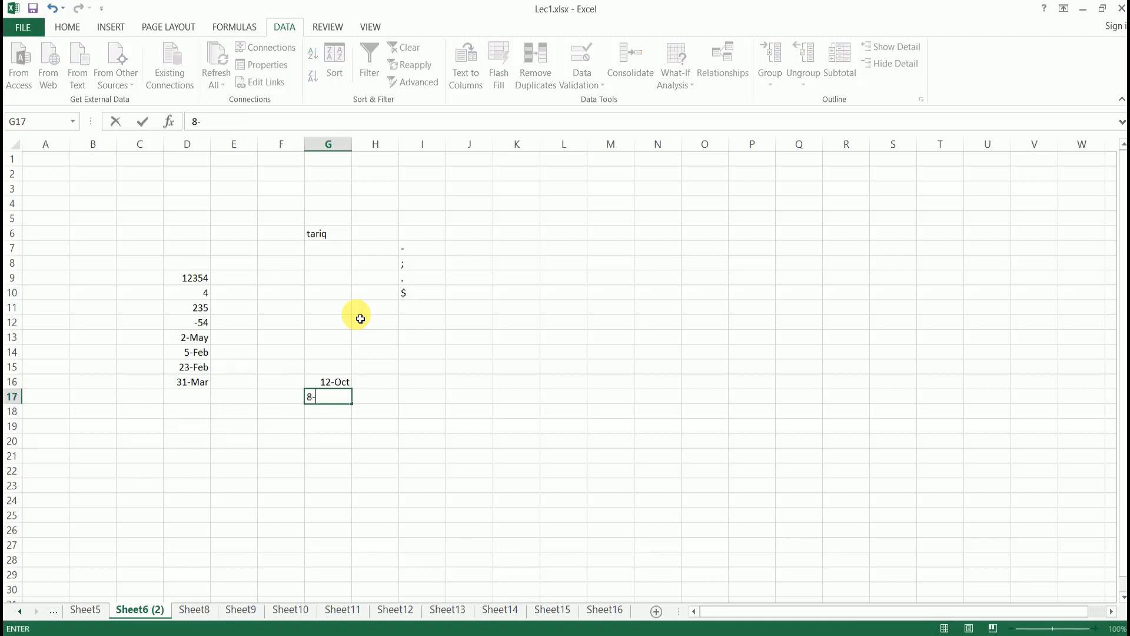
text(9)
key(Return)
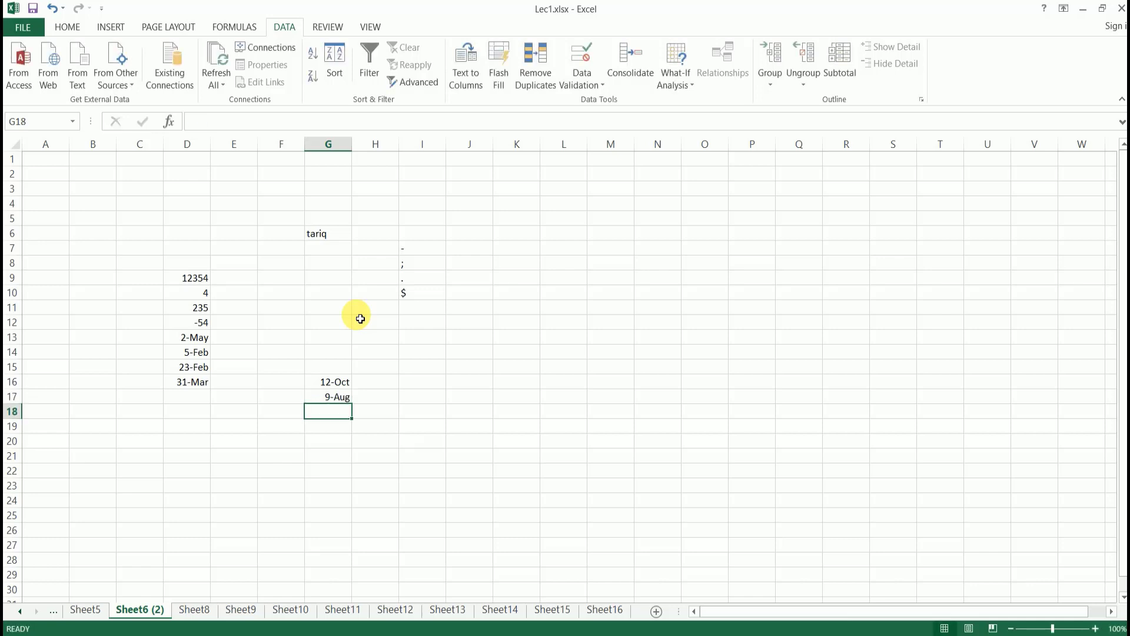
key(Up)
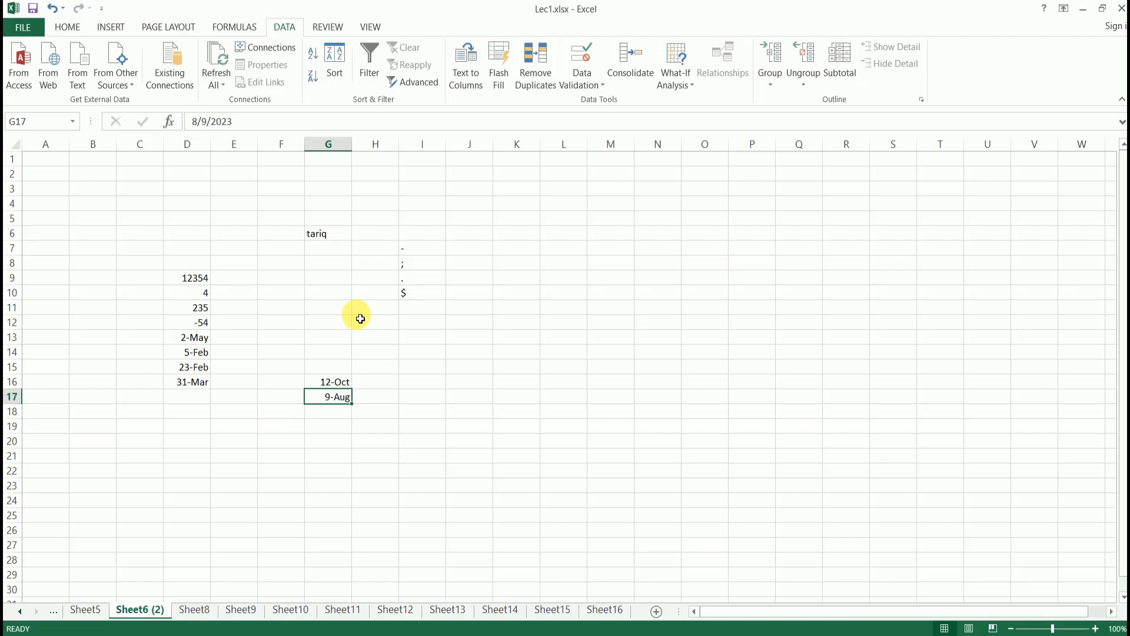
key(Left)
key(Right)
key(Right)
key(Right)
key(Right)
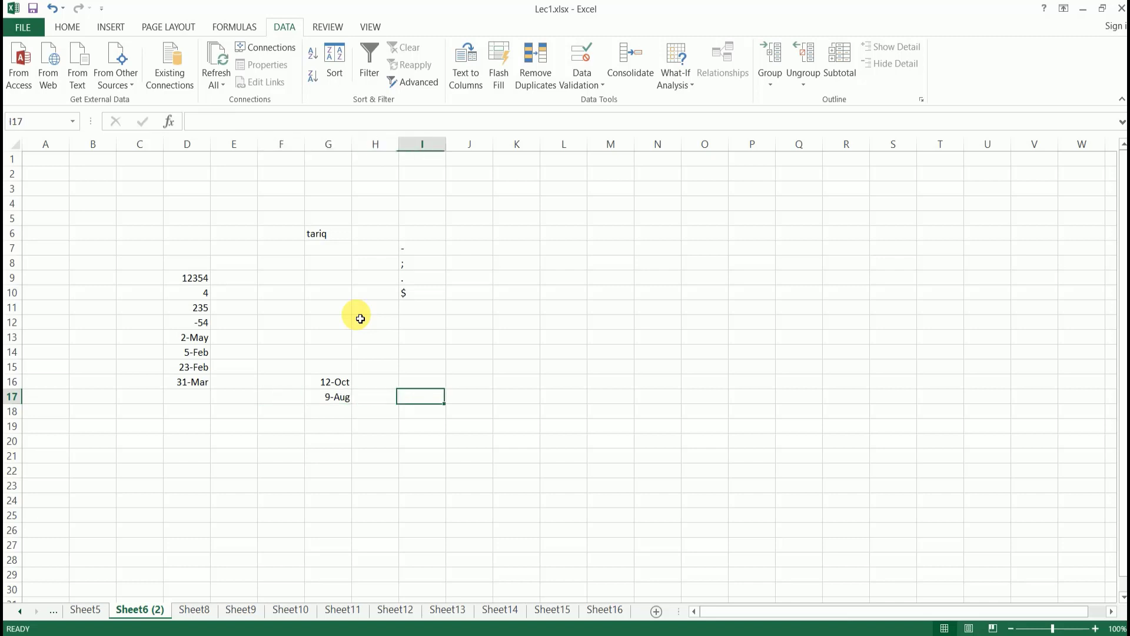
key(Left)
key(Left)
key(Left)
key(Left)
key(Left)
key(Left)
key(Left)
key(Up)
key(Up)
key(Up)
key(Up)
key(Up)
key(Up)
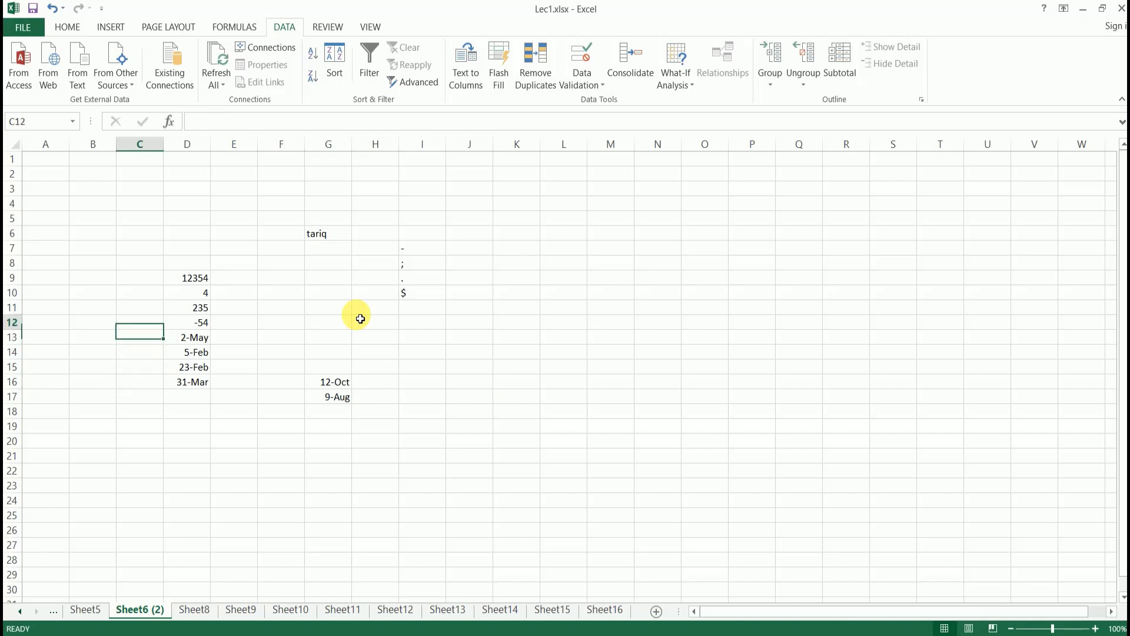
key(Right)
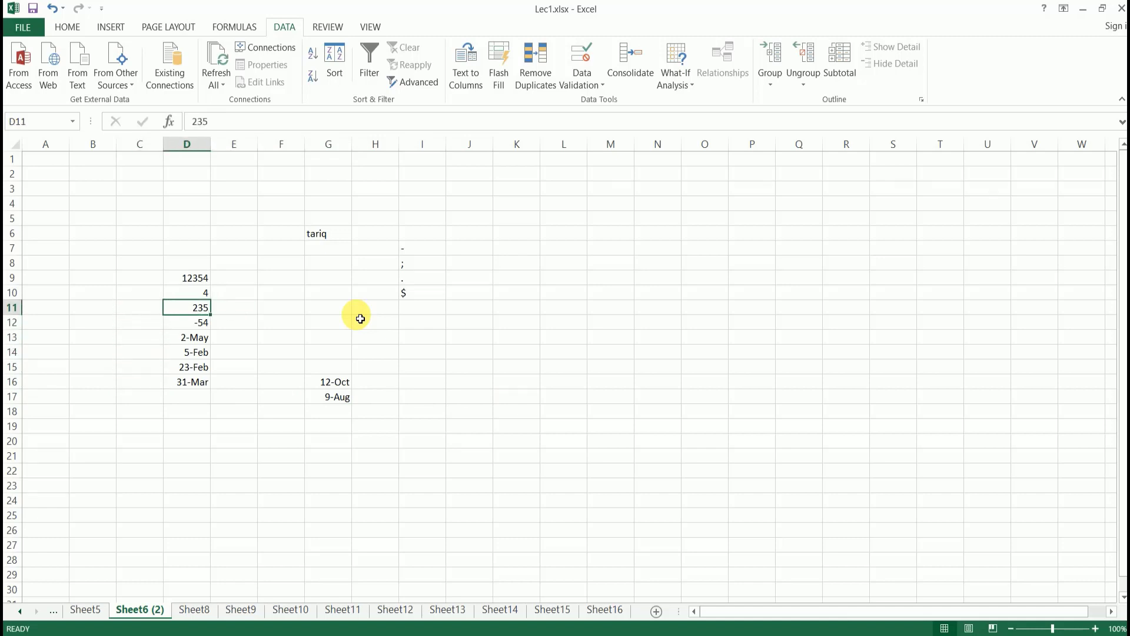
- Enter 000828 in cell J12 and reselect the cell to check how the leading zeros are stored
key(Right)
key(Right)
key(Right)
key(Right)
key(Right)
key(Right)
key(Right)
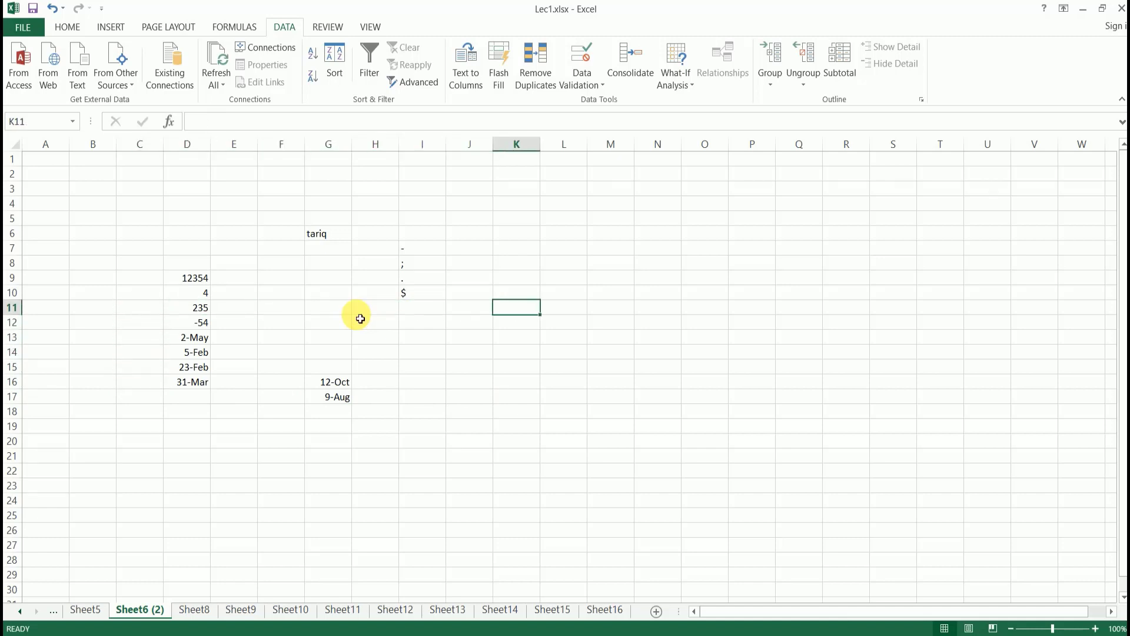
key(Down)
key(Left)
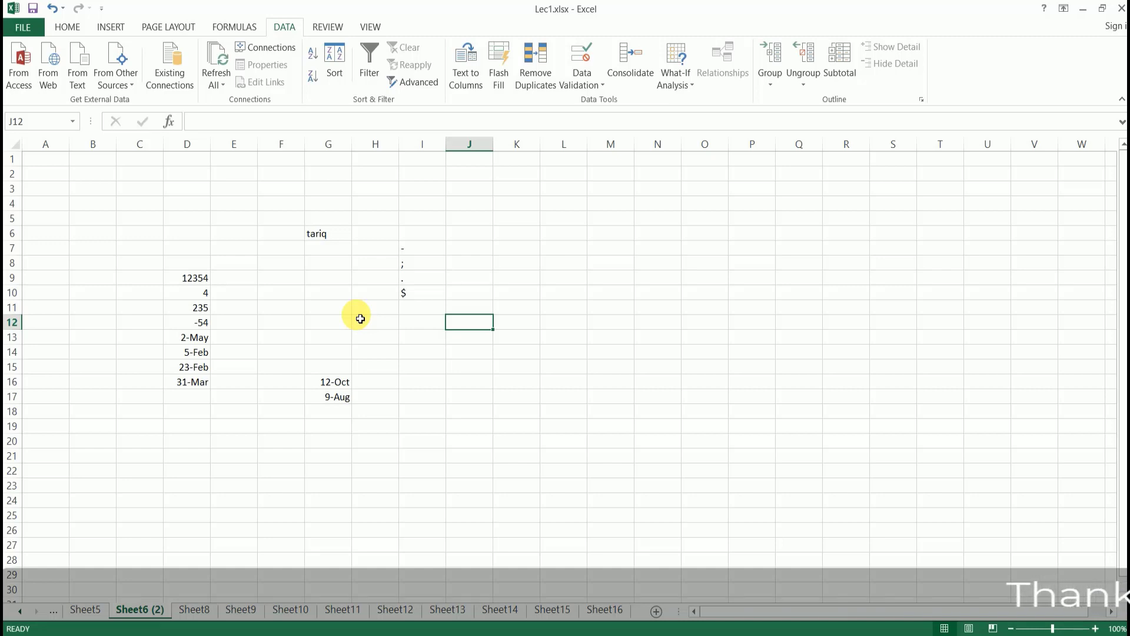
text(000)
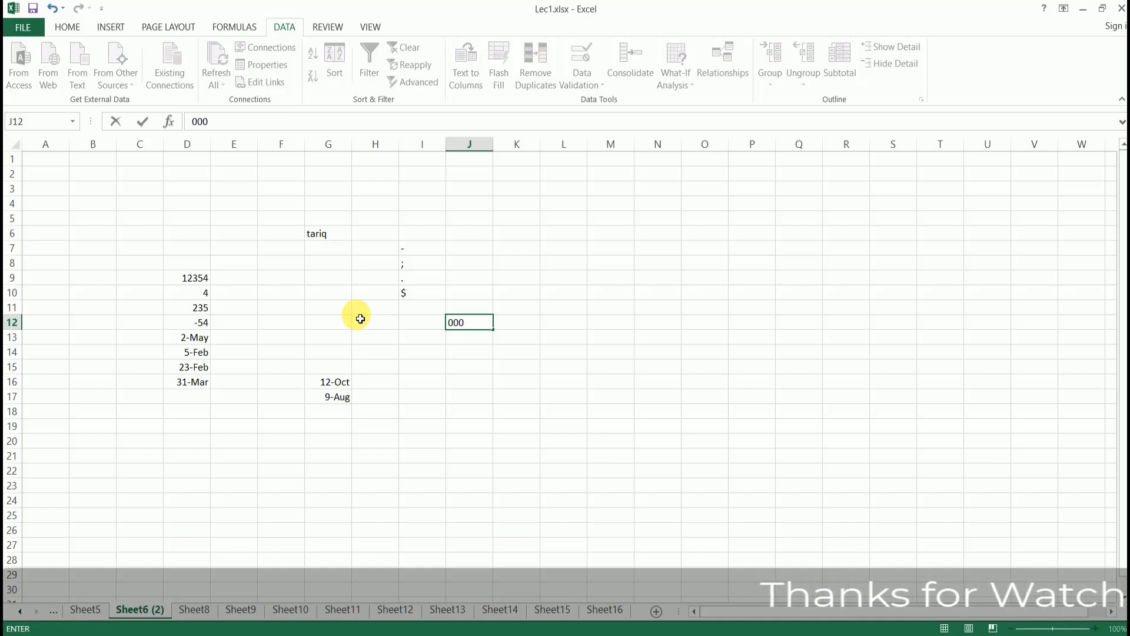
text(828)
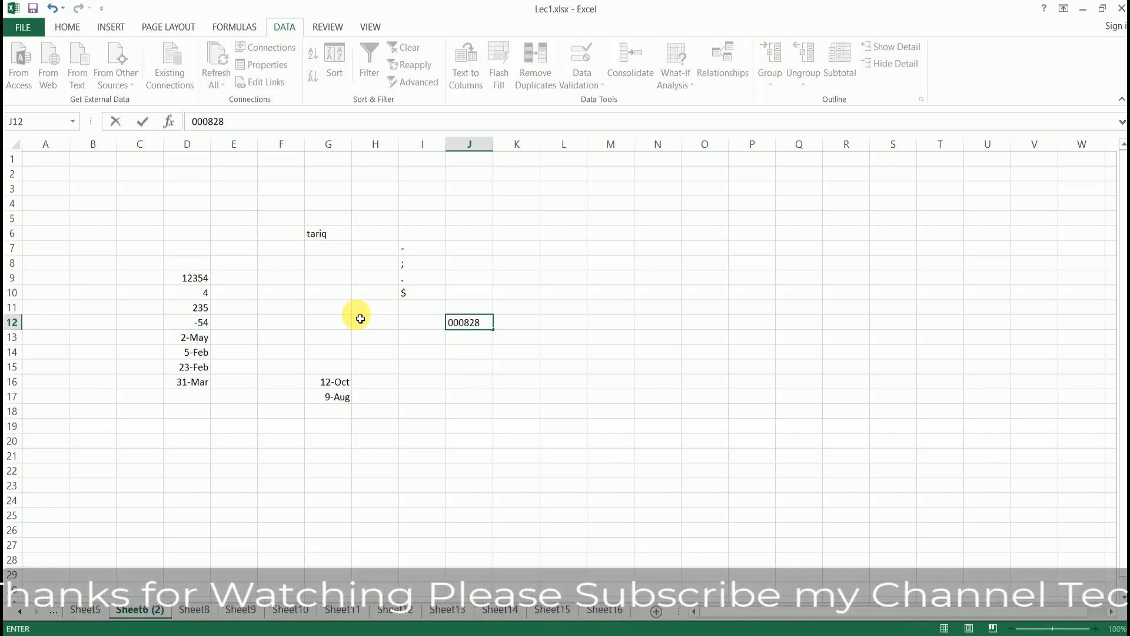
key(Return)
key(Up)
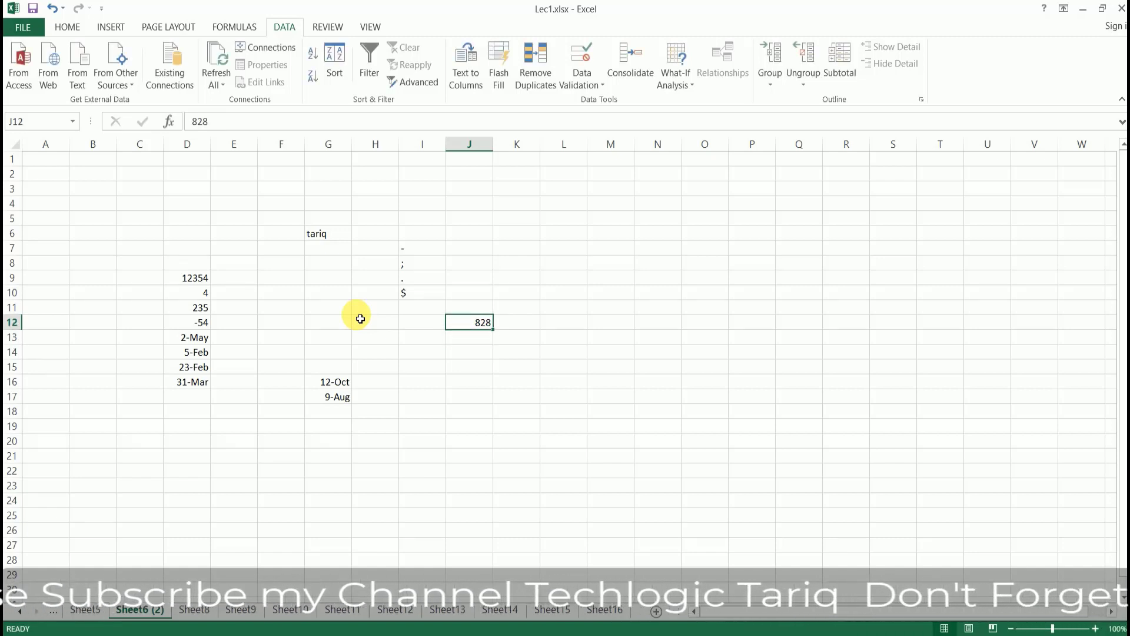
- Enter 000828 in cell J13, directly below the first leading-zero entry
key(Down)
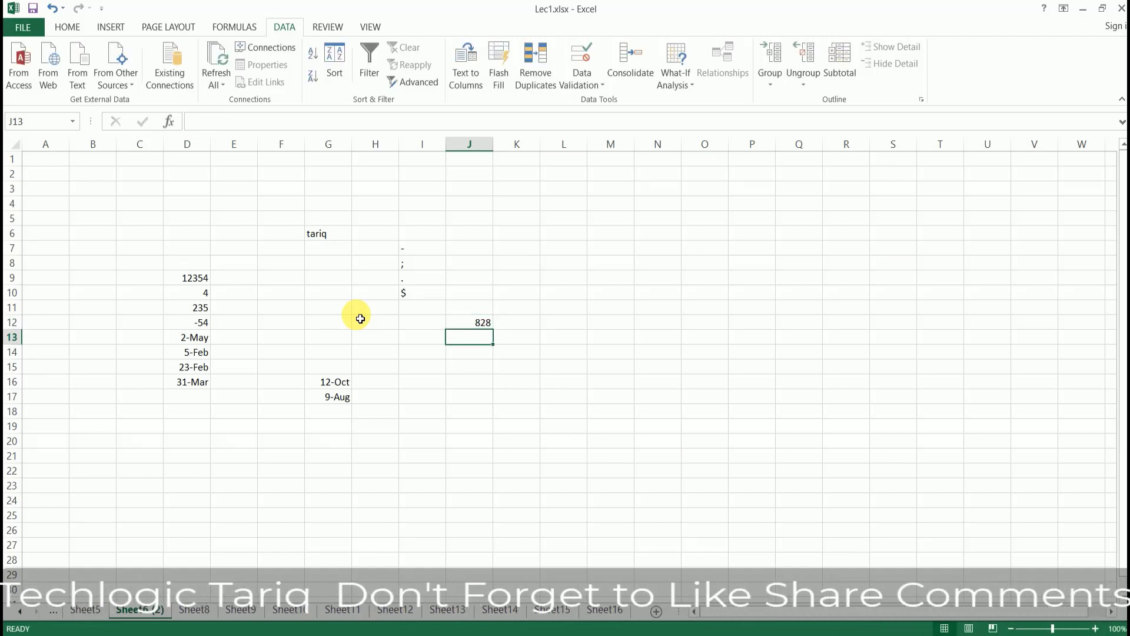
text(000)
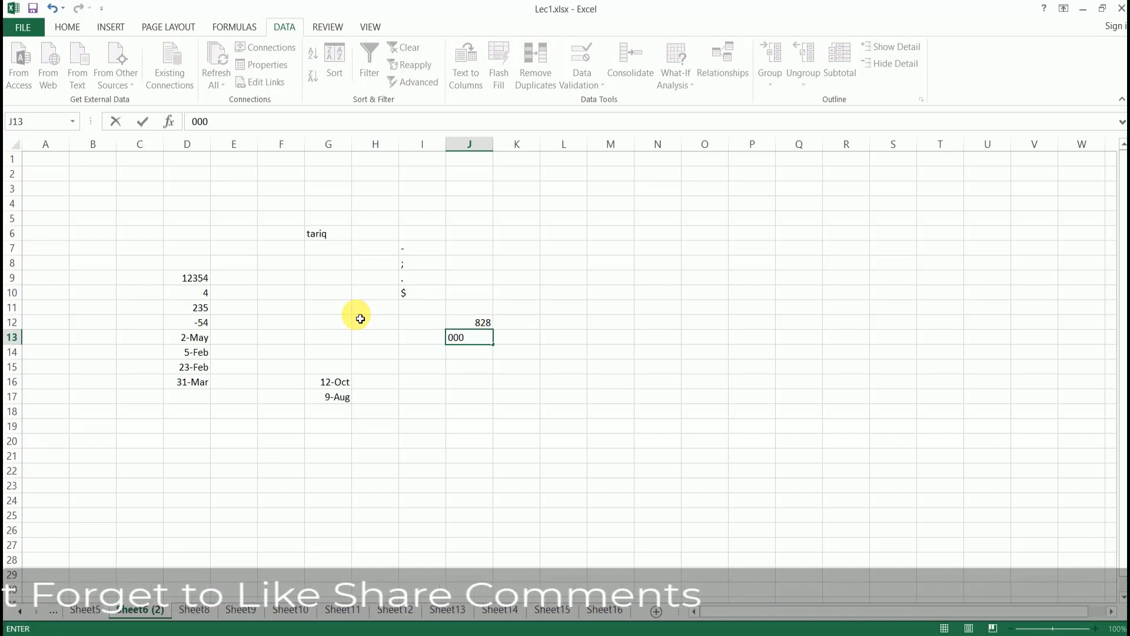
text(828)
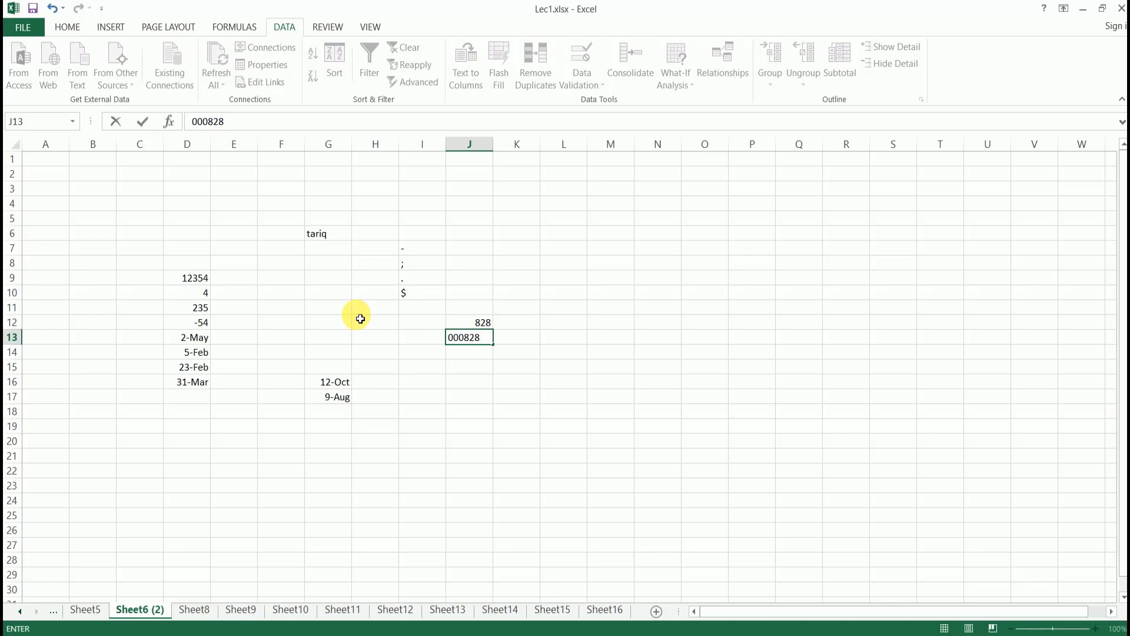
click(475, 351)
- Change the number format of cell J13 to Text
click(477, 342)
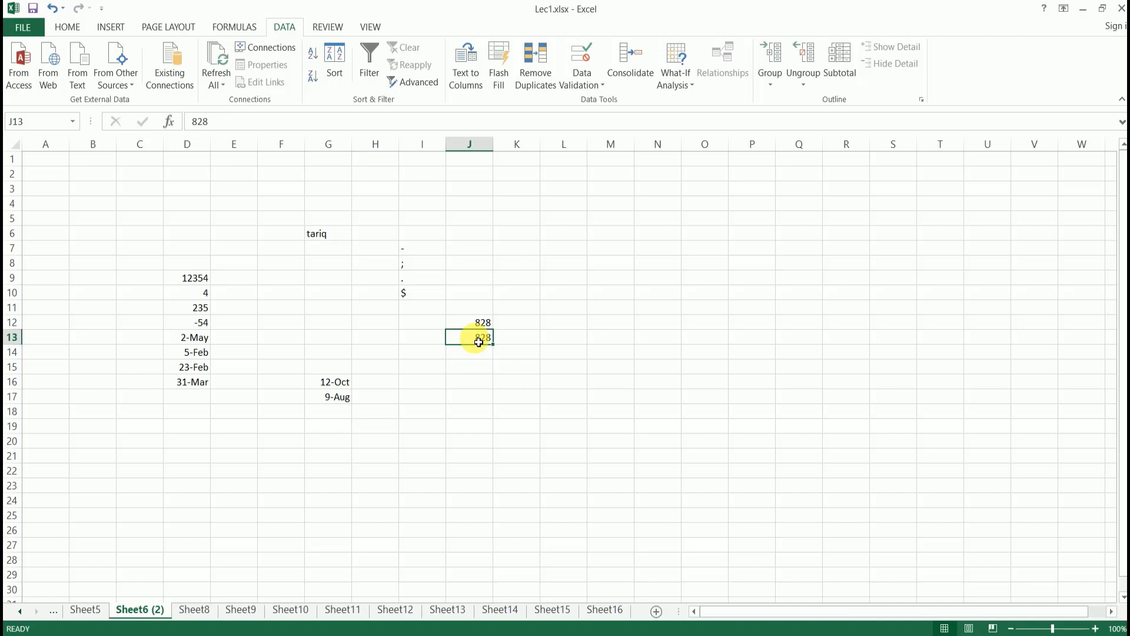
right_click(478, 342)
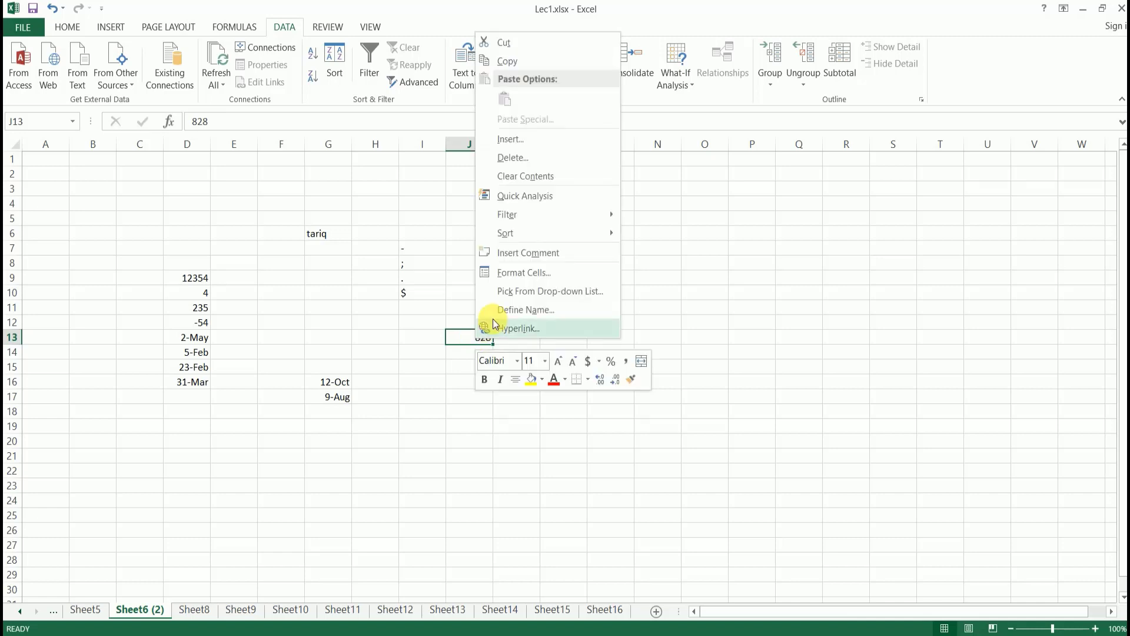
click(538, 276)
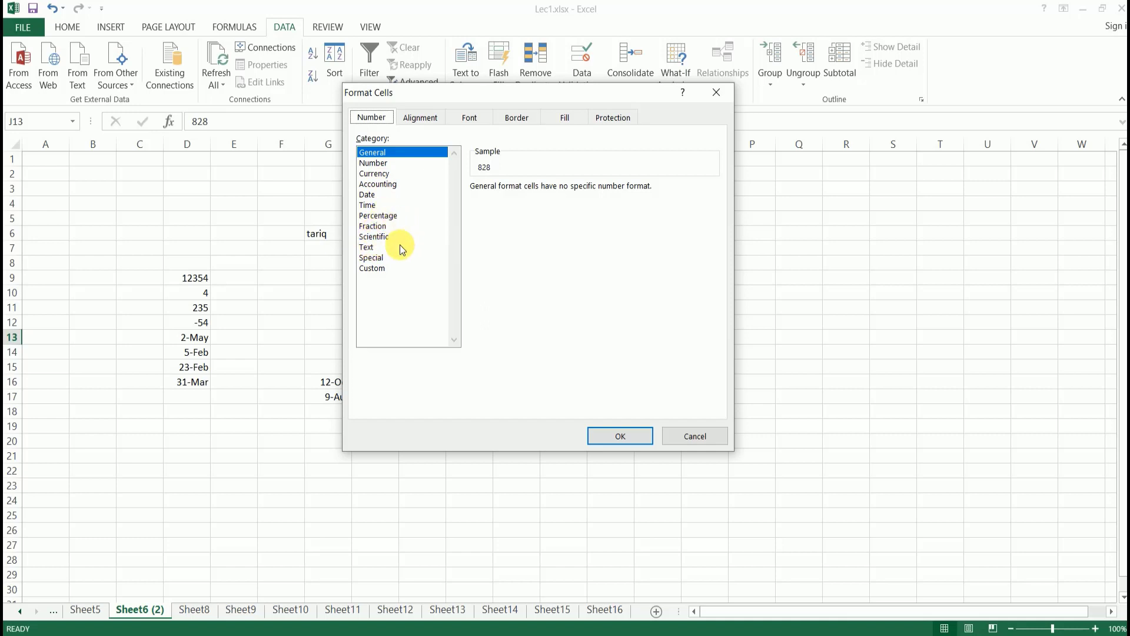
click(369, 248)
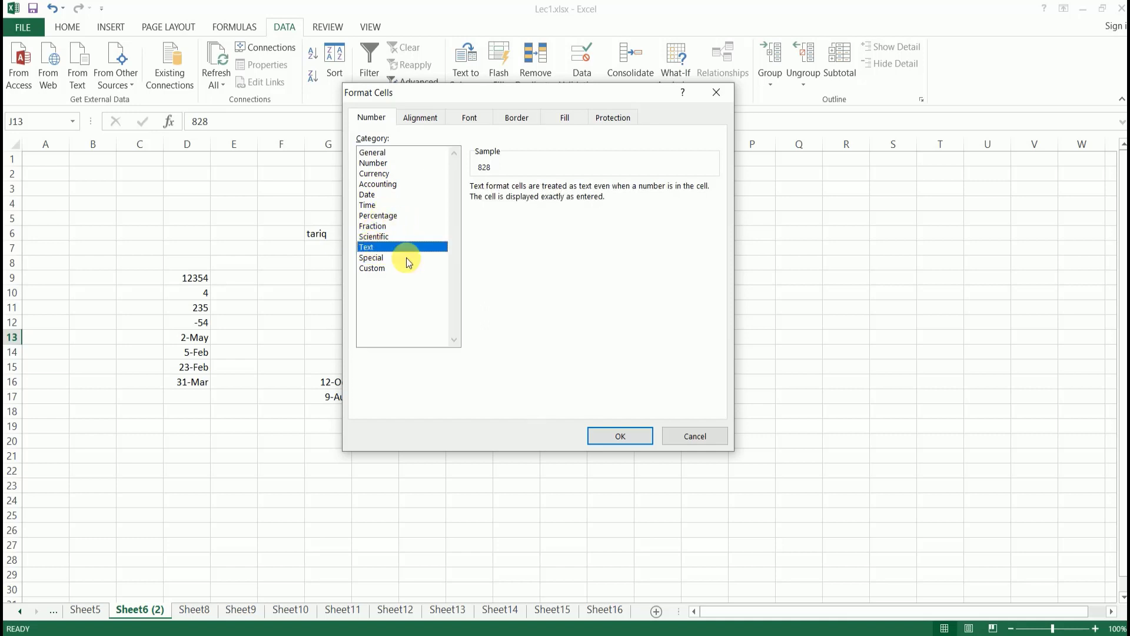
click(621, 437)
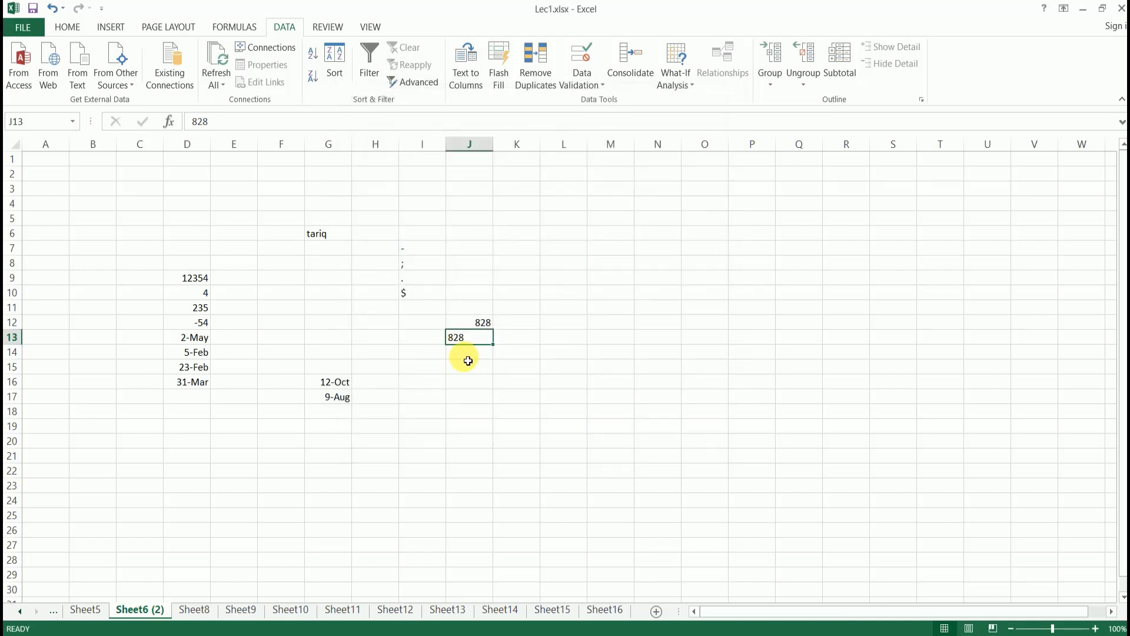
- Replace the content of the text-formatted cell J13 with 000828 and reselect the cell to check it
text(00)
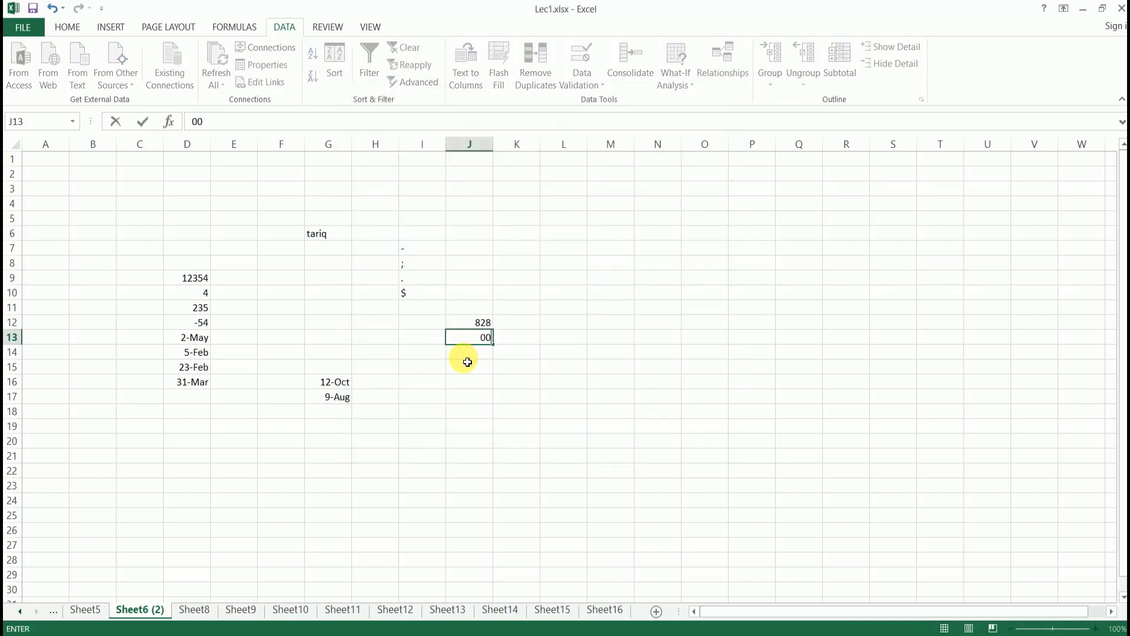
text(0828)
key(Return)
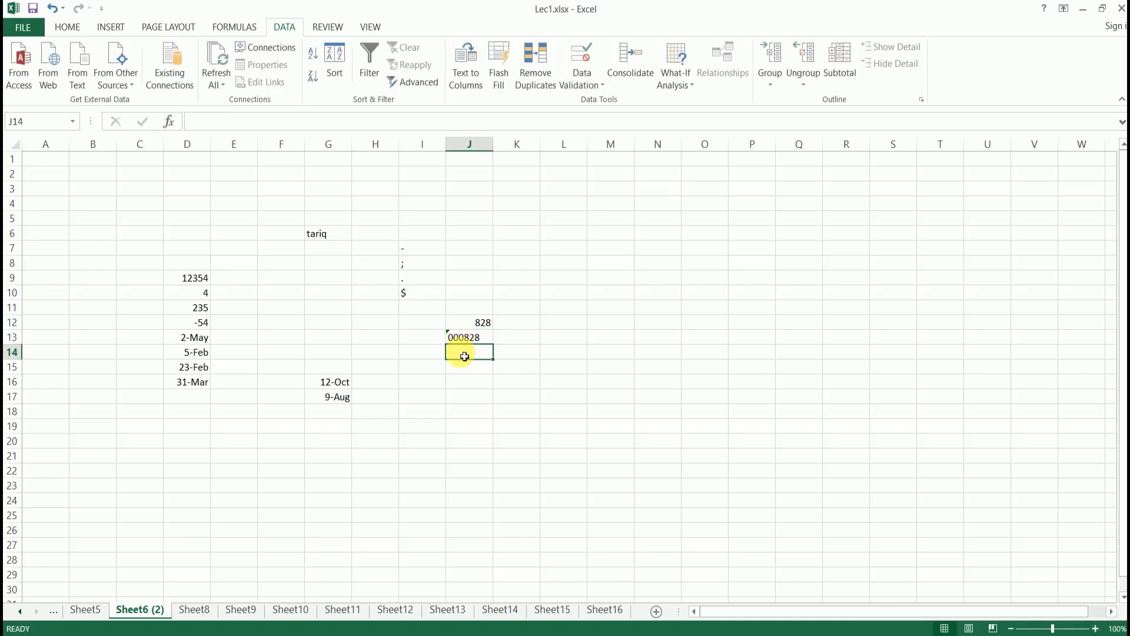
click(481, 340)
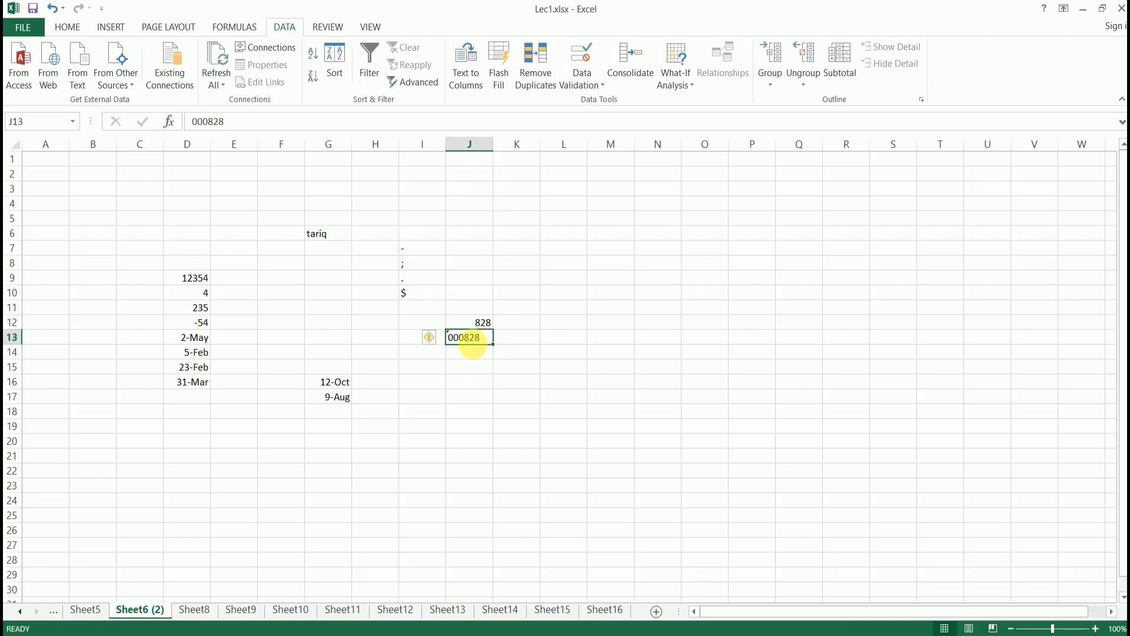
- Review the number format category of cell J13 in the Format Cells dialog, and close it without changes
click(69, 31)
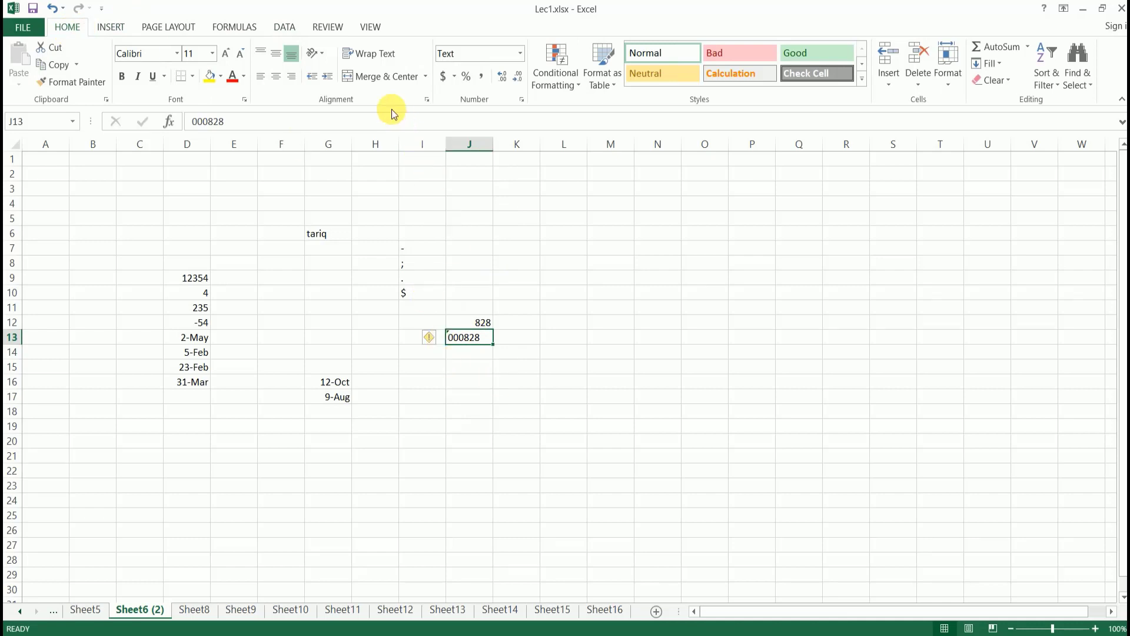
click(428, 100)
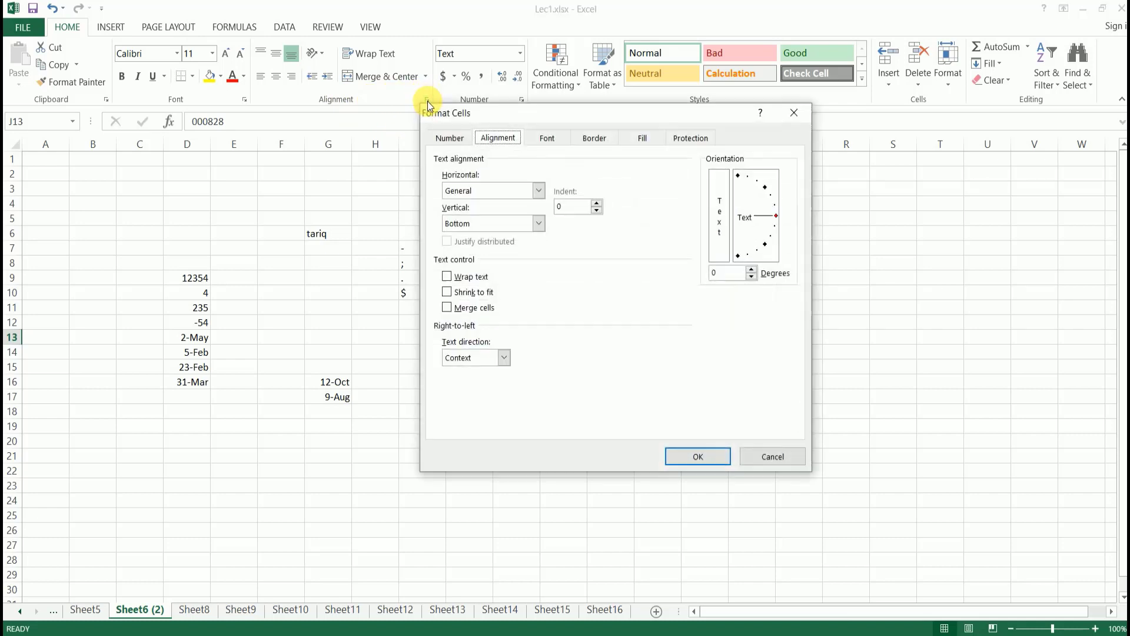
click(455, 140)
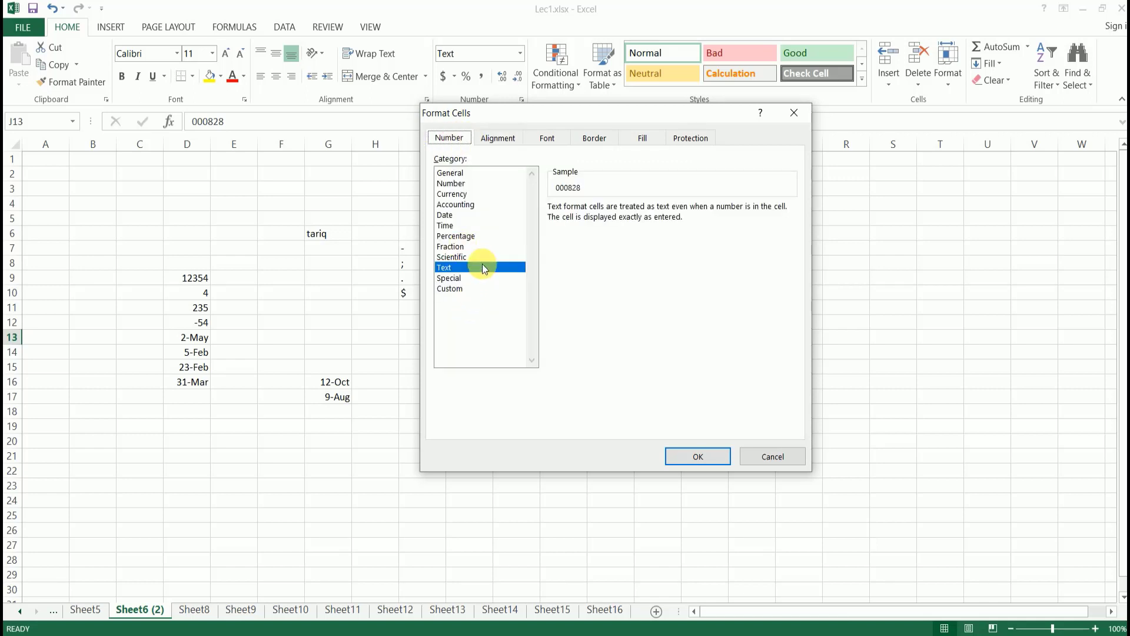
click(772, 458)
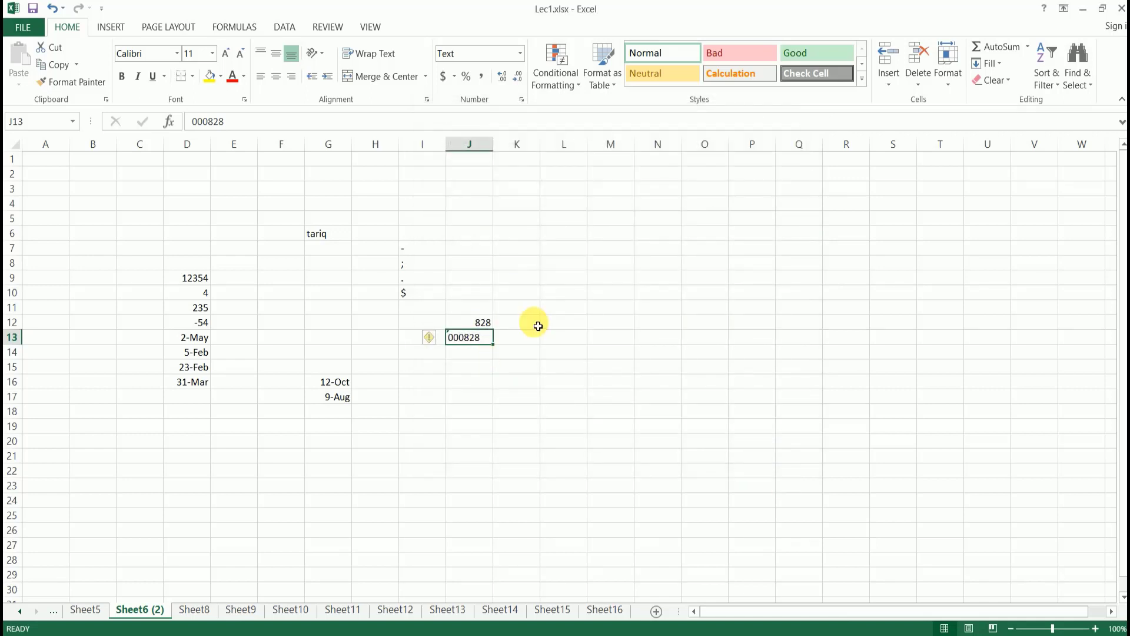
- Enter the text CTRL+1 in cell M10
click(537, 326)
click(631, 292)
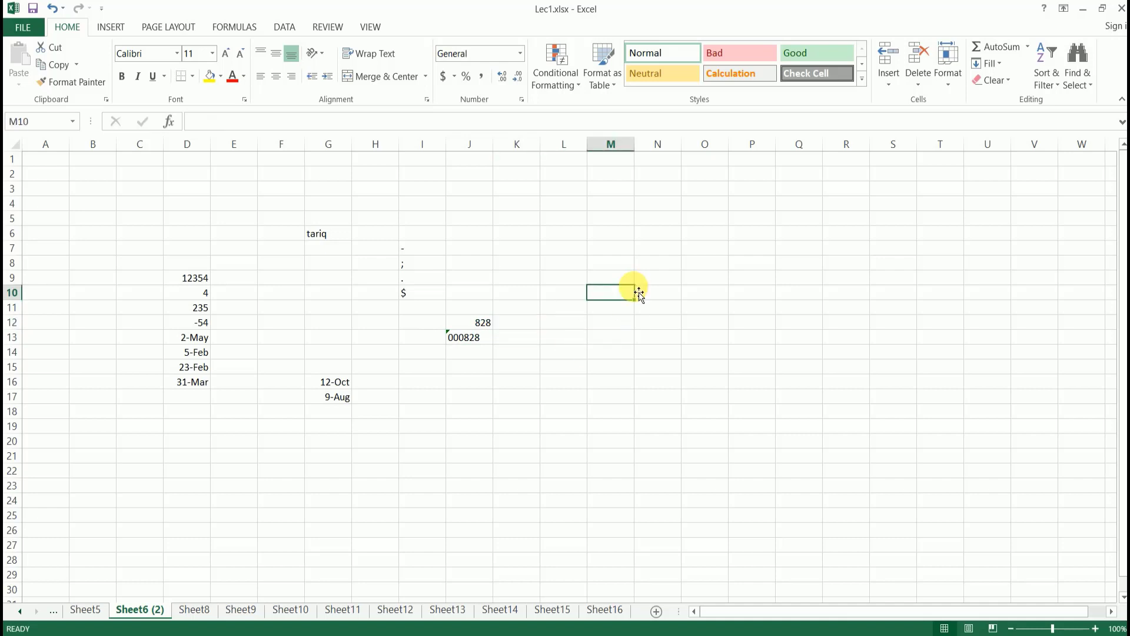
text(cTRL)
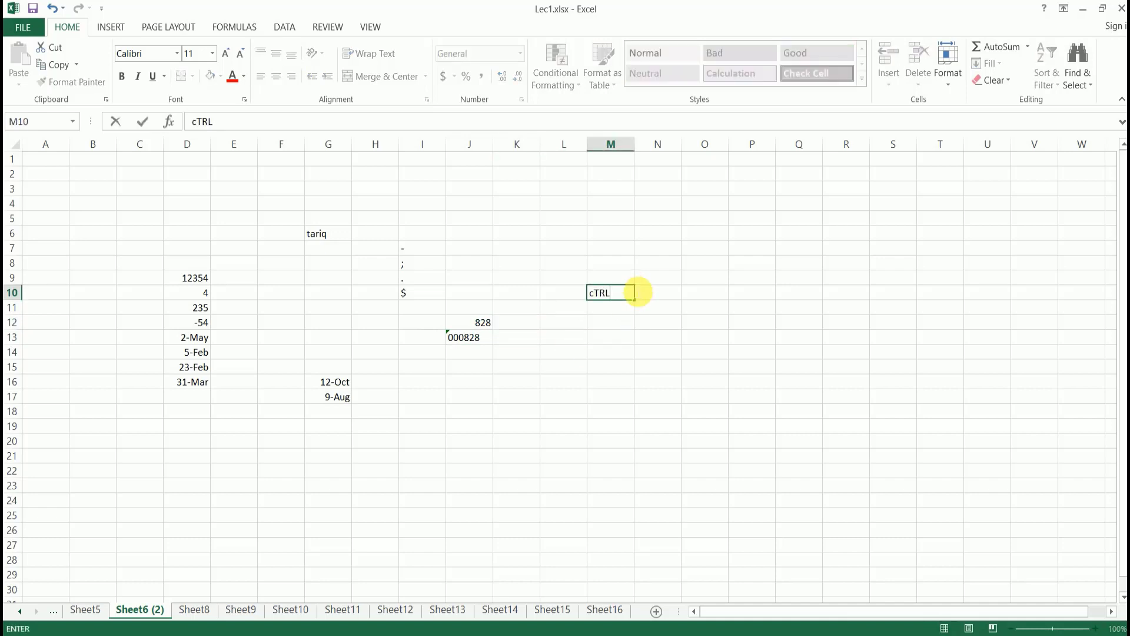
key(BackSpace)
key(BackSpace)
key(BackSpace)
key(BackSpace)
text(CTRL+1)
key(Return)
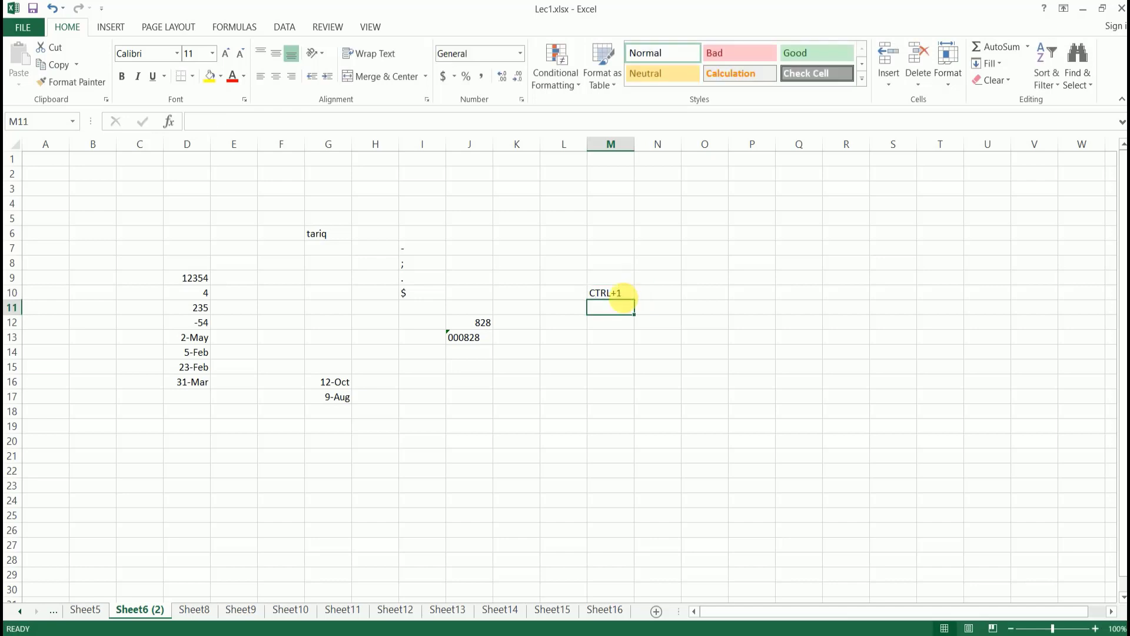
- Review the Text category in the Format Cells dialog for empty cell K13, and close it without applying changes
click(556, 343)
click(518, 343)
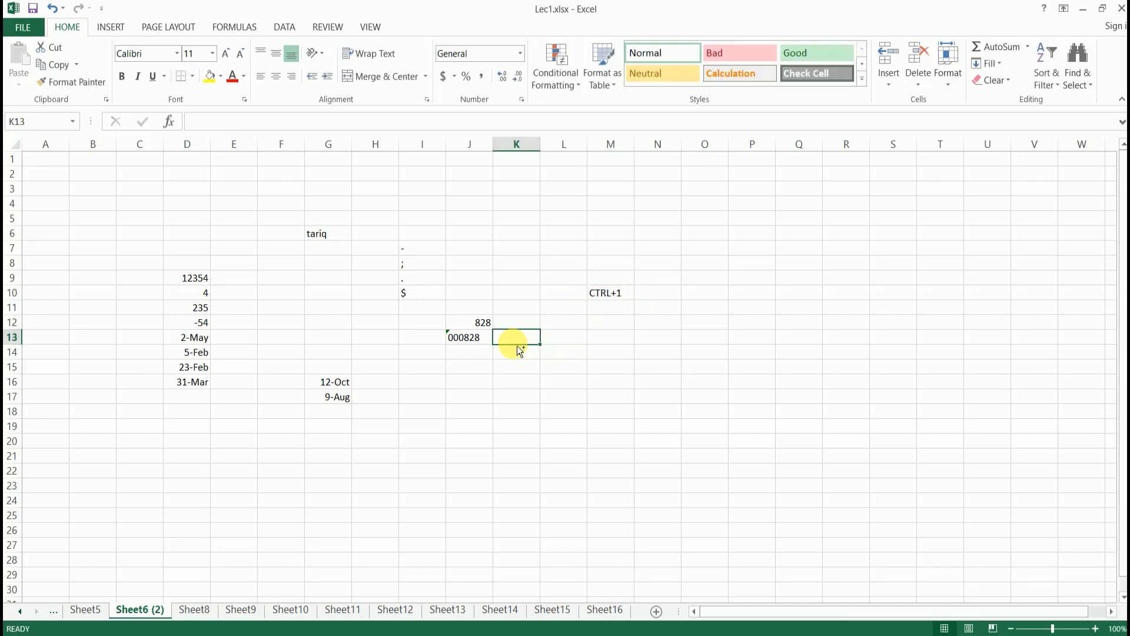
key(ctrl+1)
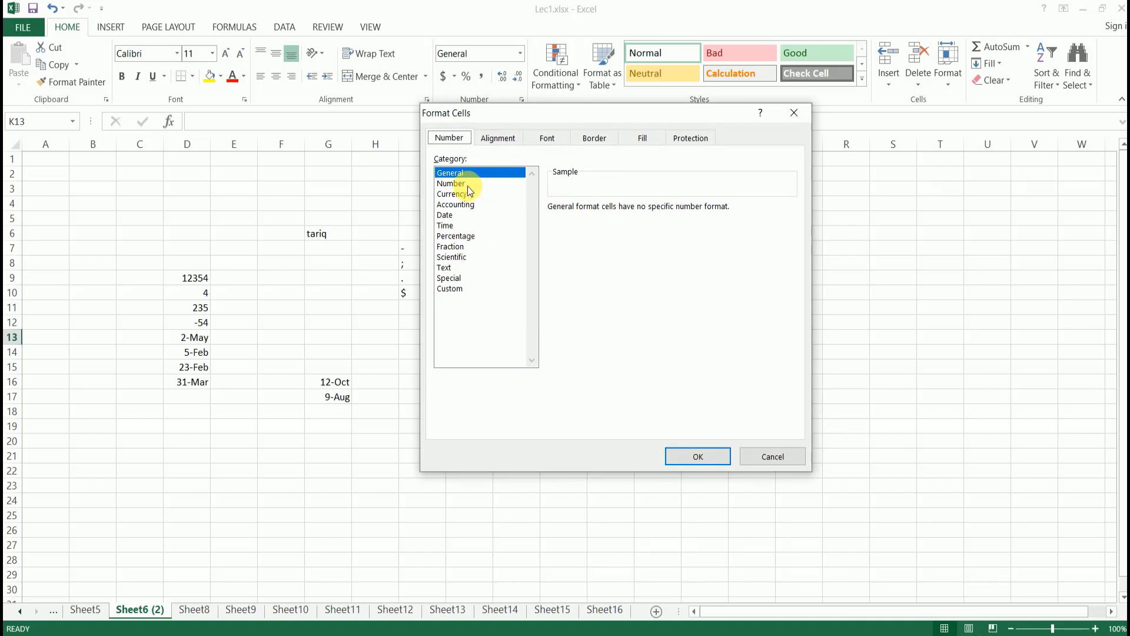
click(450, 268)
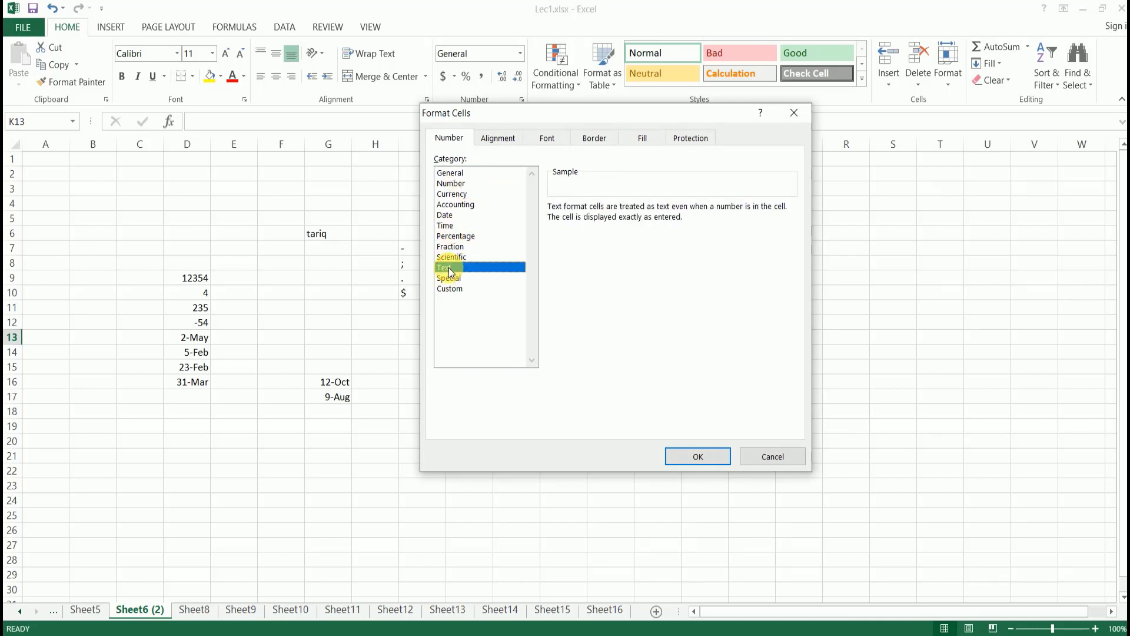
click(773, 457)
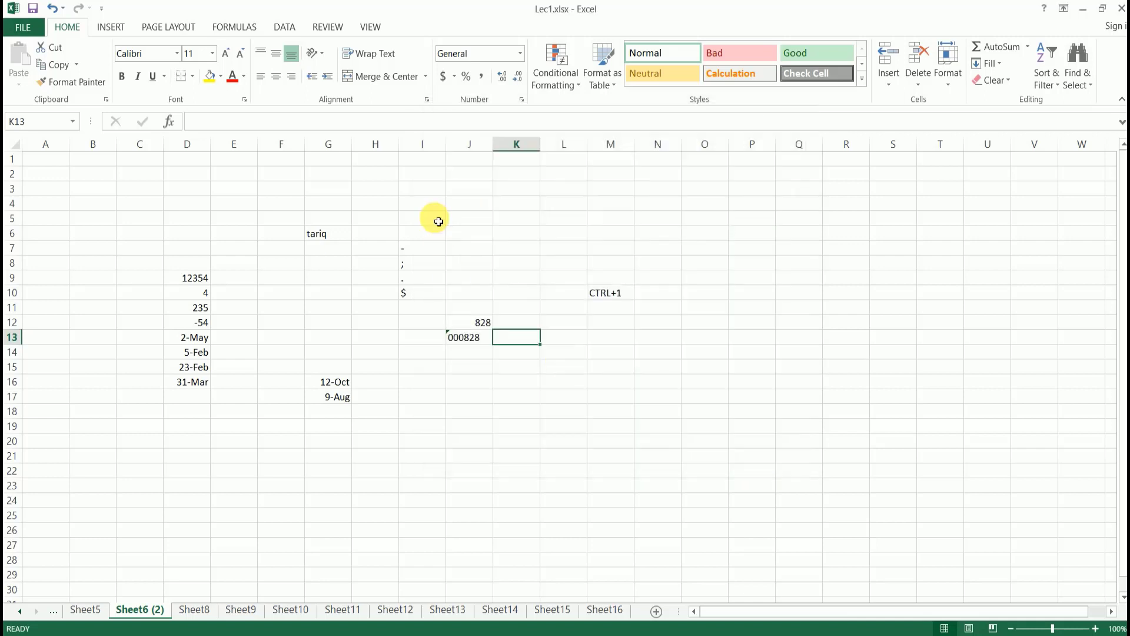
- Fill the 000828 entry in J13 down to J20 as an incrementing series
click(472, 345)
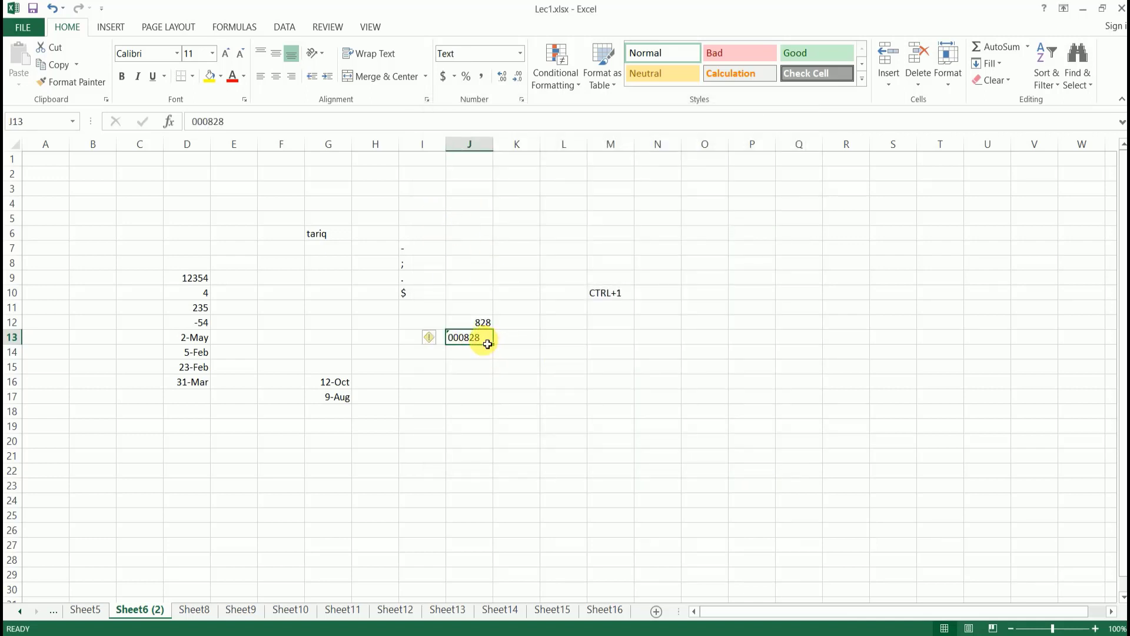
scroll(479, 291, down, 2)
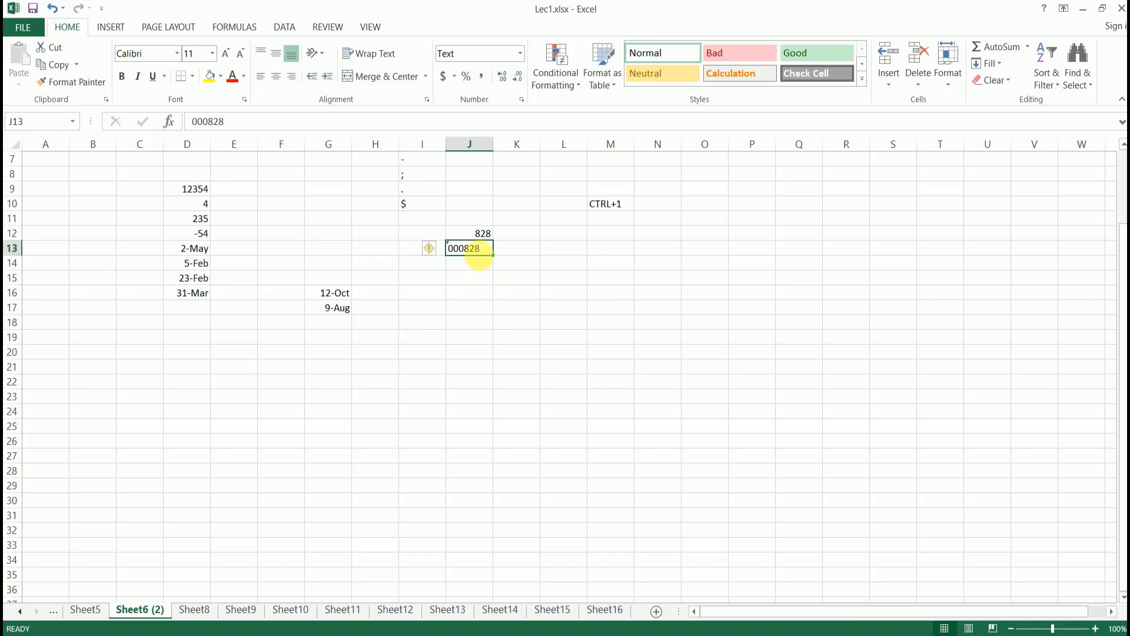
click(470, 265)
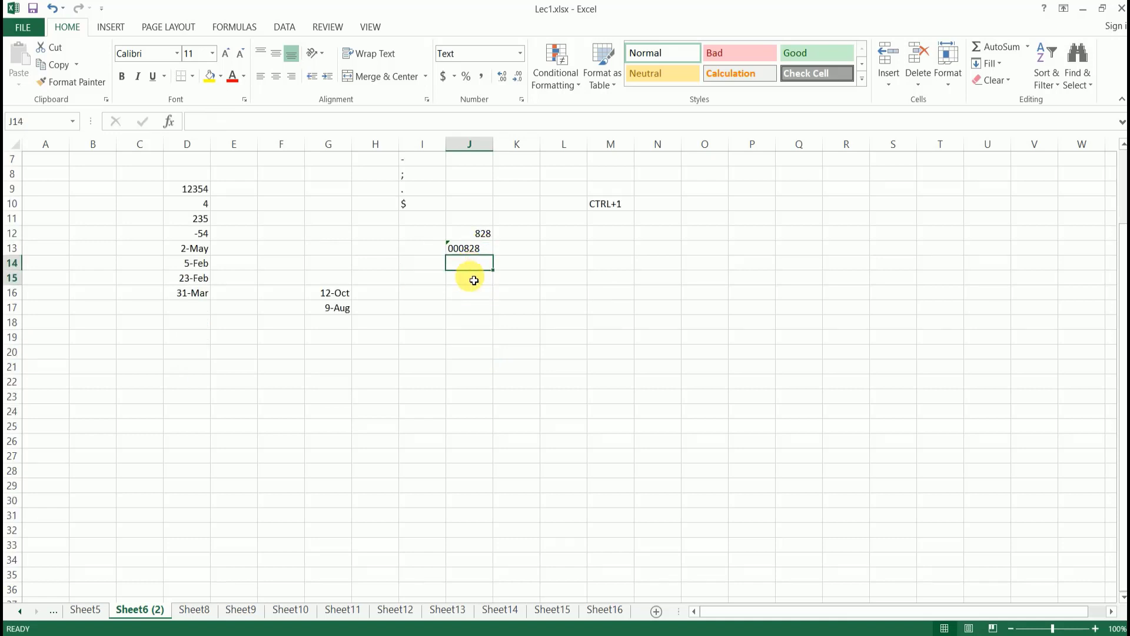
click(466, 248)
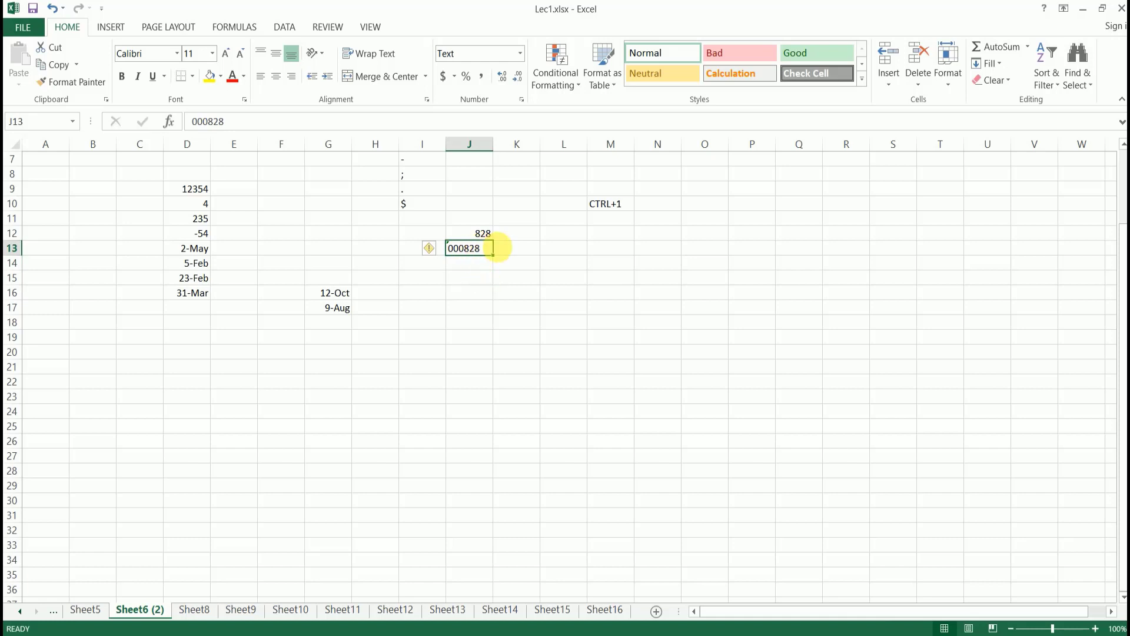
drag(498, 260, 498, 362)
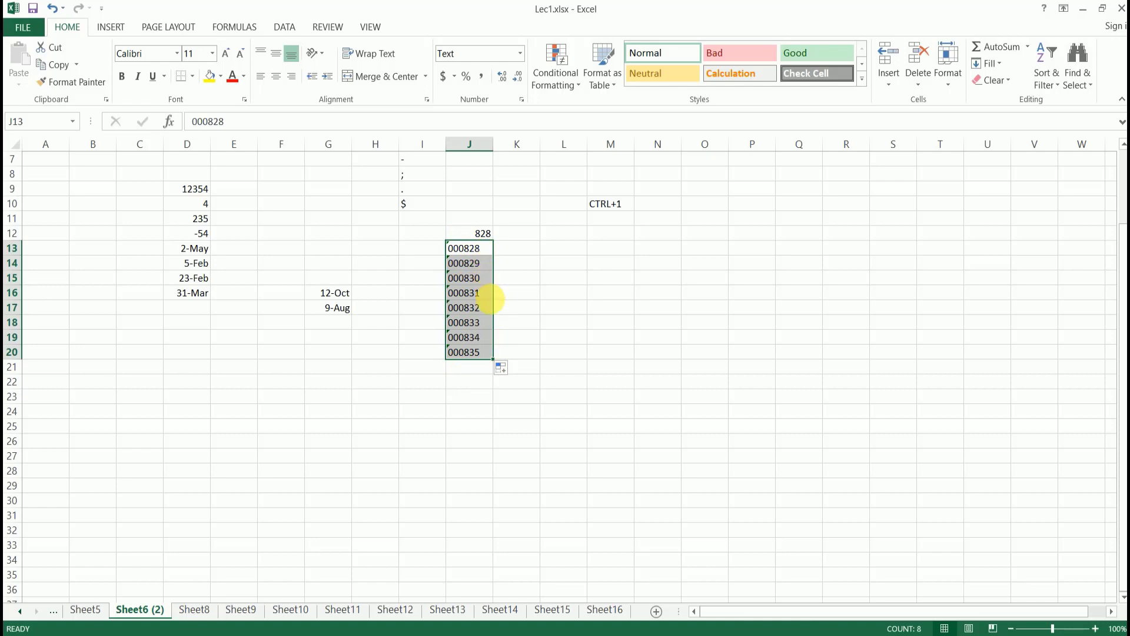
click(505, 264)
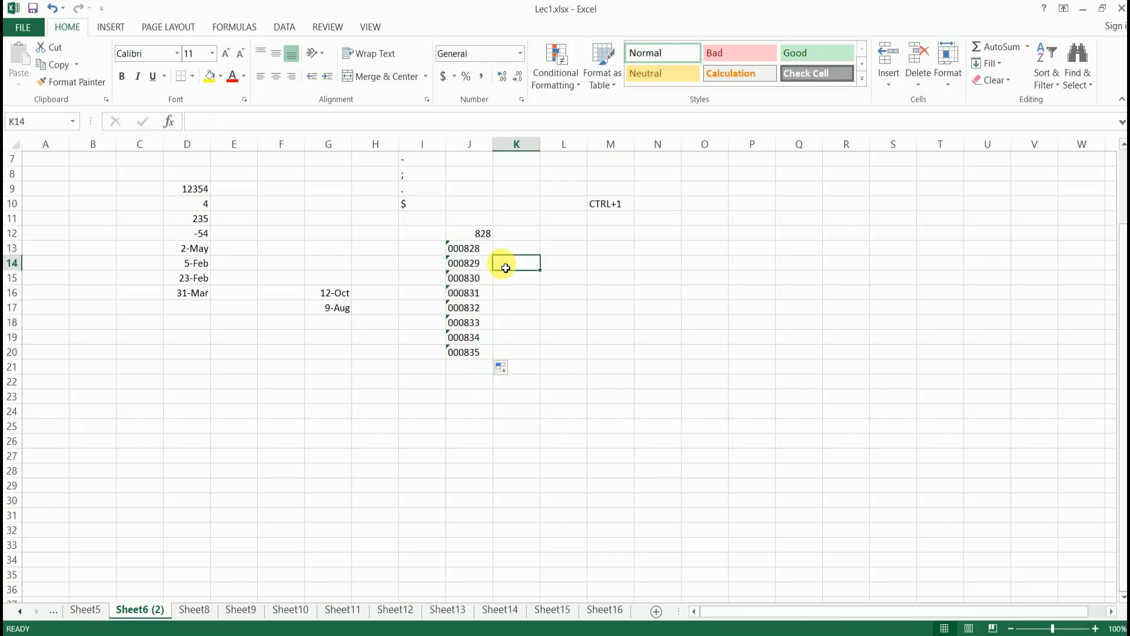
- Enter one person's first name in cell M15 and a different name in M16
click(600, 282)
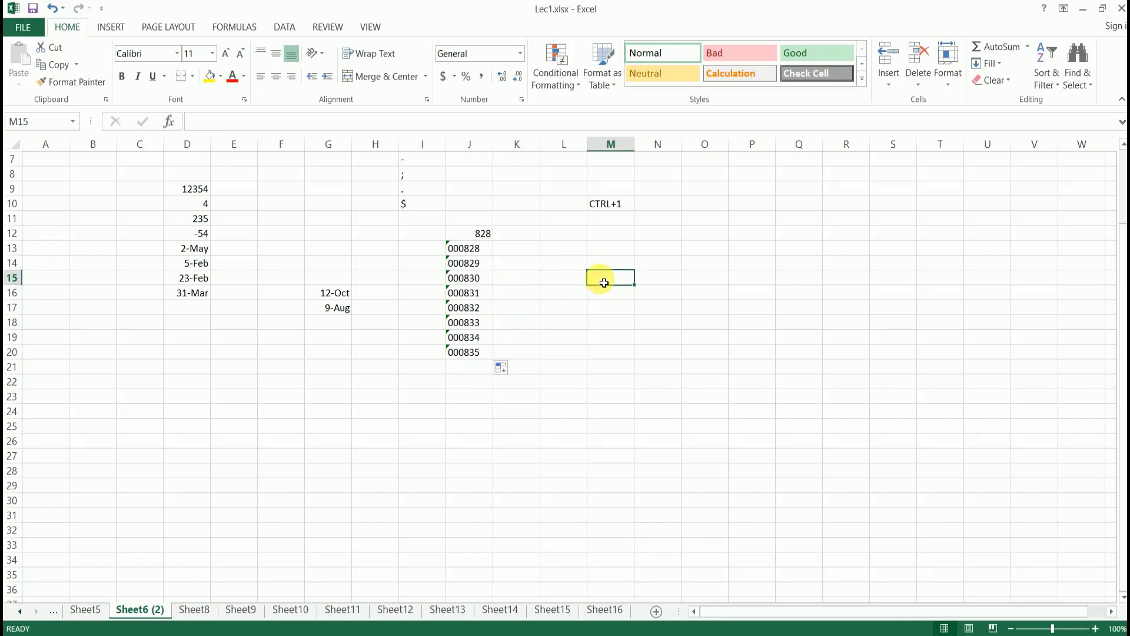
text(tariq)
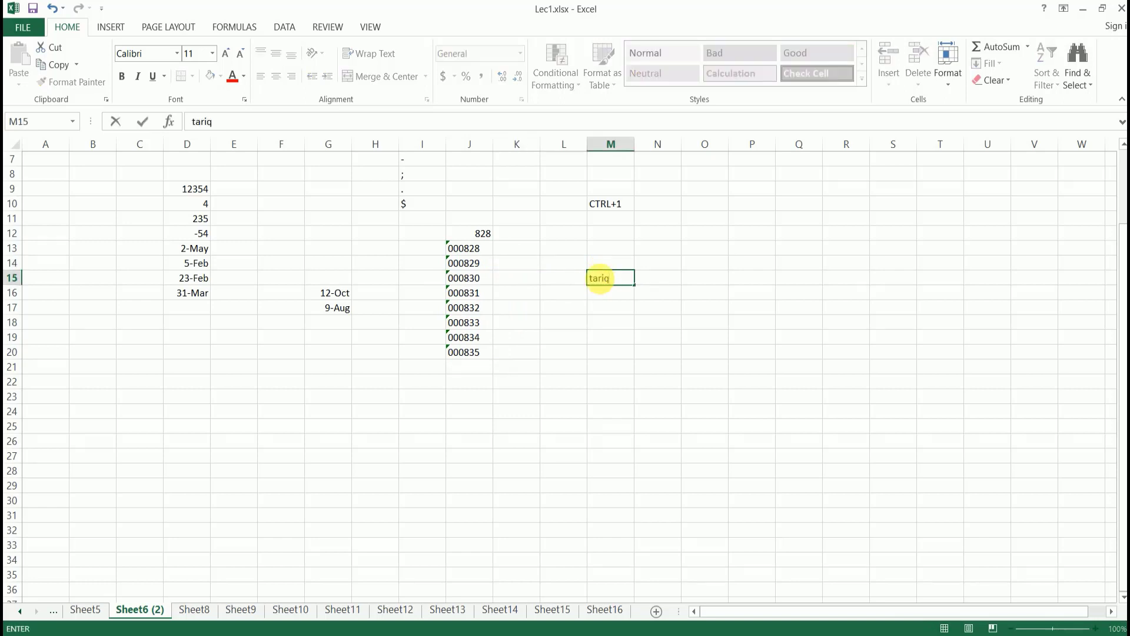
key(Return)
text(akram)
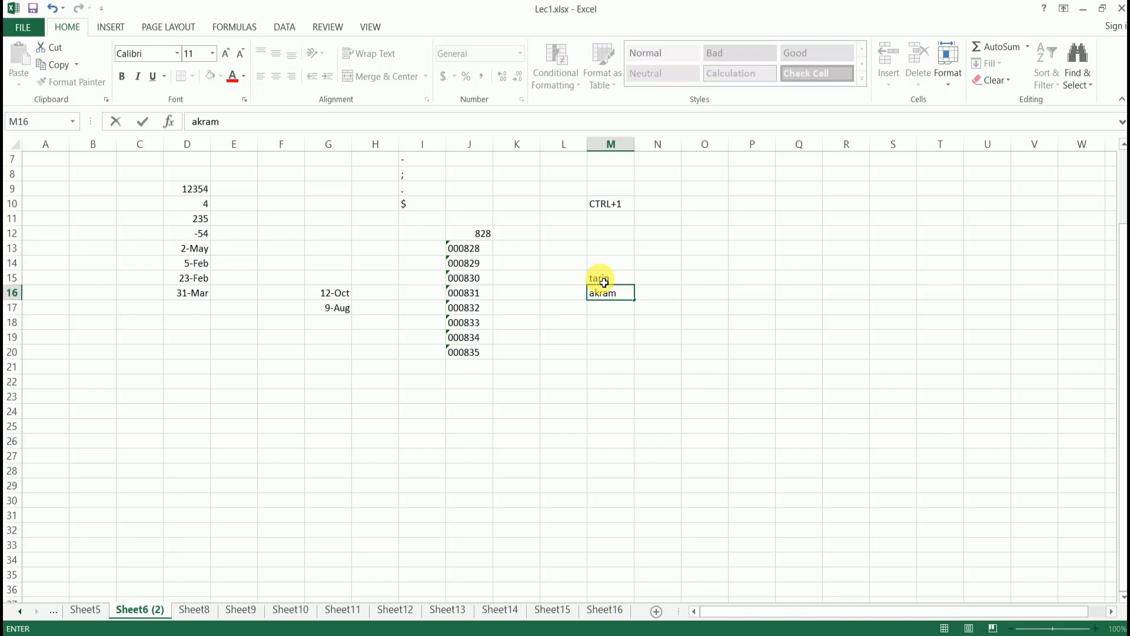
key(Return)
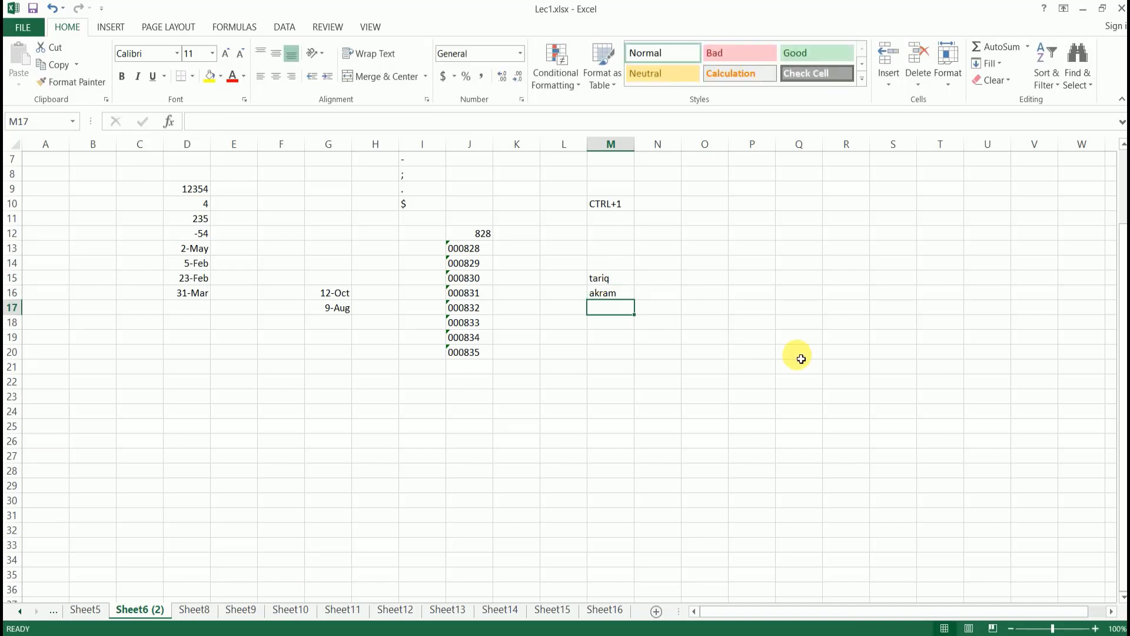
- Repeat the name from M15 in cell M17, accepting the automatic completion
text(tariq)
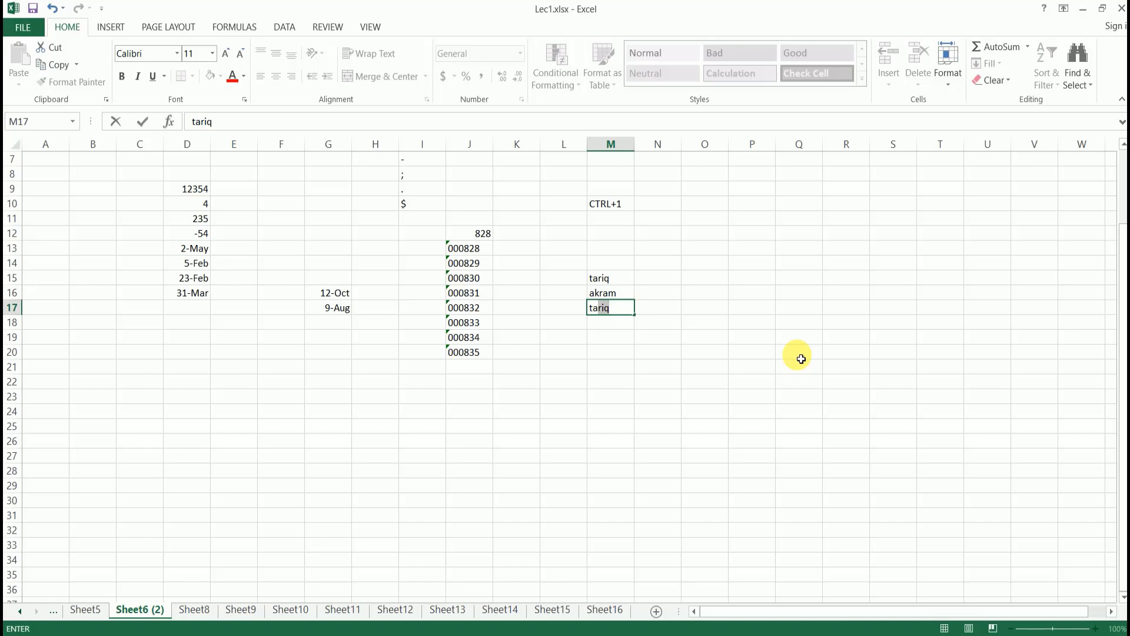
key(Tab)
key(Left)
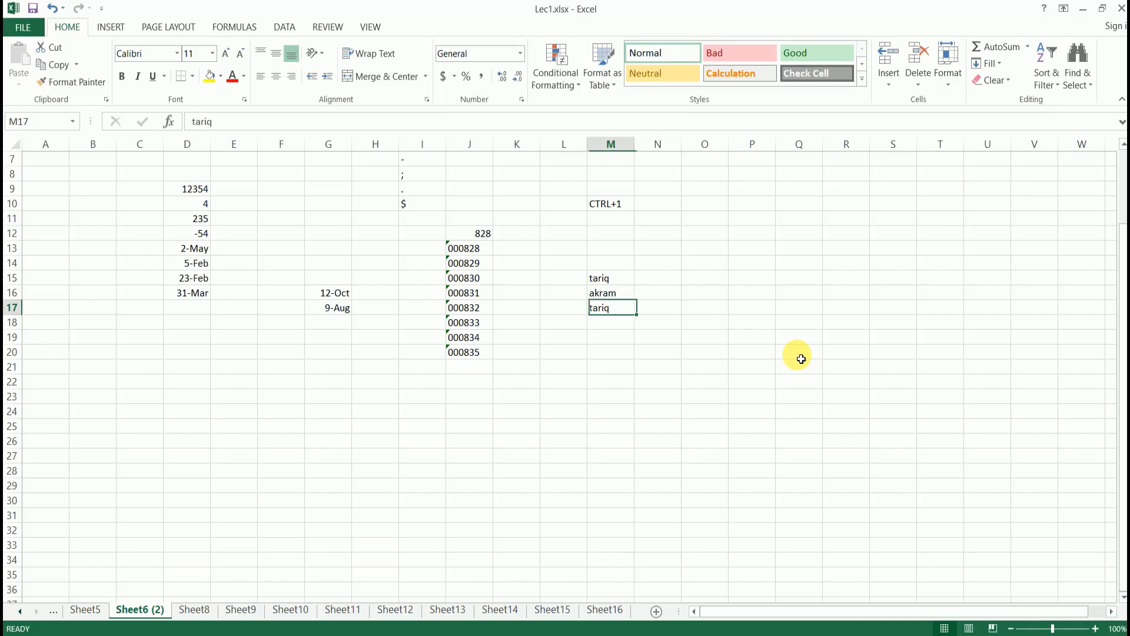
key(Down)
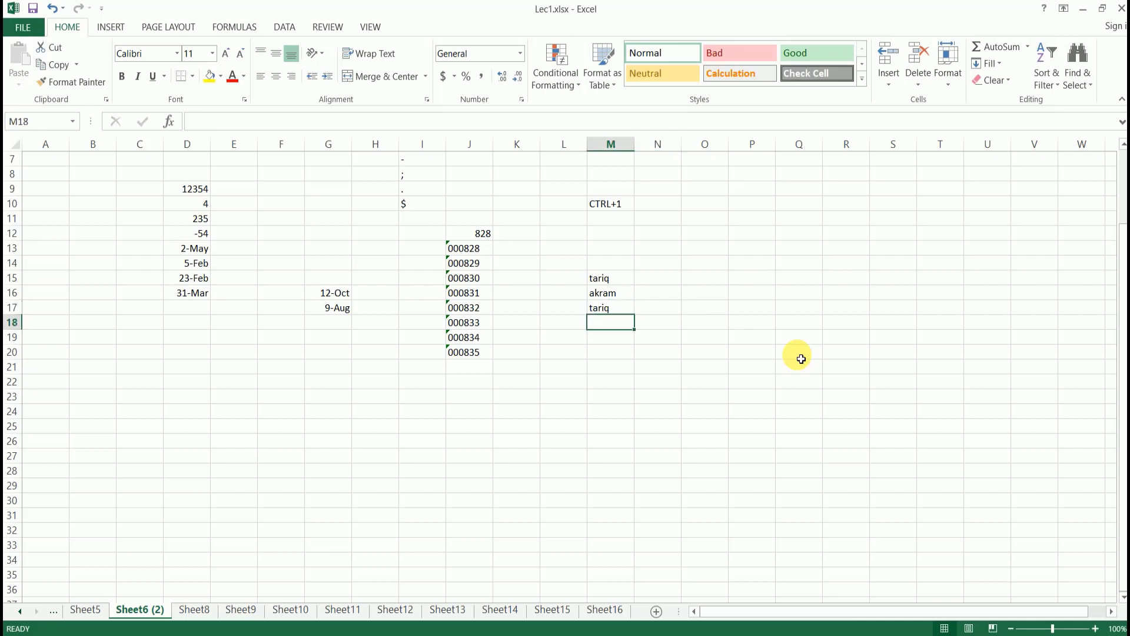
- Overwrite the suggested name completion in M18 with a differently spelled variant, and clear the cell's content
text(tar)
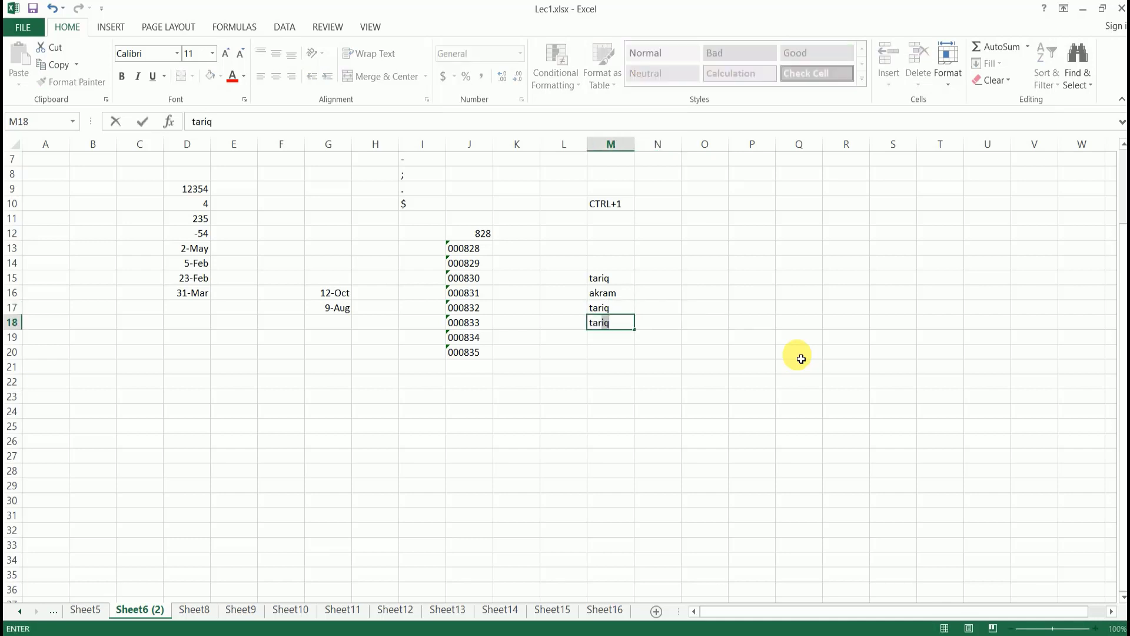
key(BackSpace)
key(BackSpace)
key(BackSpace)
text(oriq)
key(Return)
key(Up)
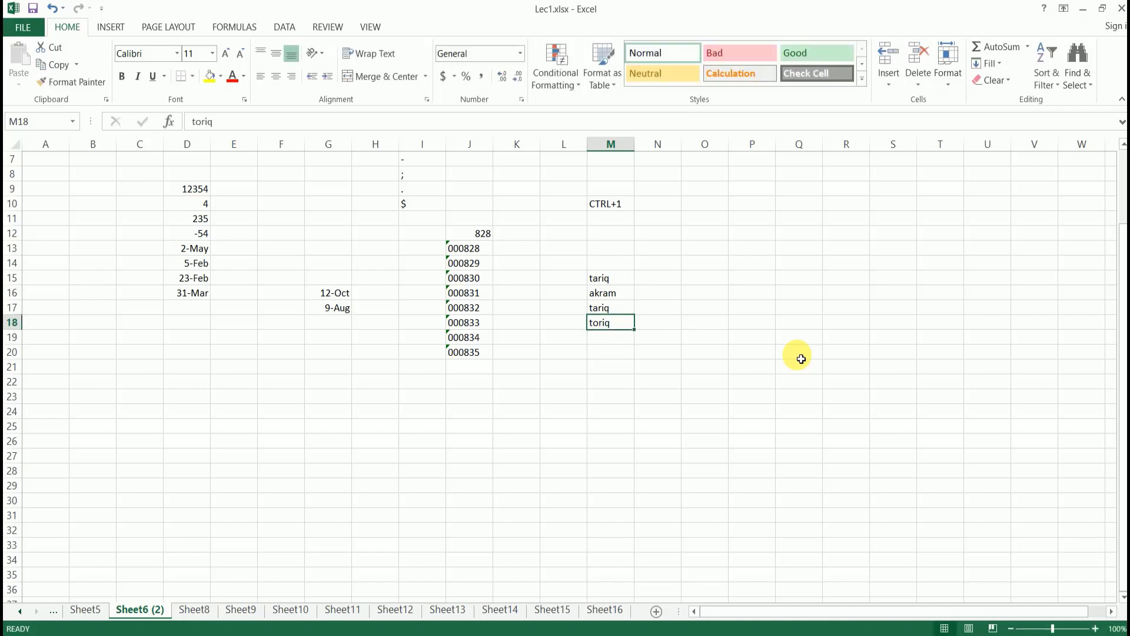
key(Delete)
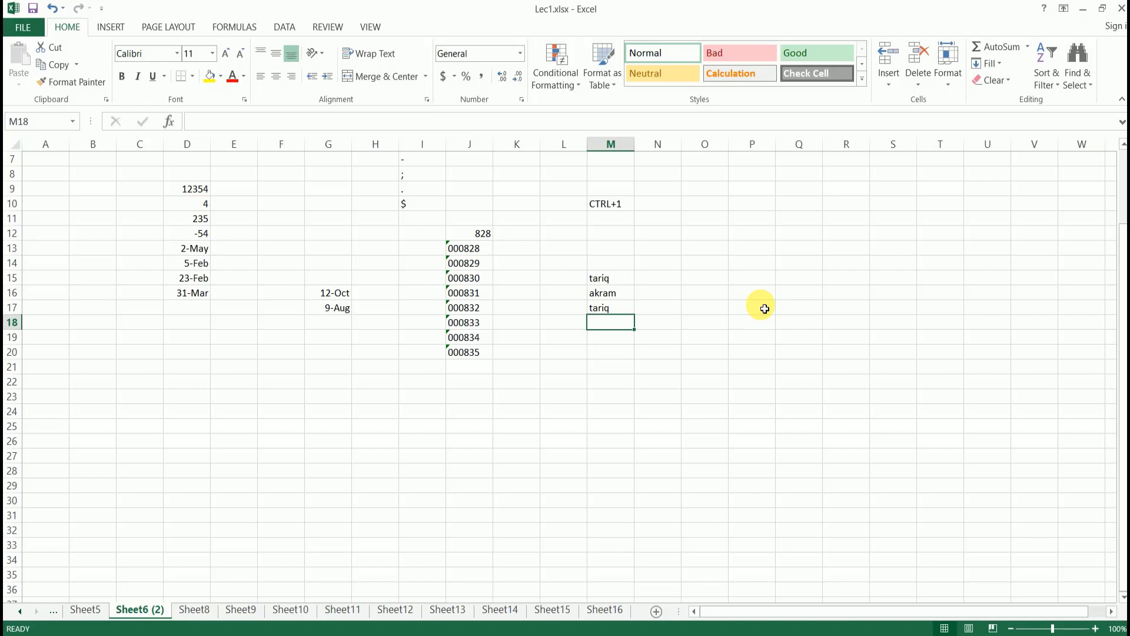
click(616, 351)
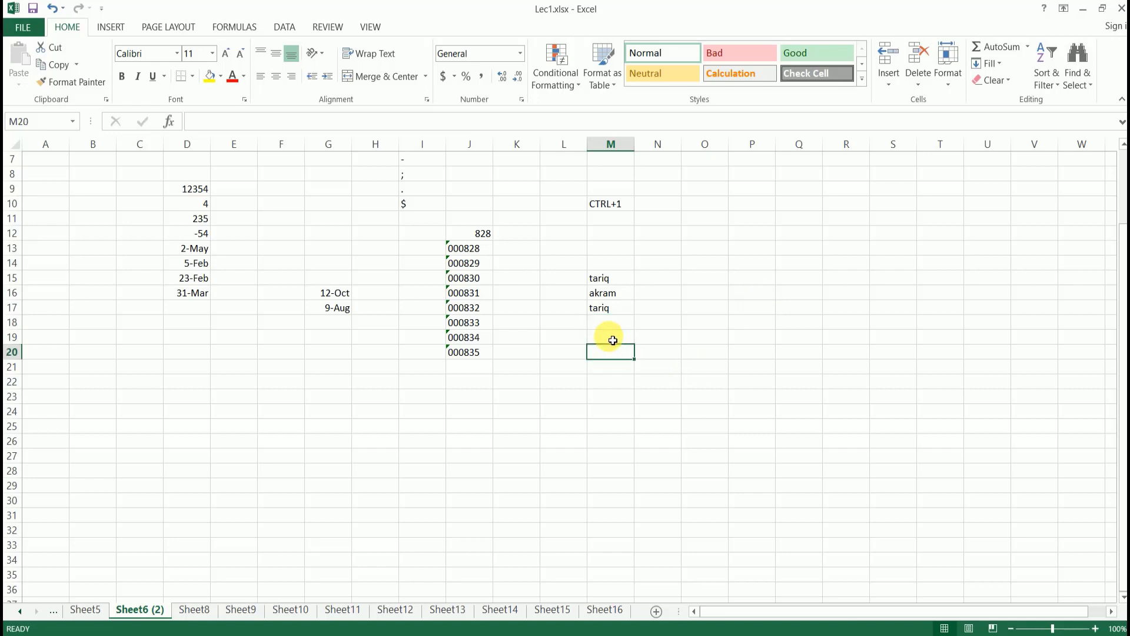
click(623, 296)
click(619, 338)
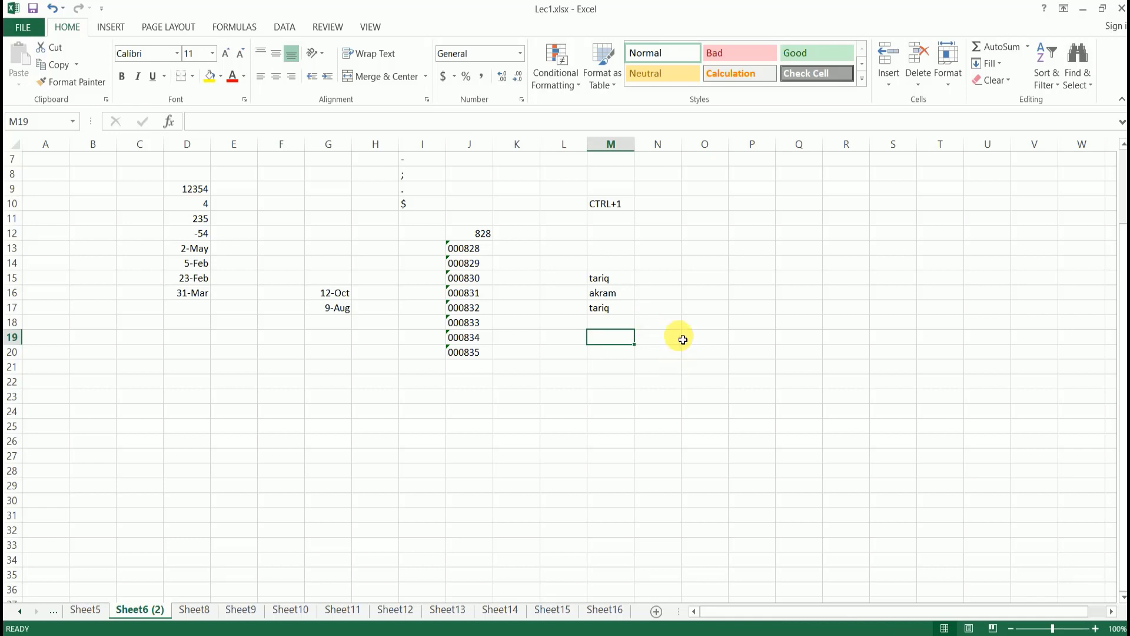
- Enter the number 1 in cell N15, beside the first name
click(671, 285)
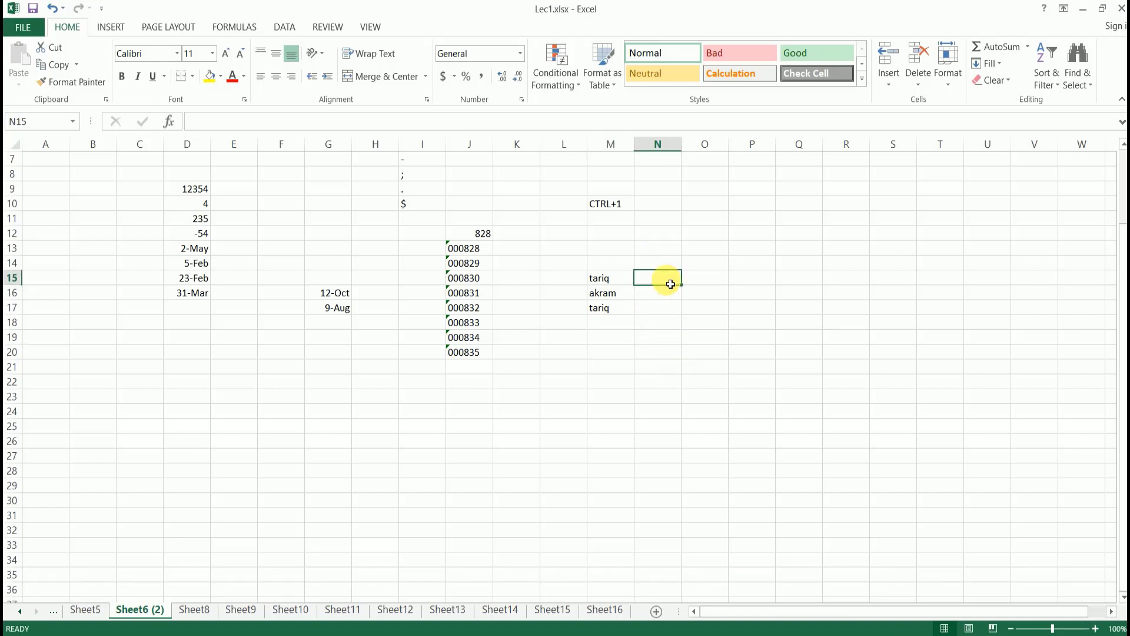
text(1)
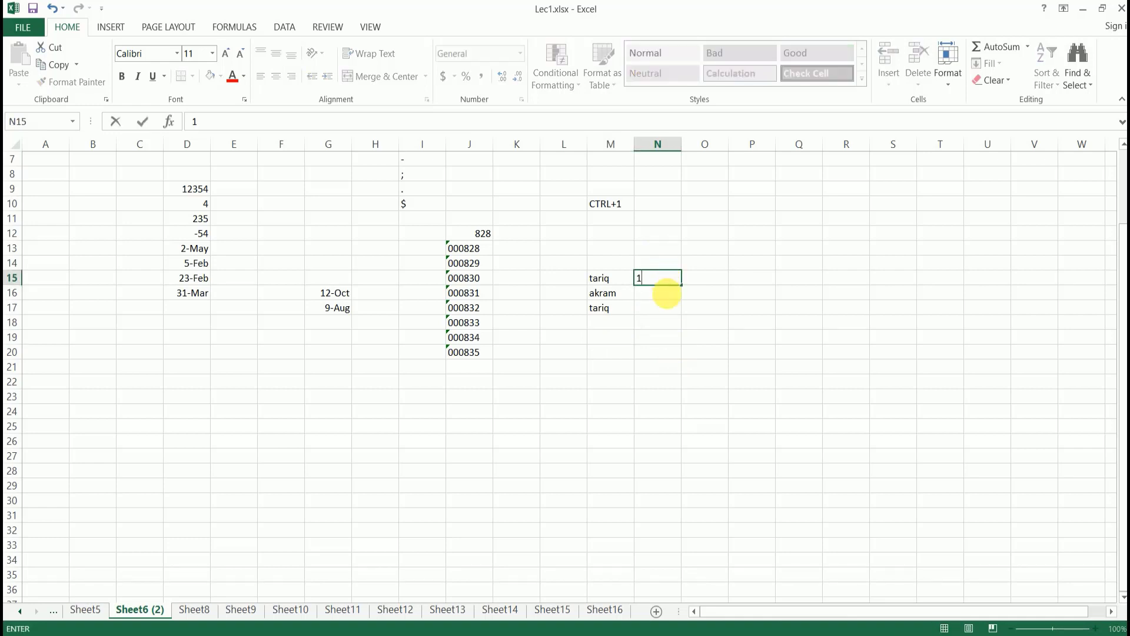
key(Return)
- Try Fill Down with only cell N15 selected, undo it, and repeat the redo and undo once
click(663, 282)
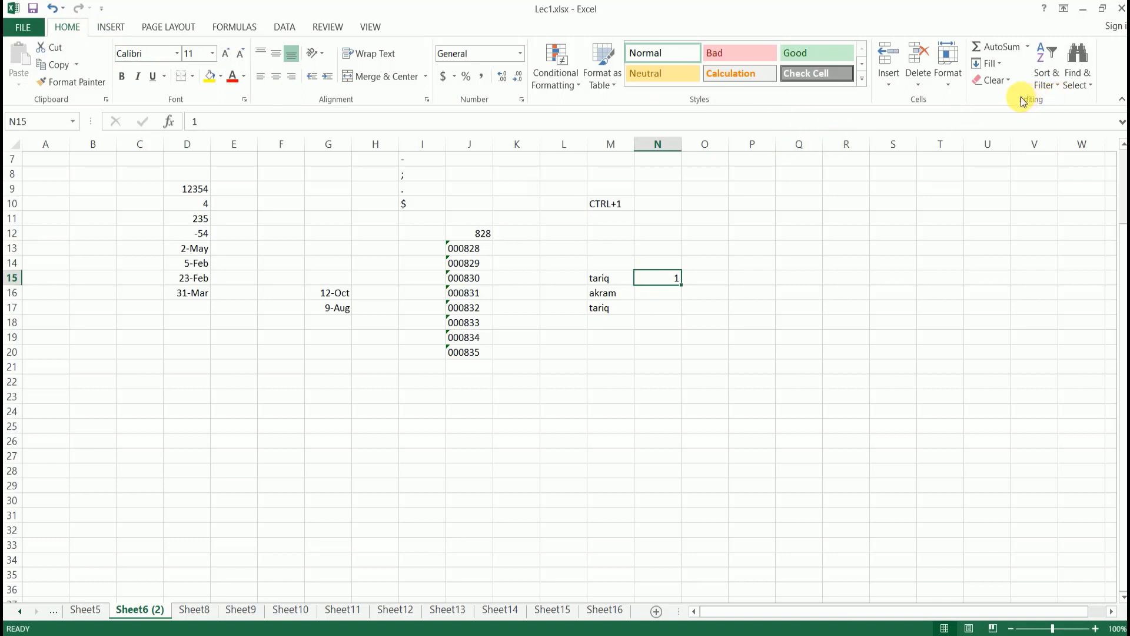
click(999, 61)
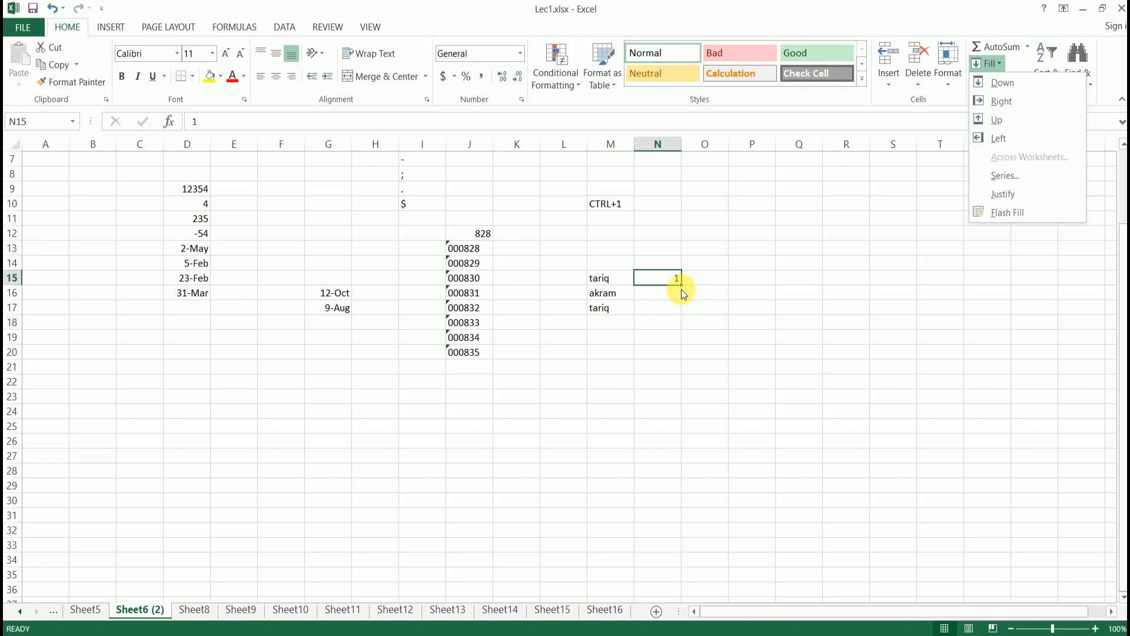
click(991, 81)
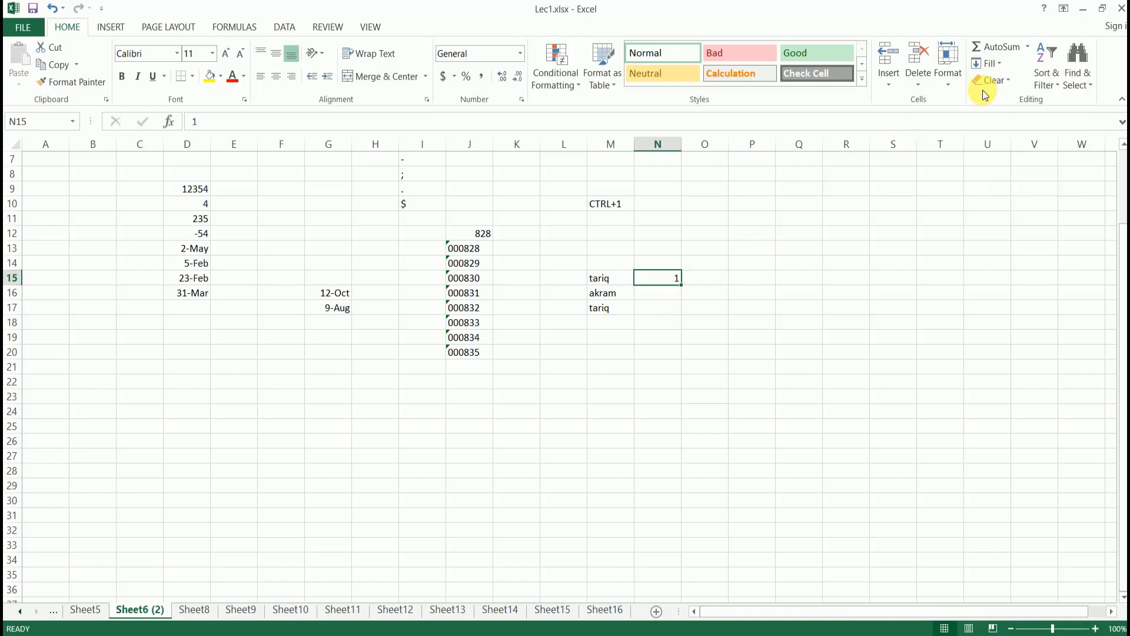
click(668, 295)
click(670, 280)
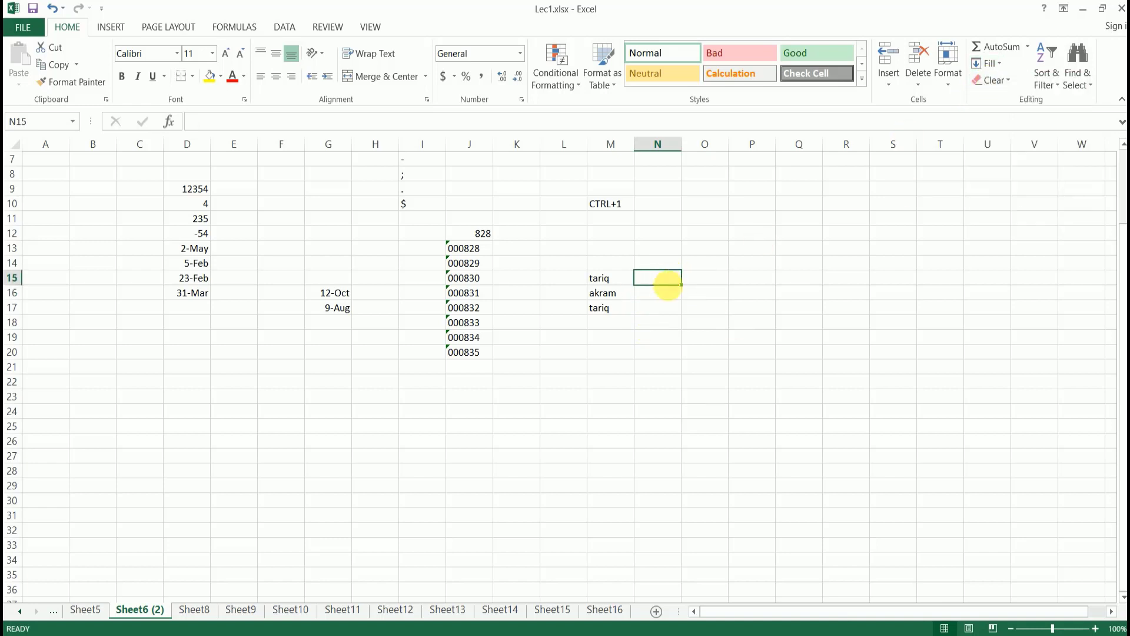
key(ctrl+z)
click(674, 298)
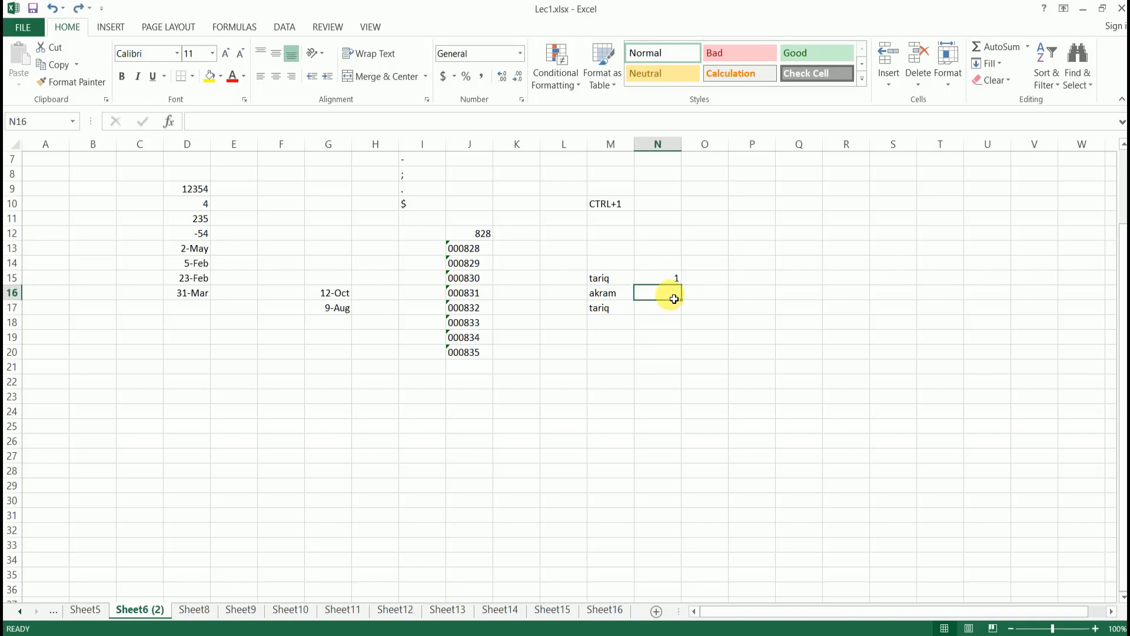
click(672, 278)
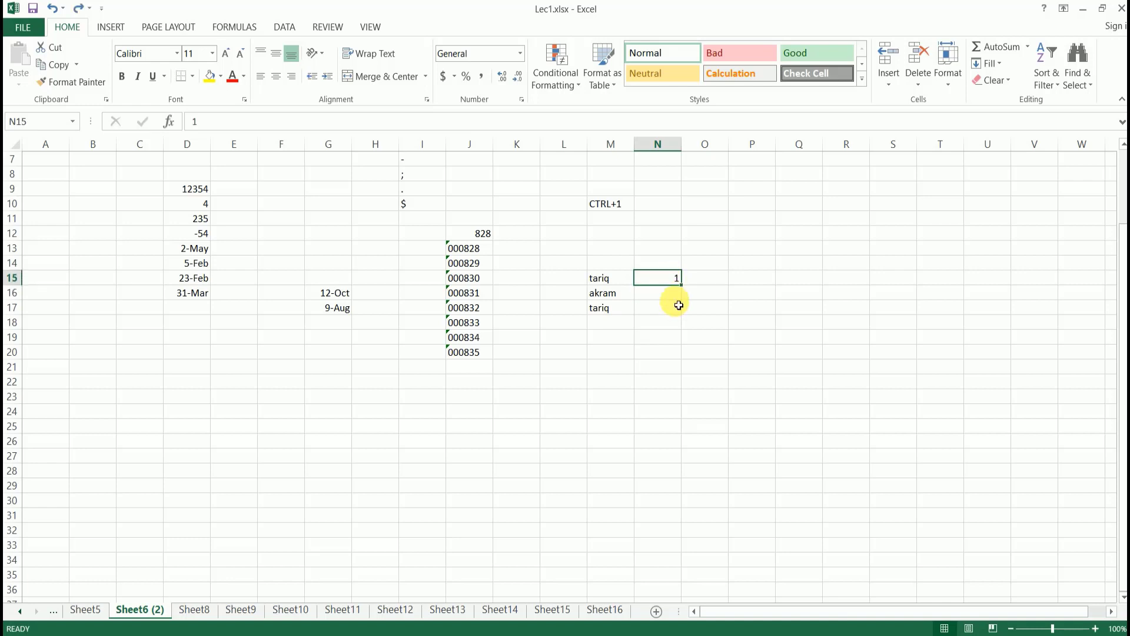
key(ctrl+y)
key(ctrl+z)
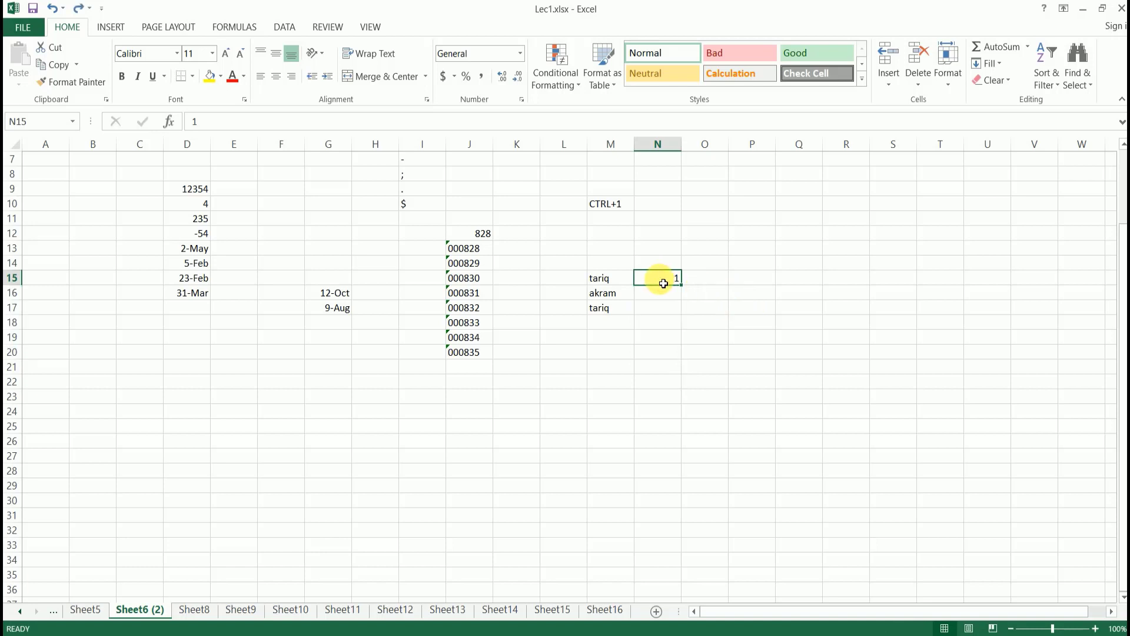
- Fill the 1 in N15 down through N22 with the Fill Down command
drag(664, 284, 649, 383)
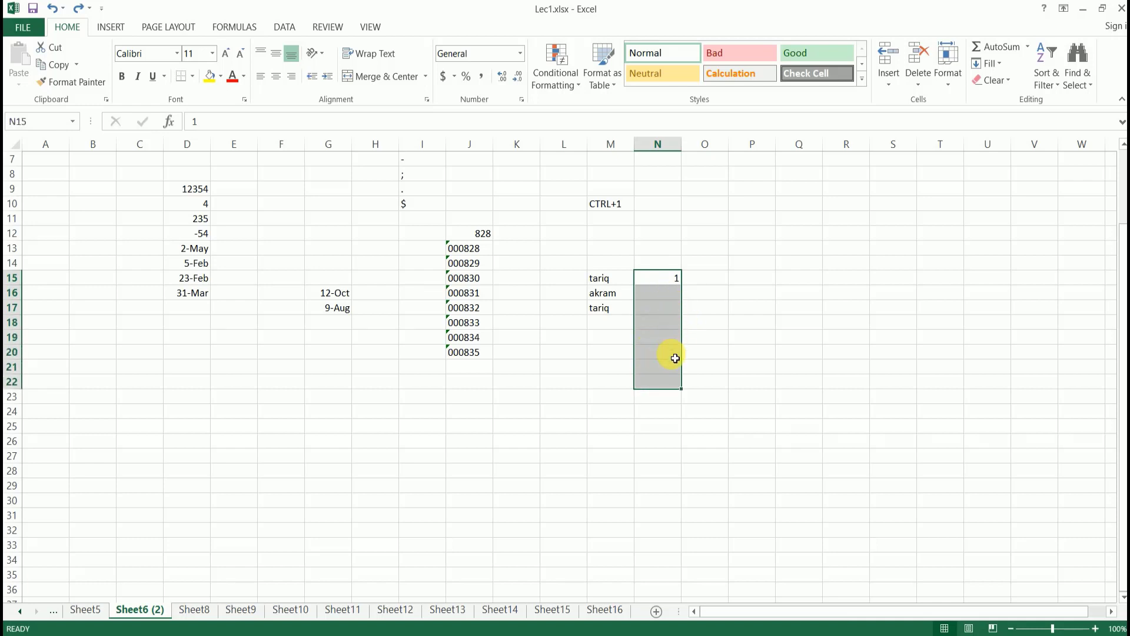
click(999, 63)
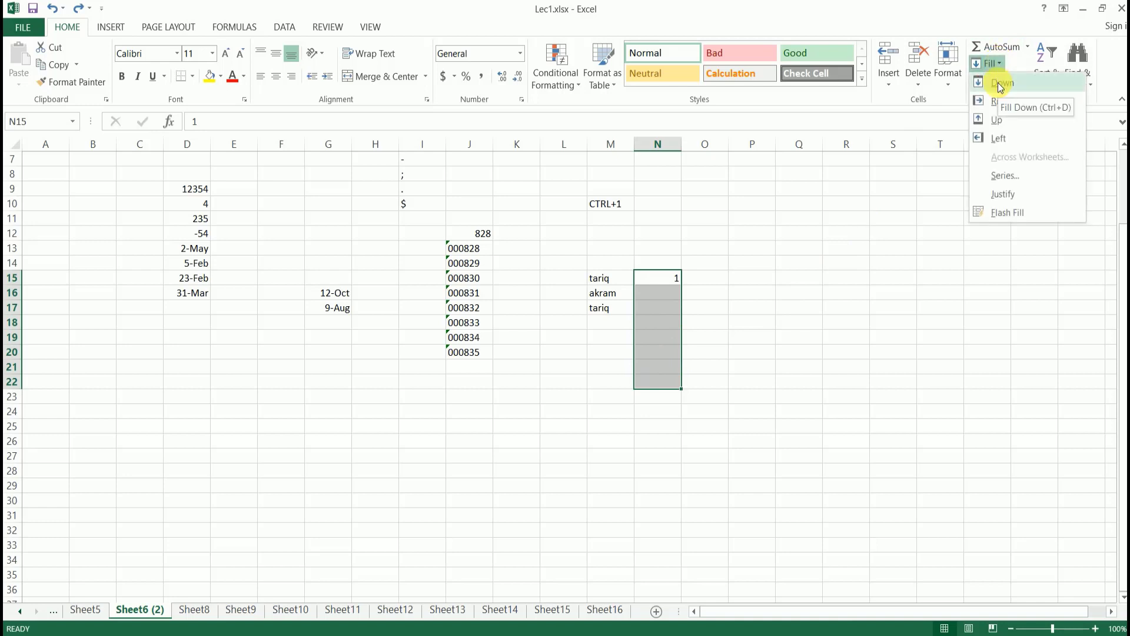
click(998, 82)
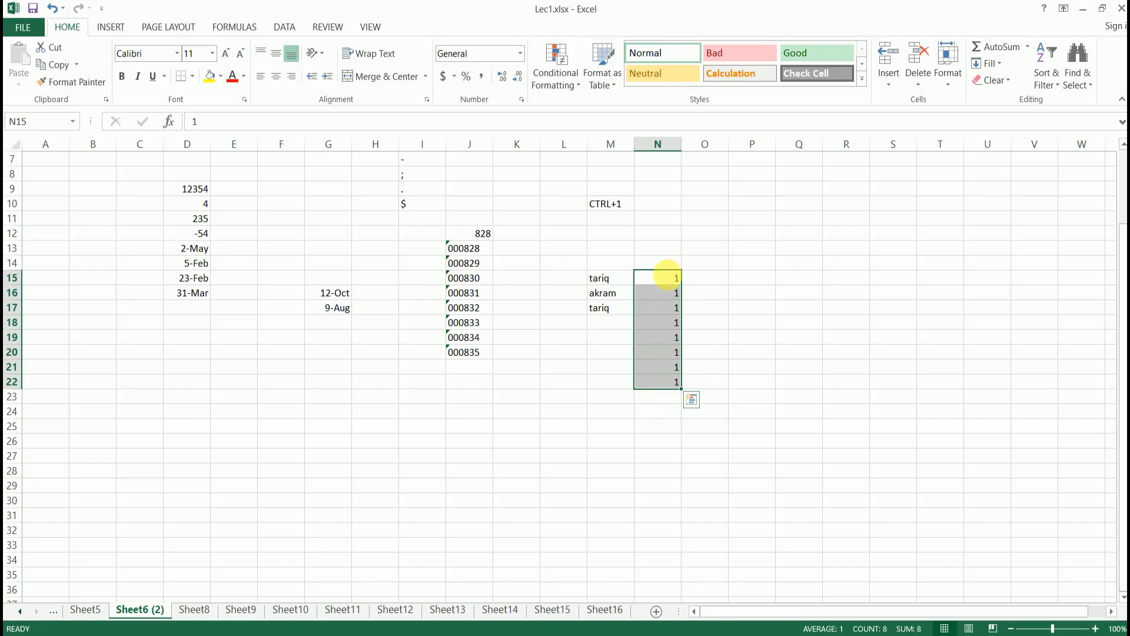
- Change N15 to 12 and fill it down through N22 with the Fill Down command
click(667, 275)
text(12)
click(702, 288)
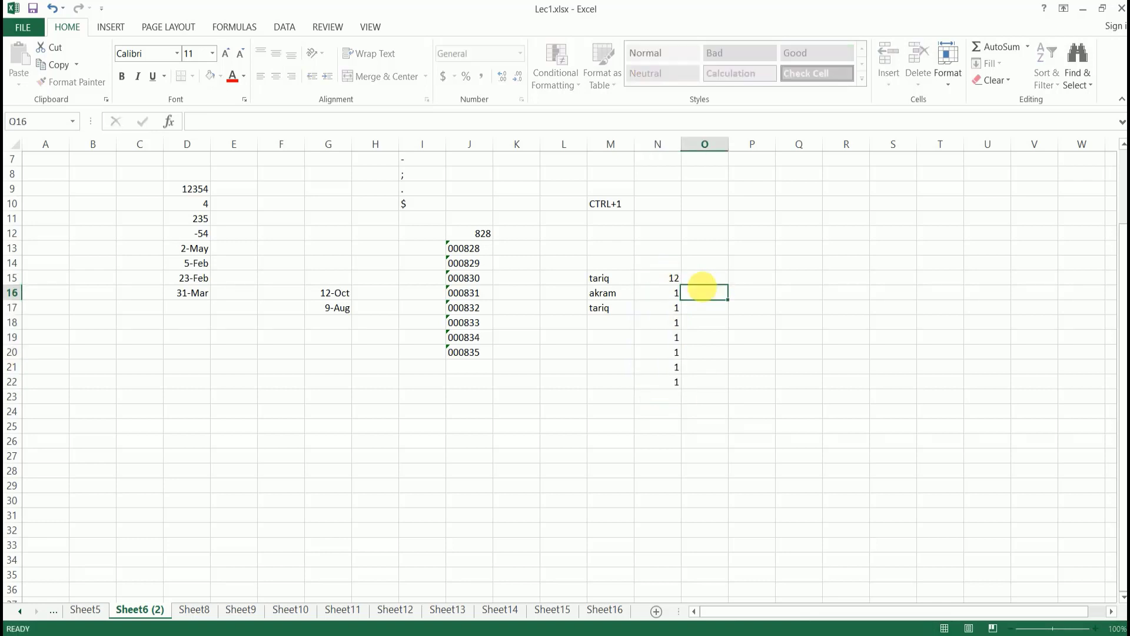
drag(672, 277, 670, 384)
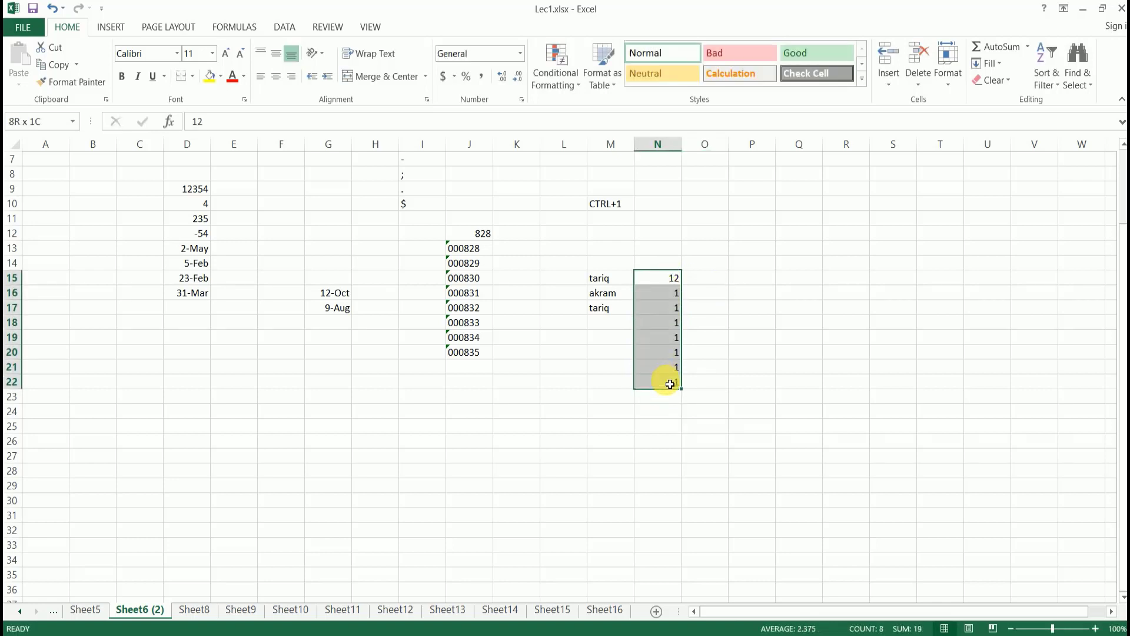
click(994, 63)
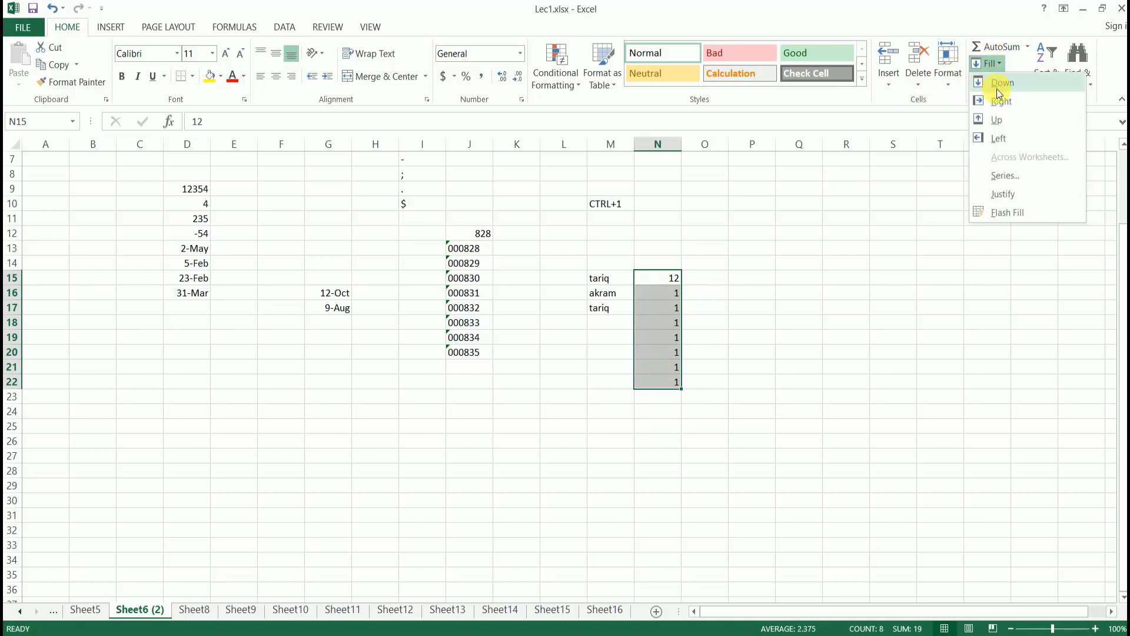
click(1005, 82)
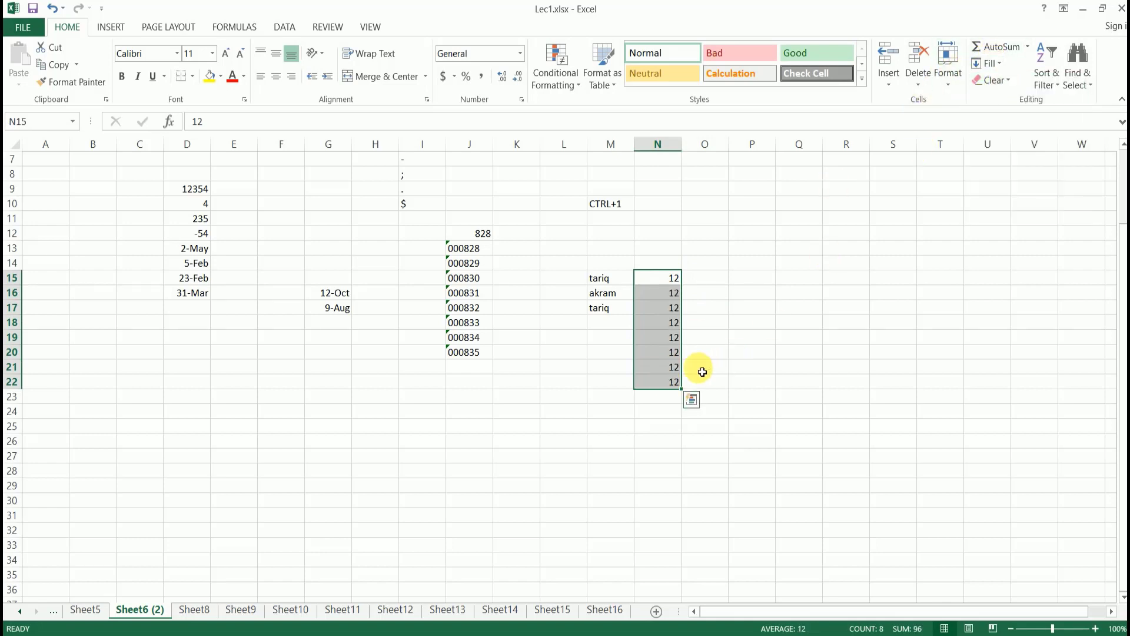
click(711, 340)
- Enter 23 in Q15 and copy it across to T15 with the Fill Right command
click(795, 280)
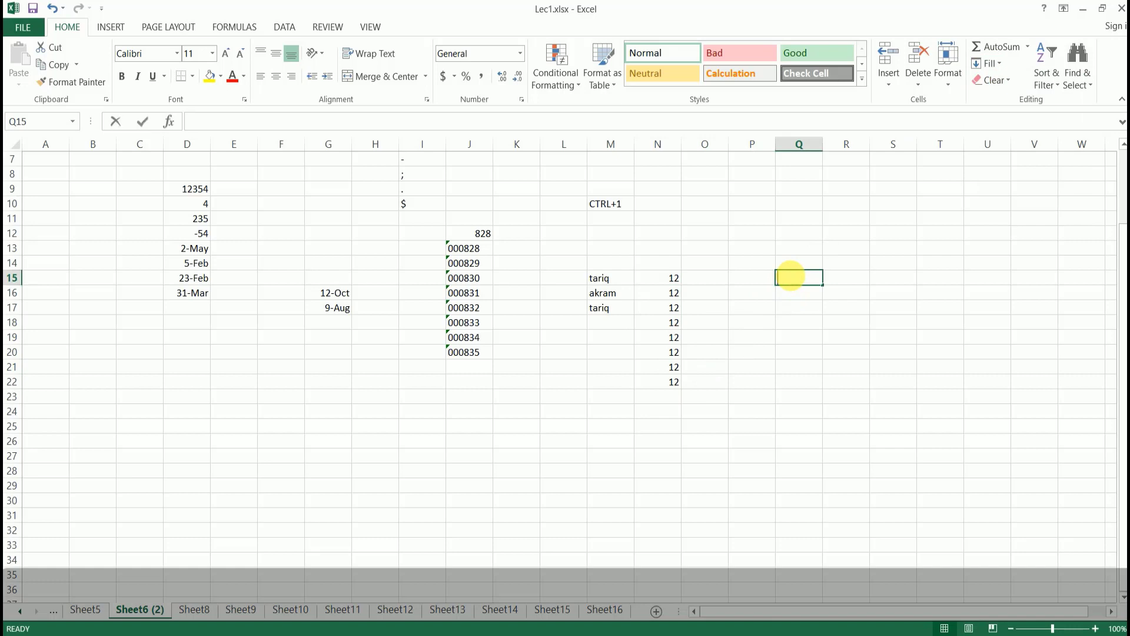
text(23)
key(Return)
drag(799, 279, 962, 275)
click(993, 63)
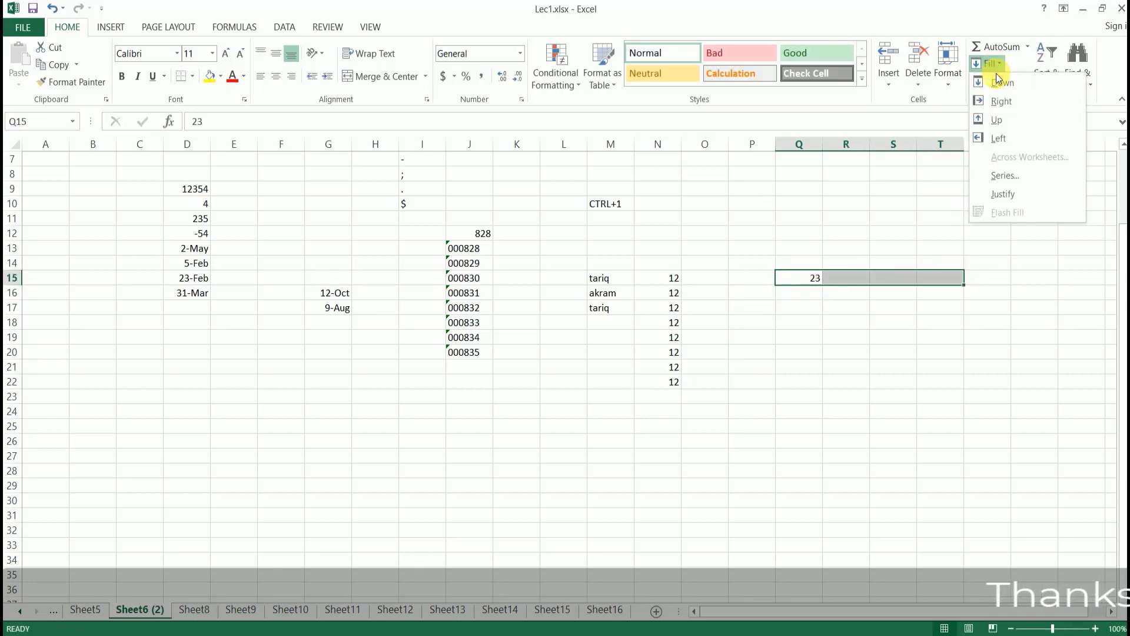
click(1001, 99)
click(831, 306)
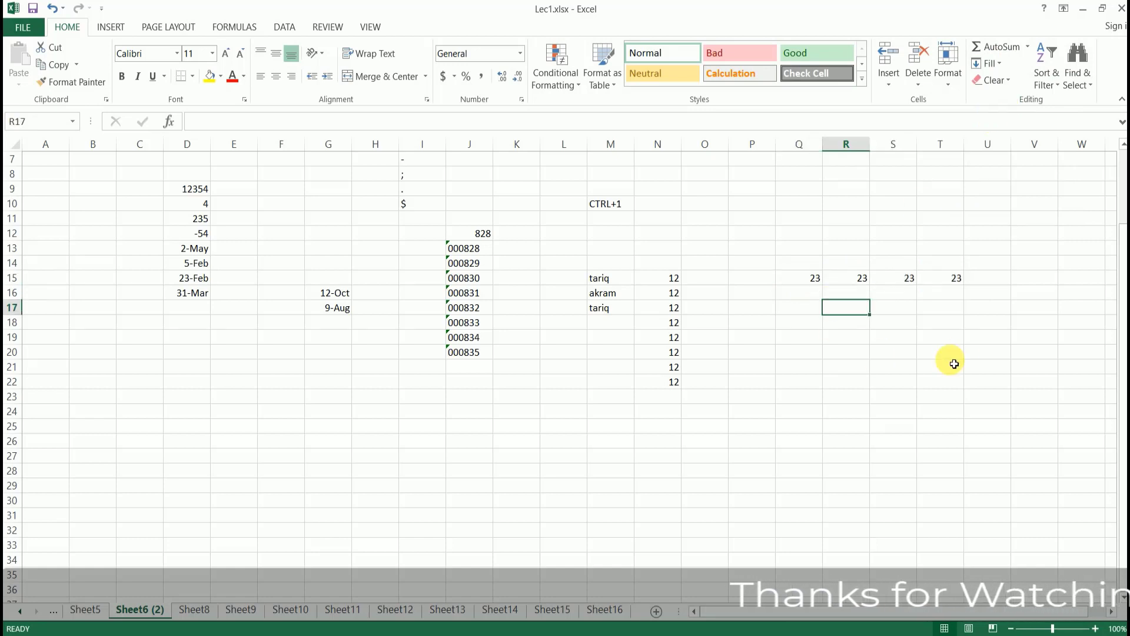
- Enter 34 in T18 and copy it back across to Q18 with the Fill Left command
click(959, 322)
text(w)
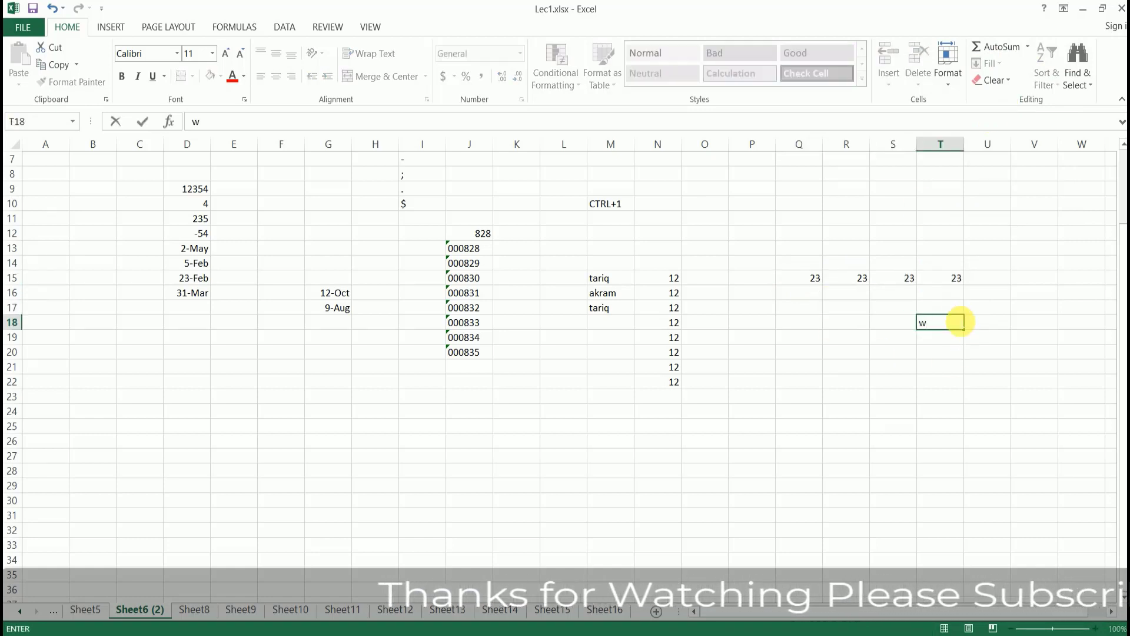
key(BackSpace)
text(34)
click(940, 355)
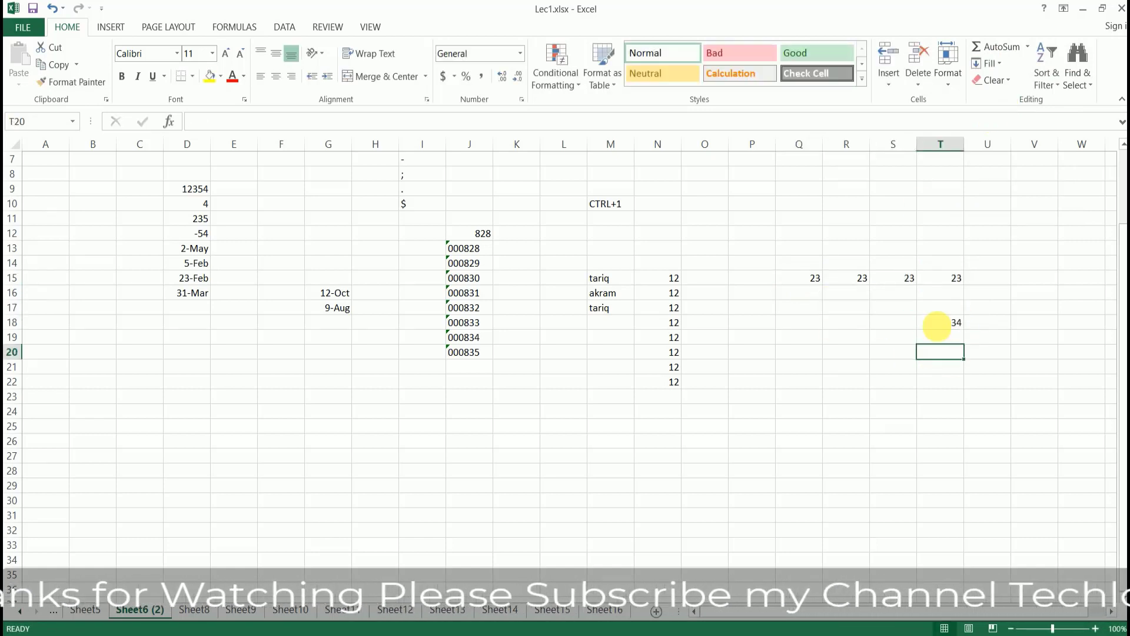
drag(941, 326, 813, 331)
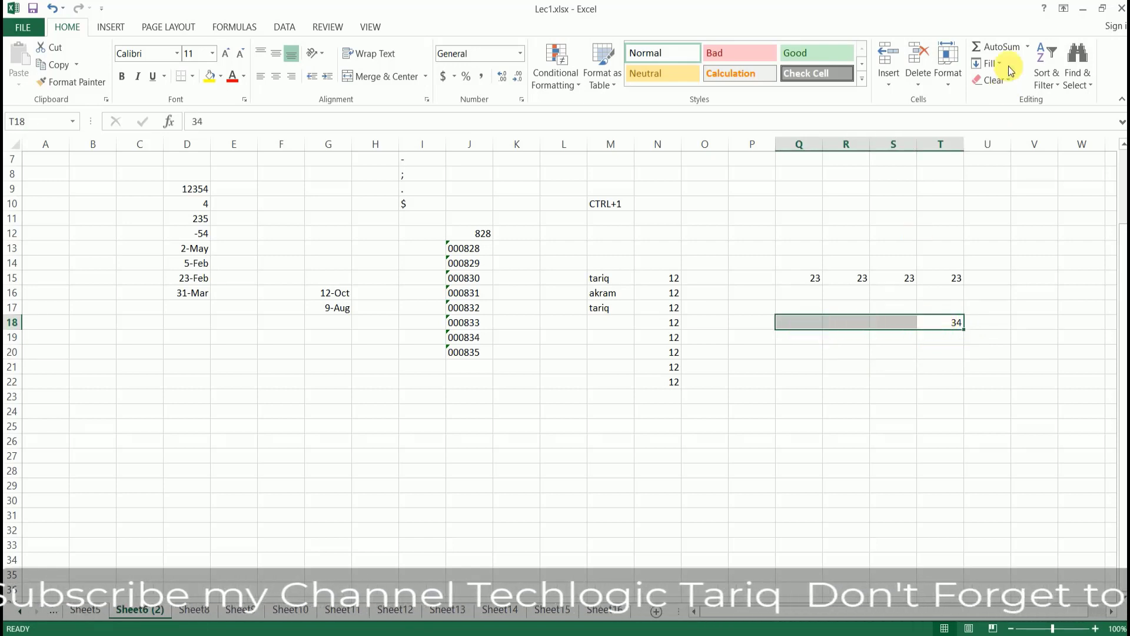
click(988, 63)
click(999, 139)
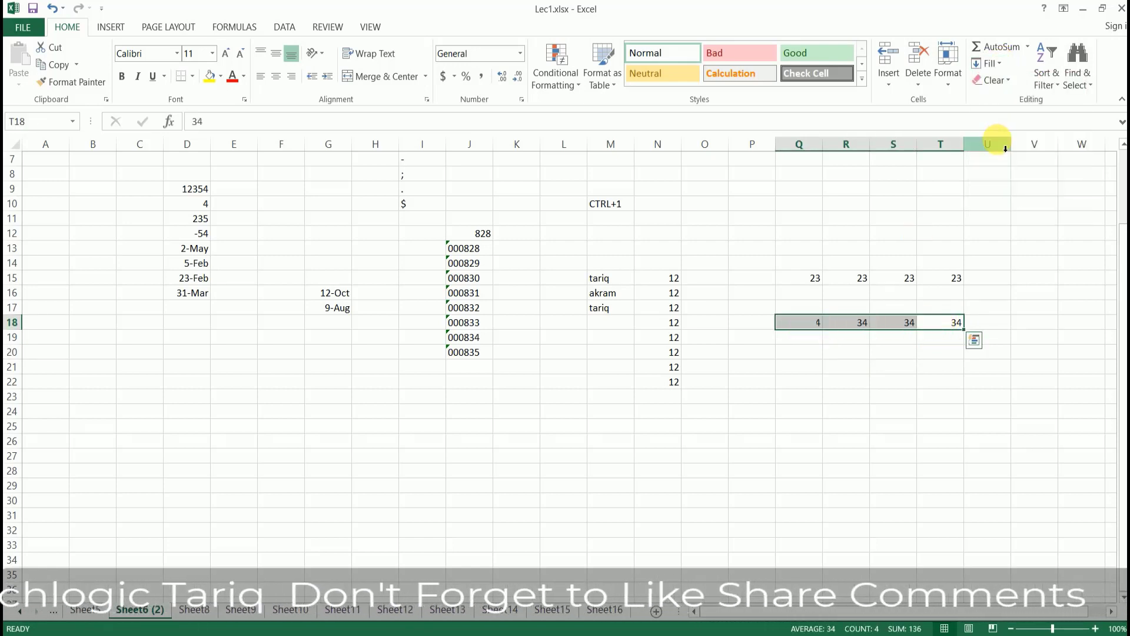
- Enter 23 in Q26 and copy it upward to Q21 with the Fill Up command
click(817, 452)
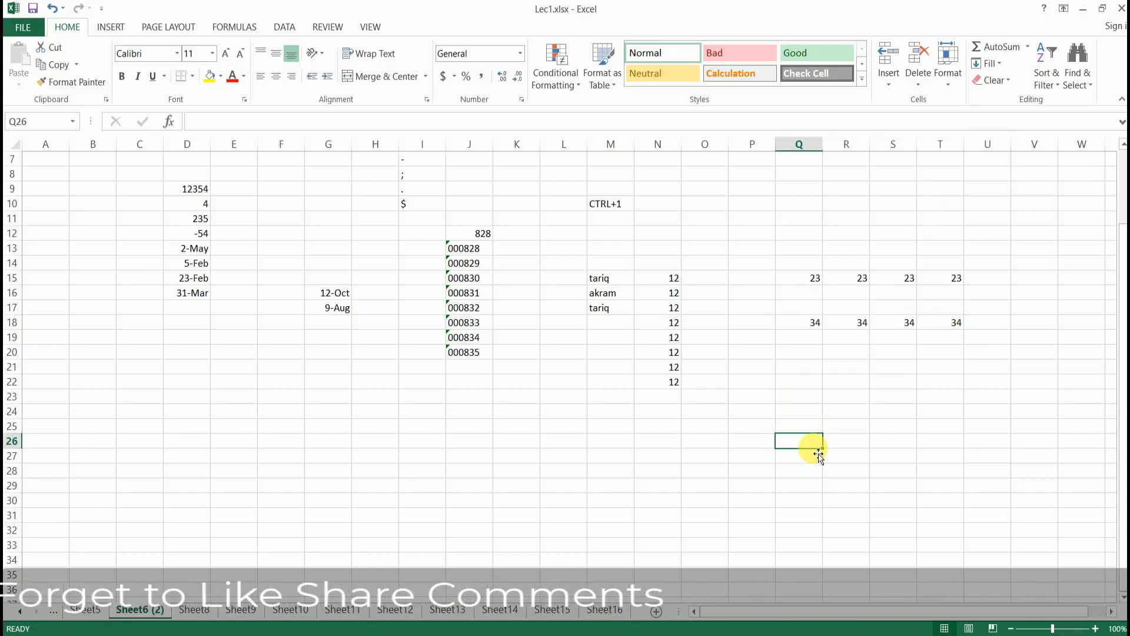
text(23)
key(Return)
drag(815, 443, 816, 365)
click(991, 61)
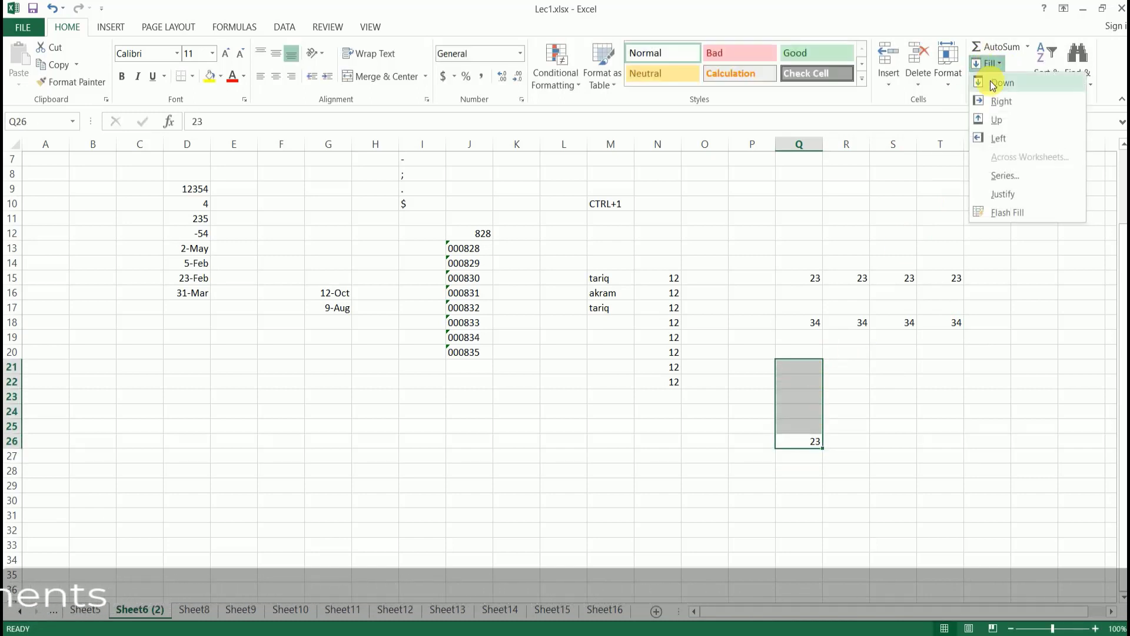
click(1001, 120)
click(872, 382)
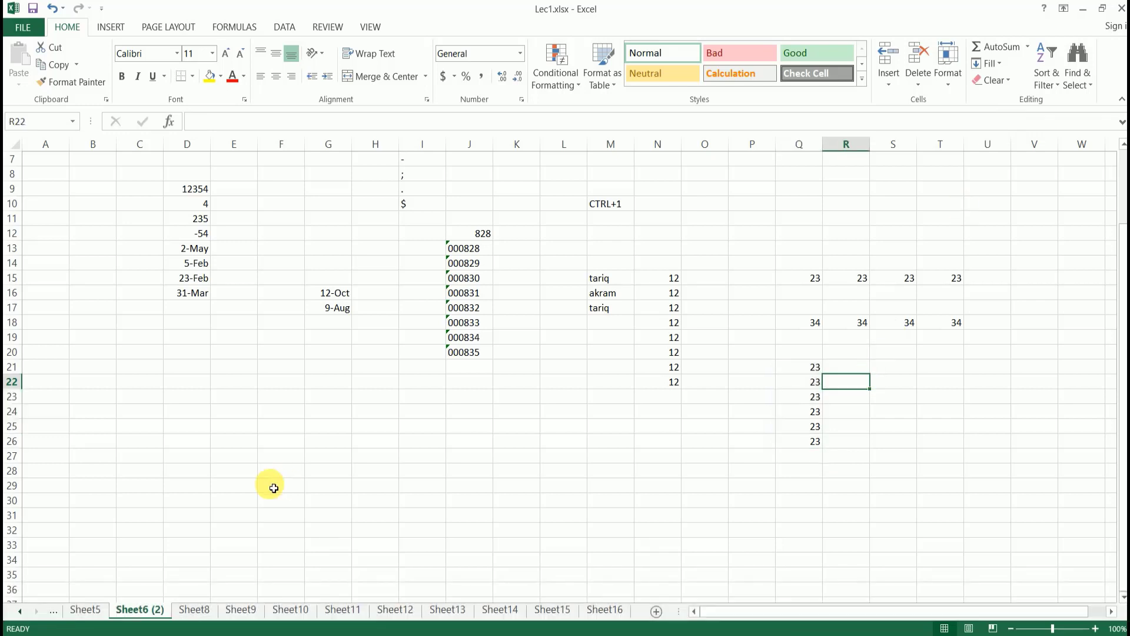
scroll(412, 395, down, 1)
click(307, 389)
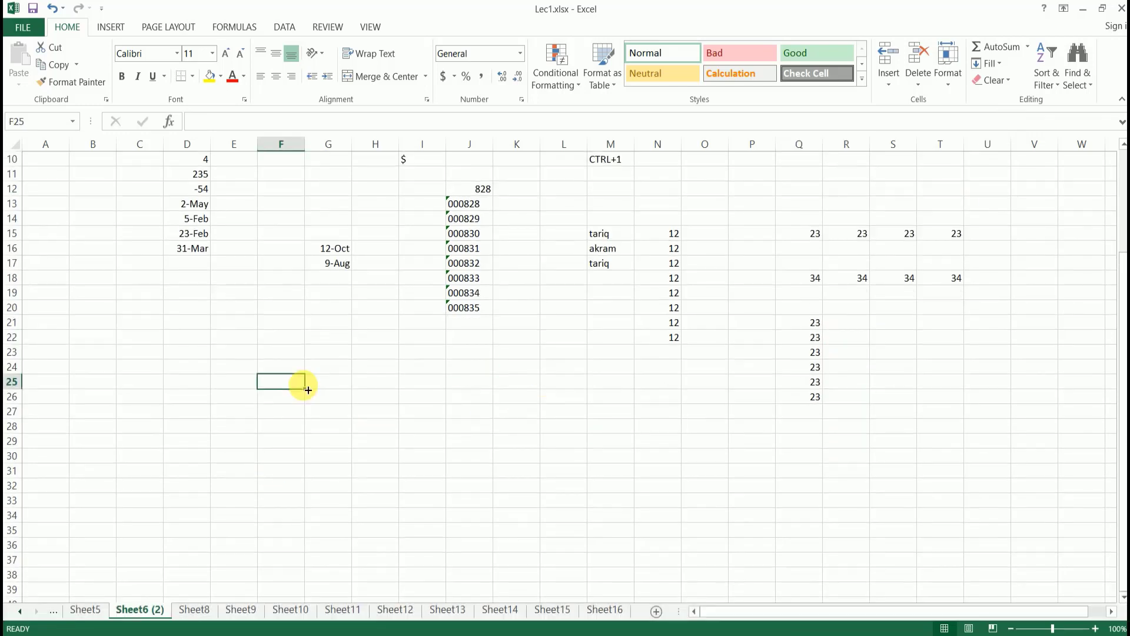
click(469, 365)
click(991, 62)
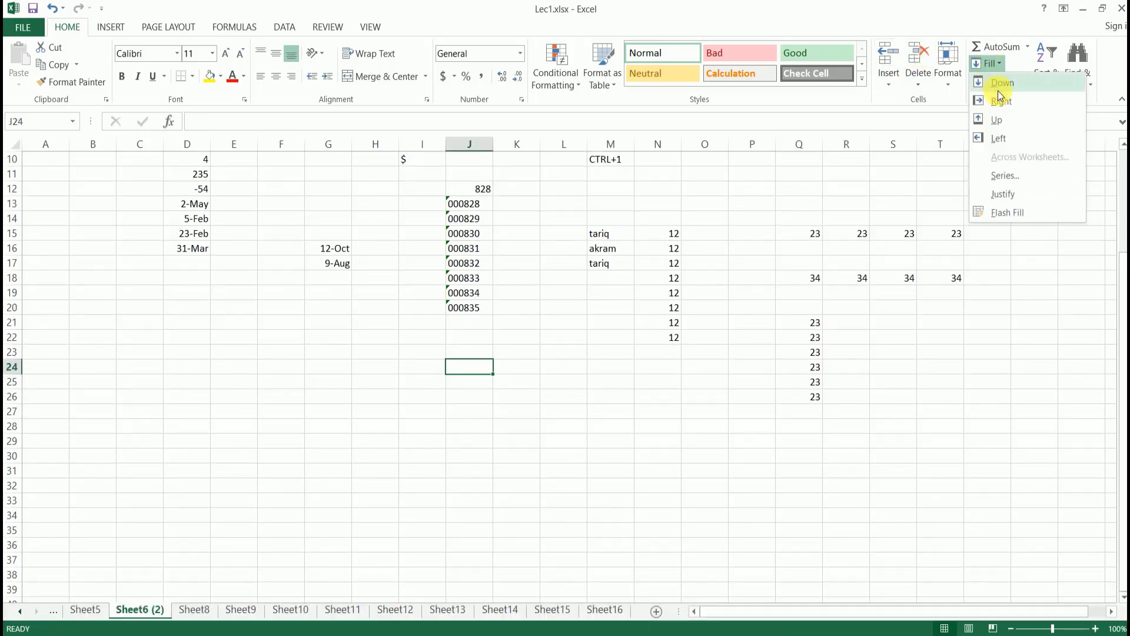
click(341, 345)
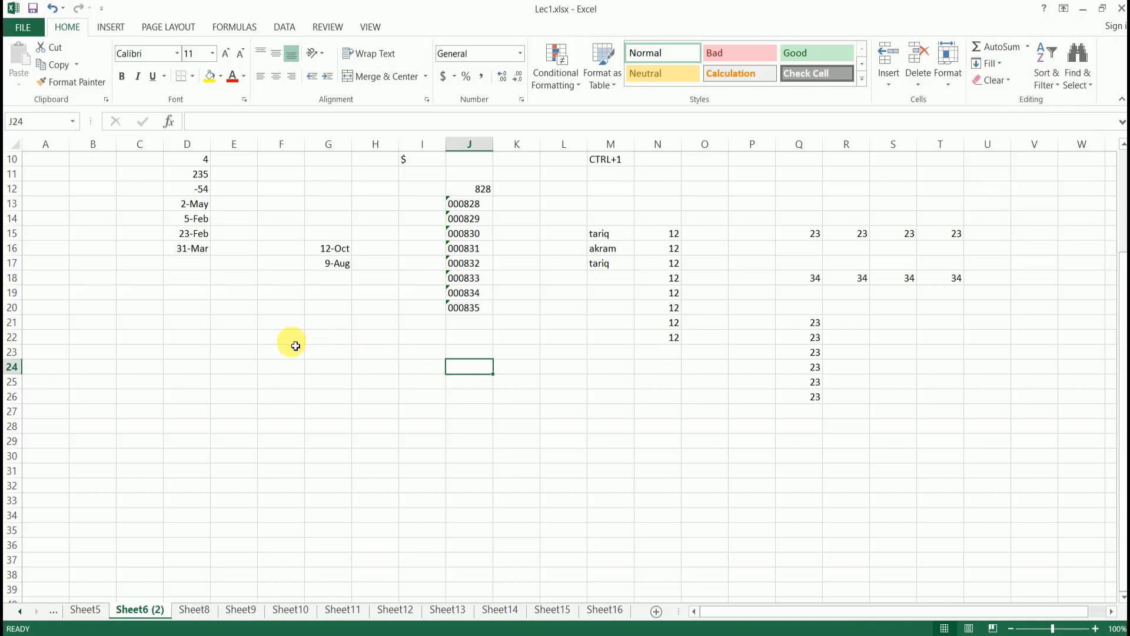
click(224, 308)
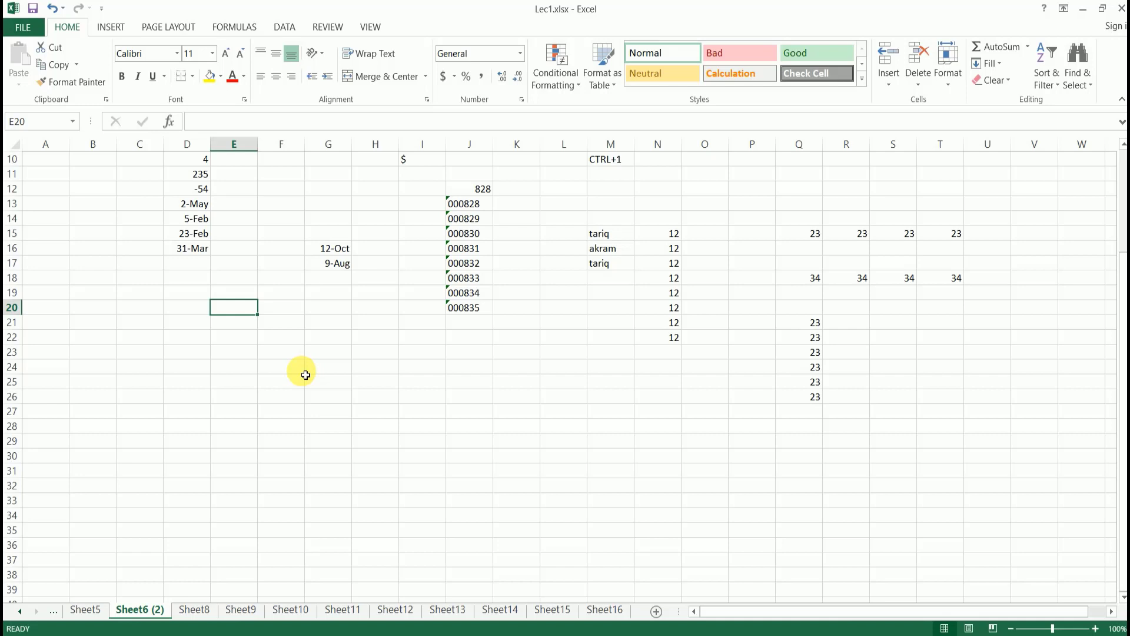
click(346, 340)
- Enter the number 1 in cell E21
click(238, 329)
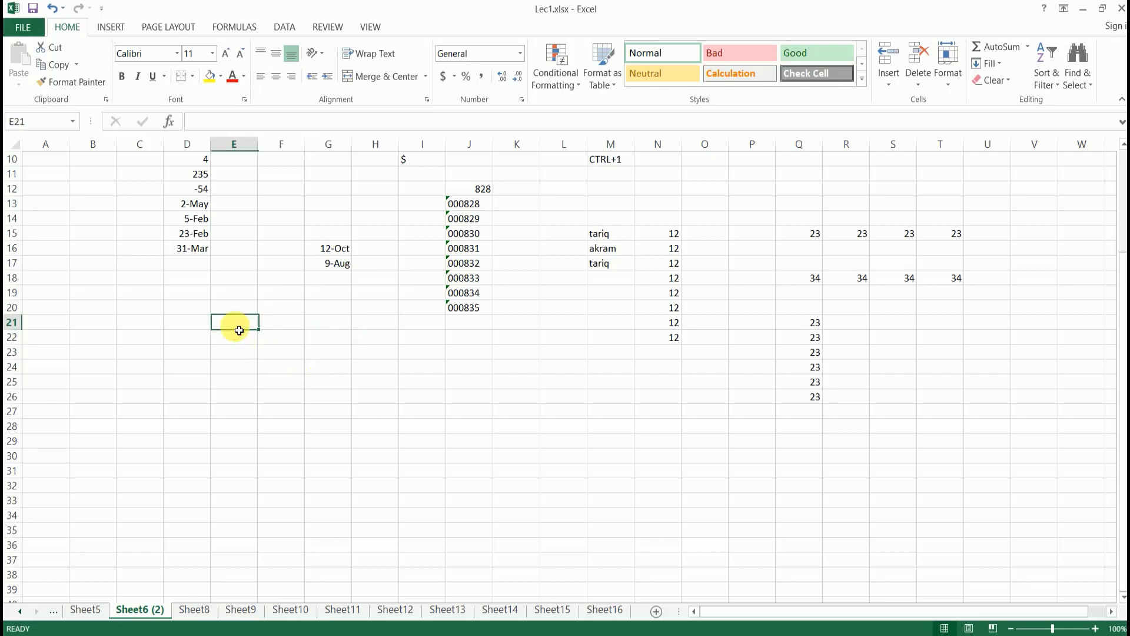
text(1)
key(Return)
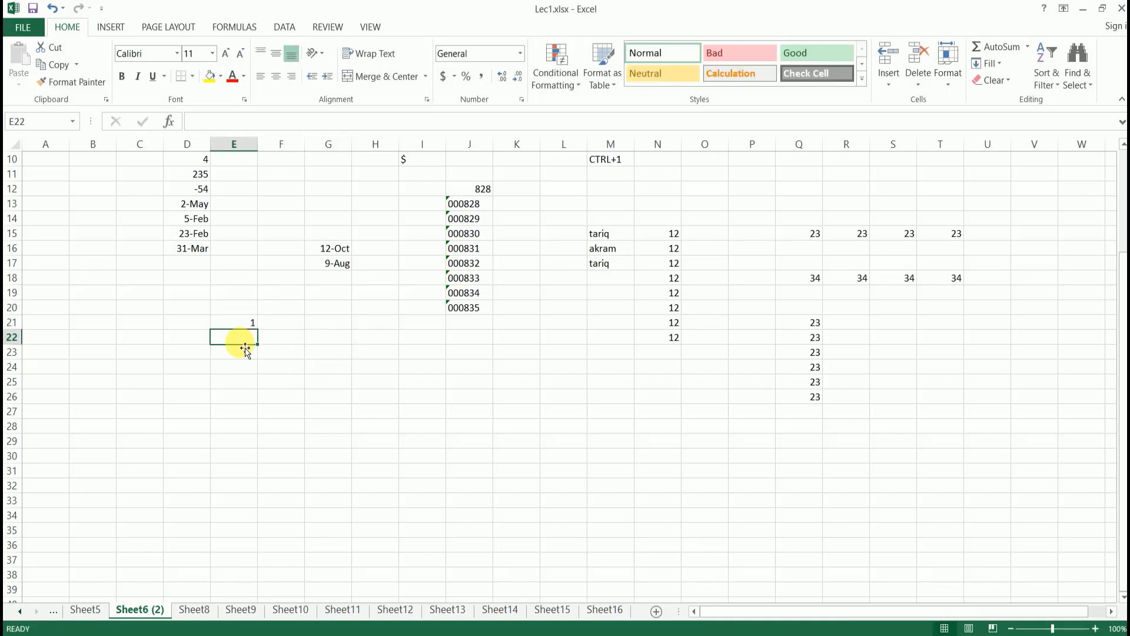
- Enter 2, 3, 4, 4 and 5 by hand in cells E22 to E26, below the 1
text(2)
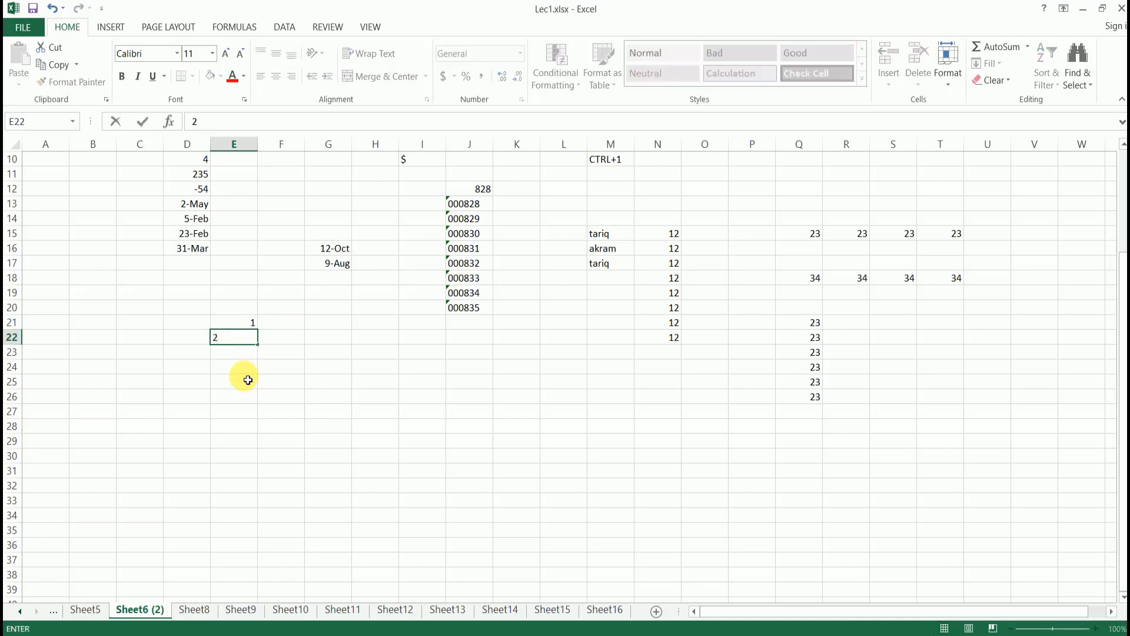
click(234, 351)
text(3)
key(Return)
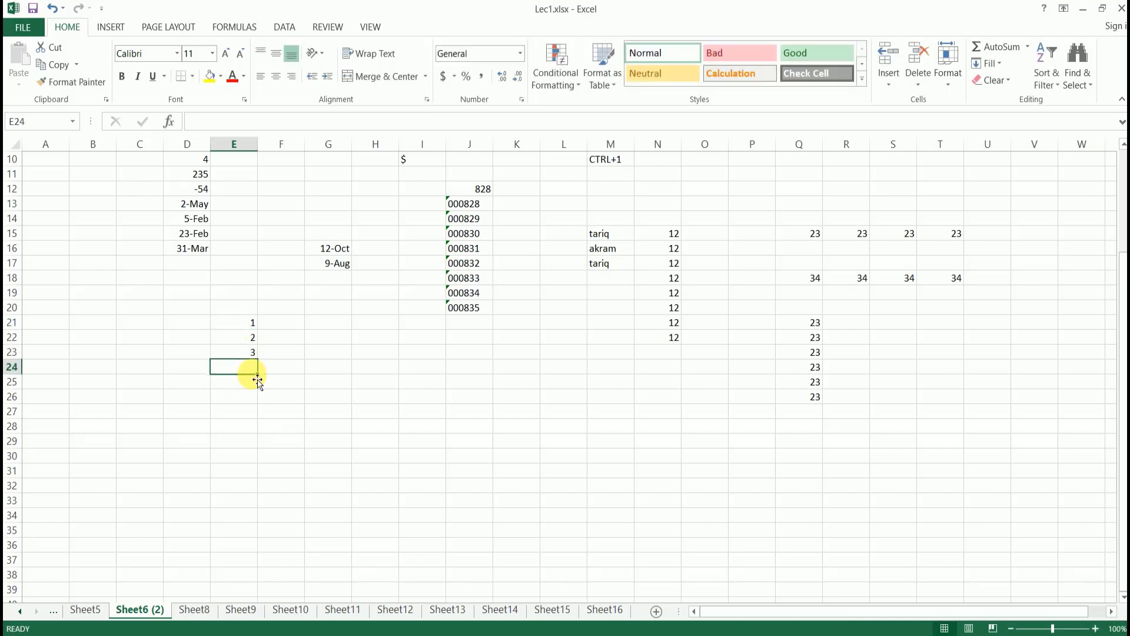
text(4)
key(Return)
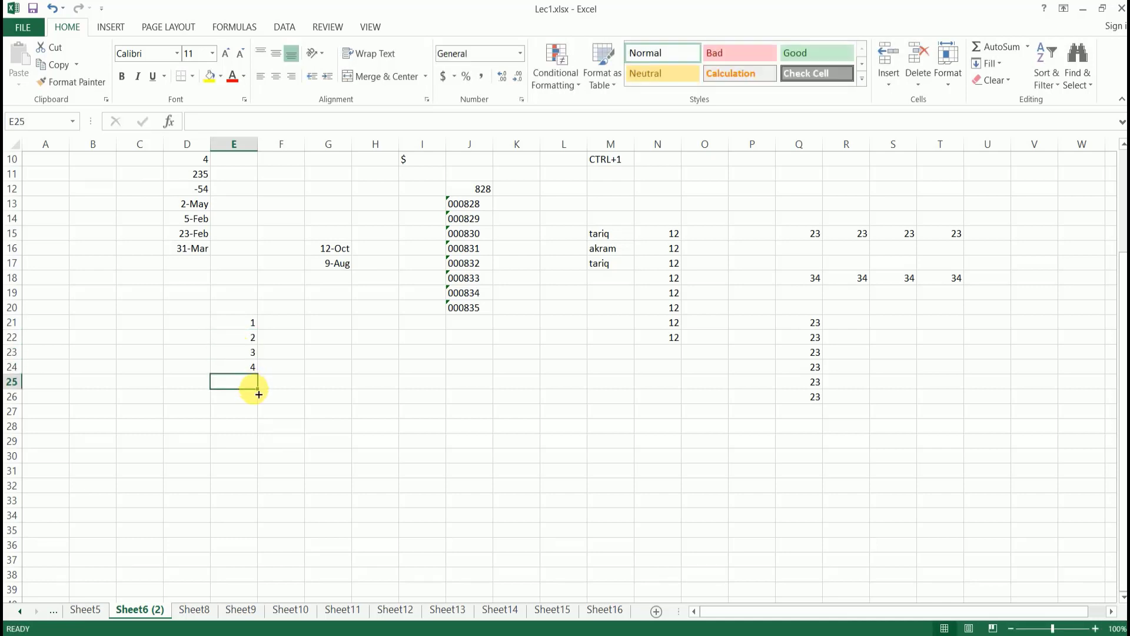
text(4)
key(Return)
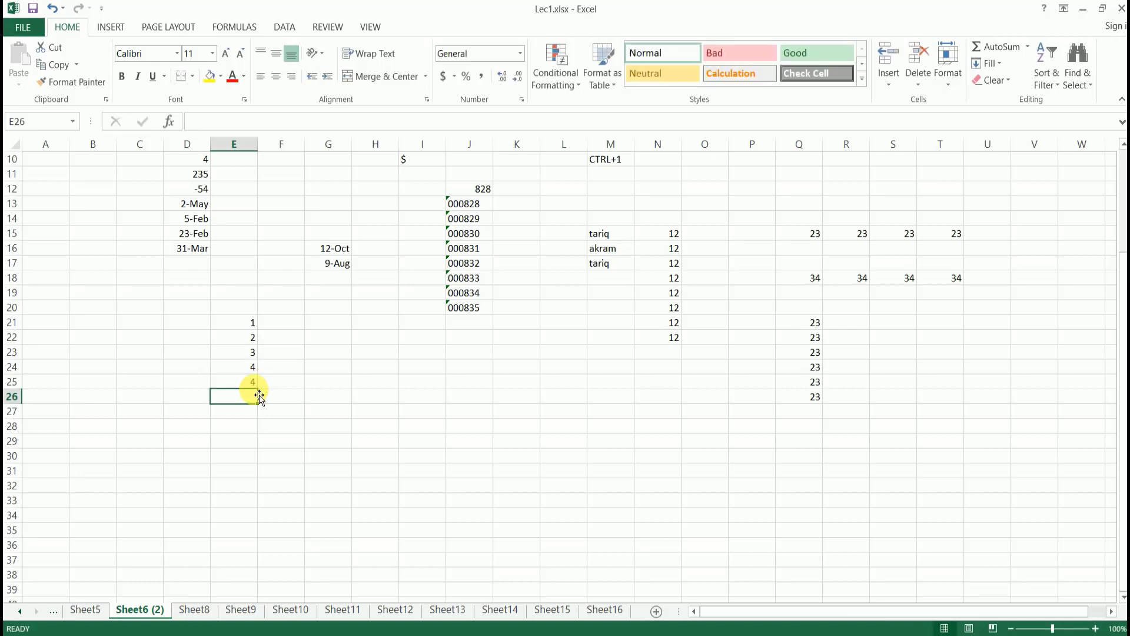
text(5)
click(277, 425)
- Clear the contents of E22 to E27, keeping only the 1 in E21
click(243, 380)
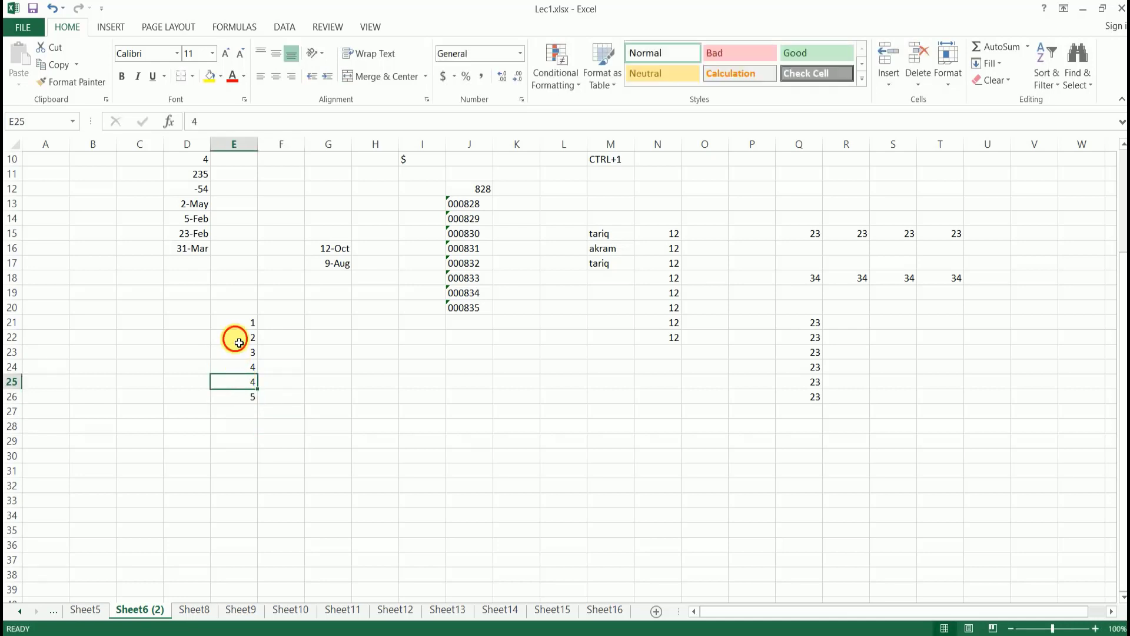
drag(239, 343, 242, 416)
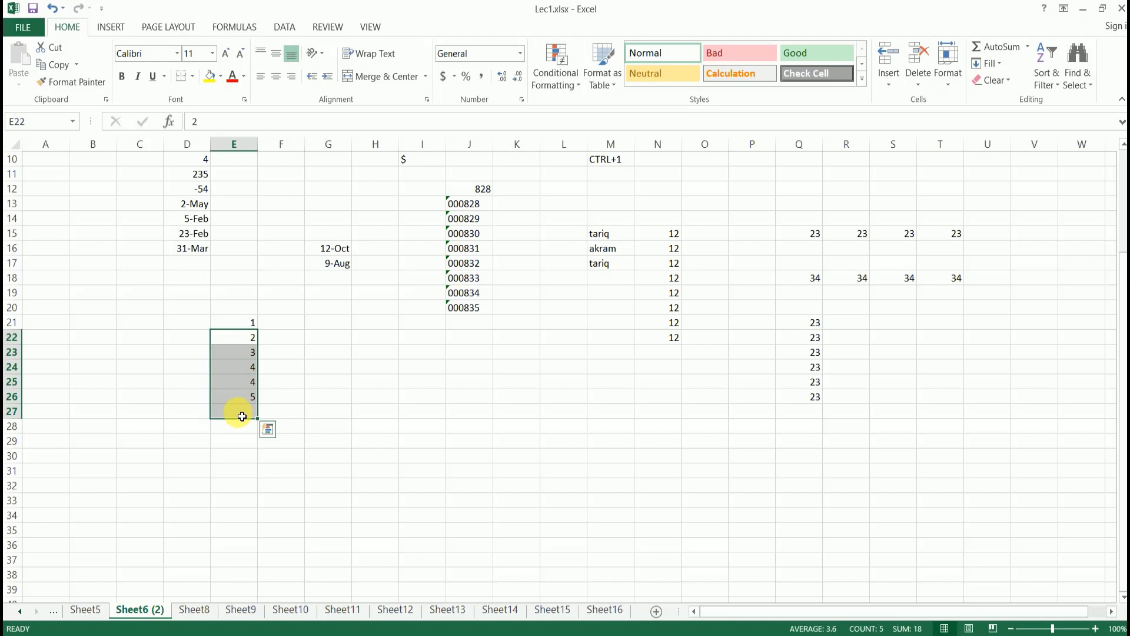
key(Delete)
- Fill E21 to E30 from the starting 1 using the Series command, in columns, type Linear, step value 1
click(246, 322)
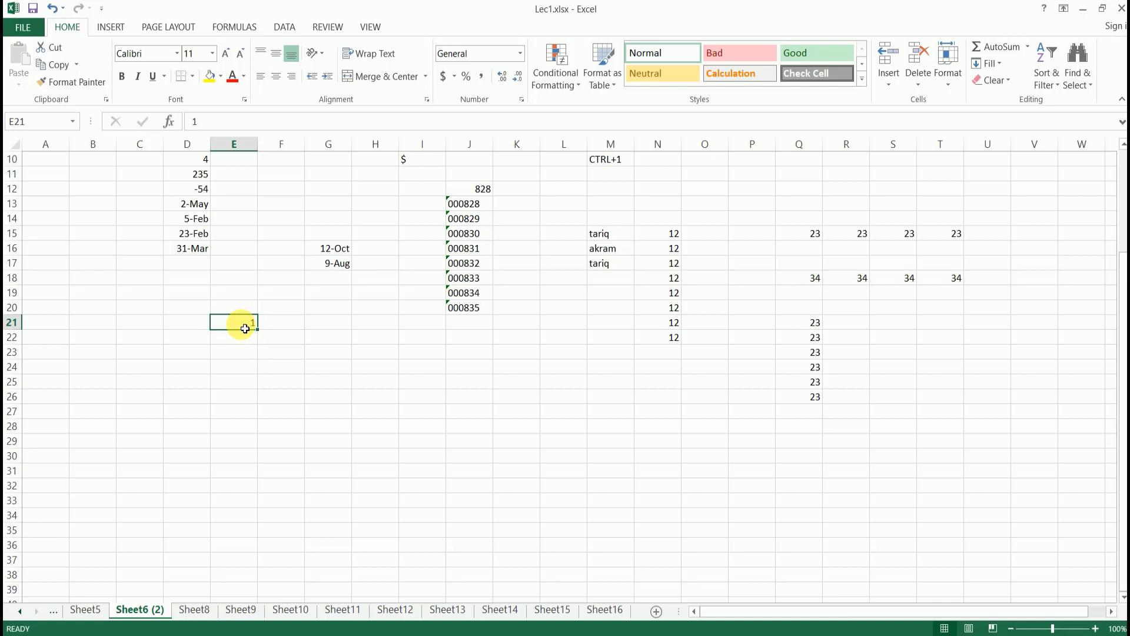
drag(245, 328, 242, 459)
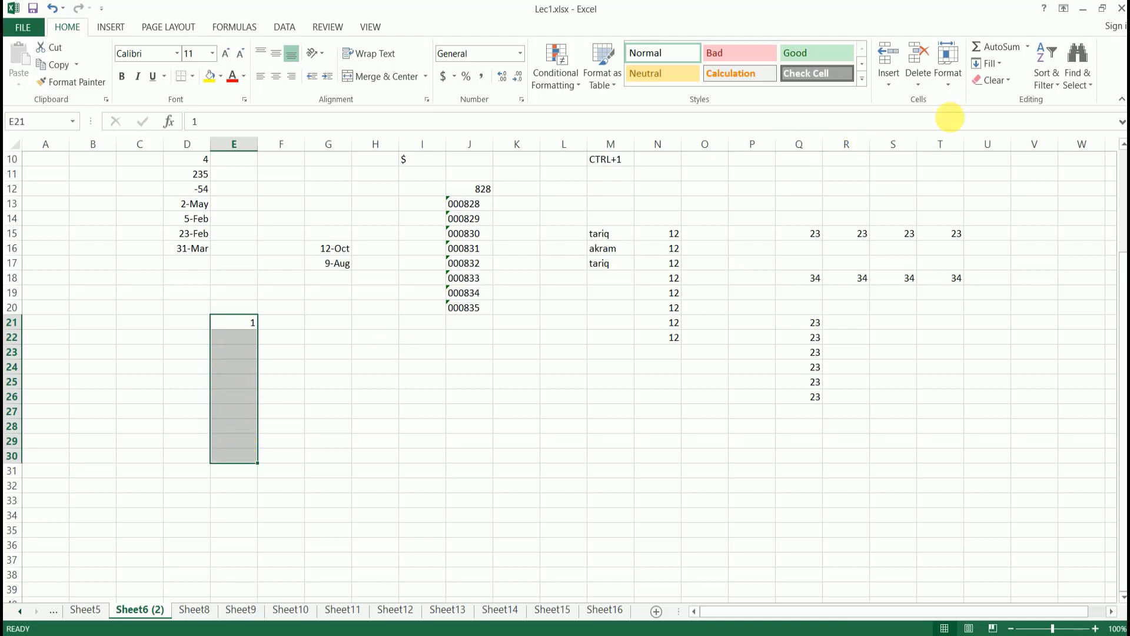
click(1002, 63)
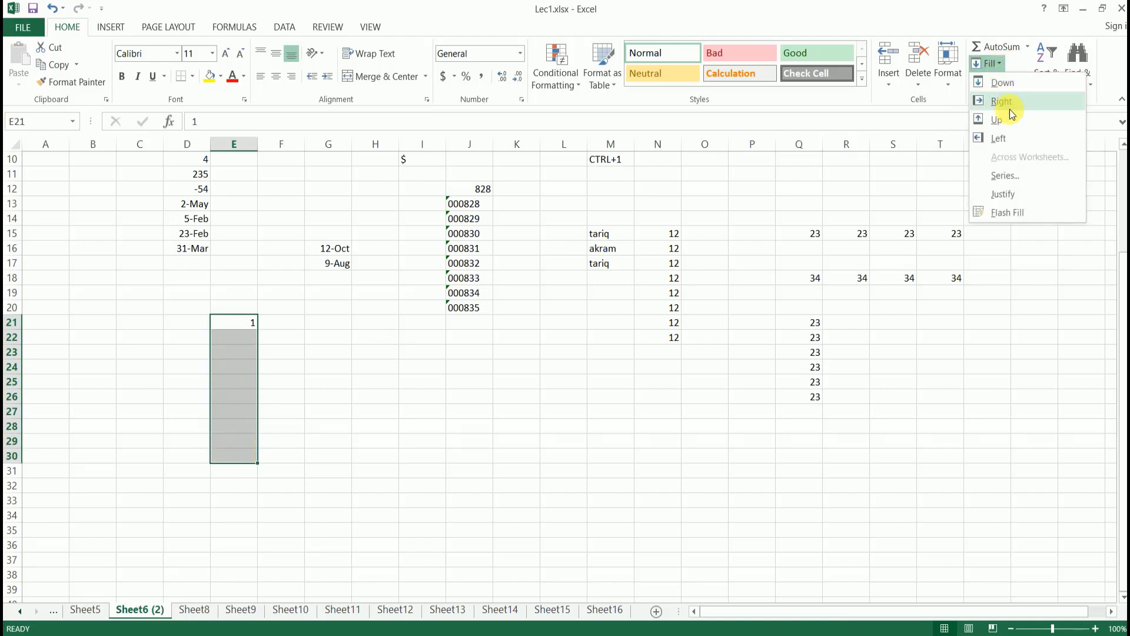
click(1015, 180)
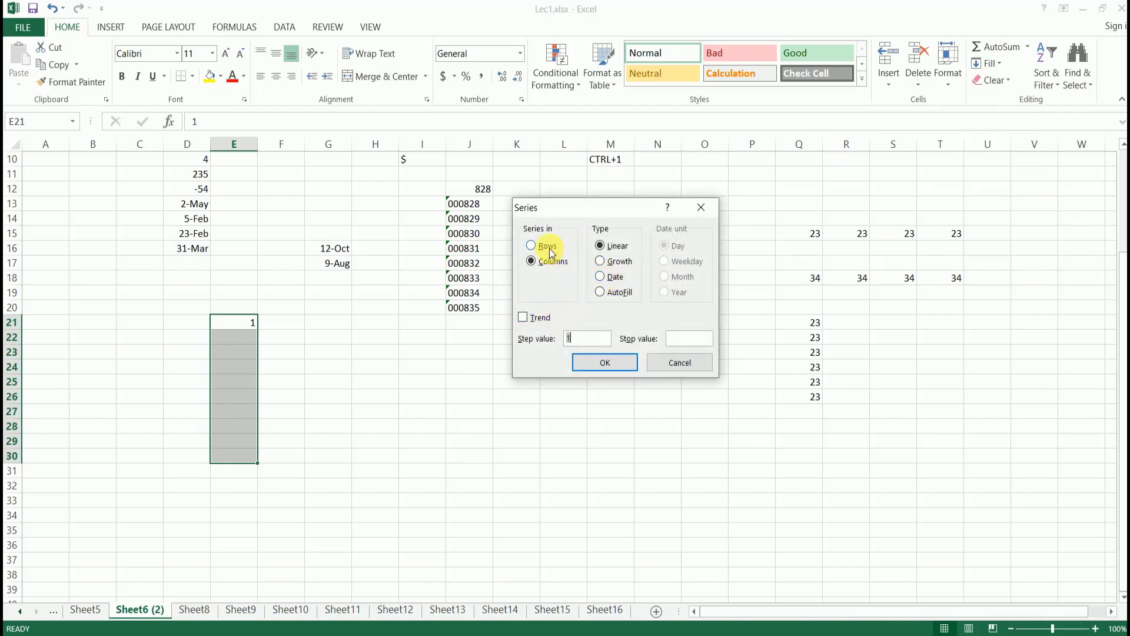
click(604, 362)
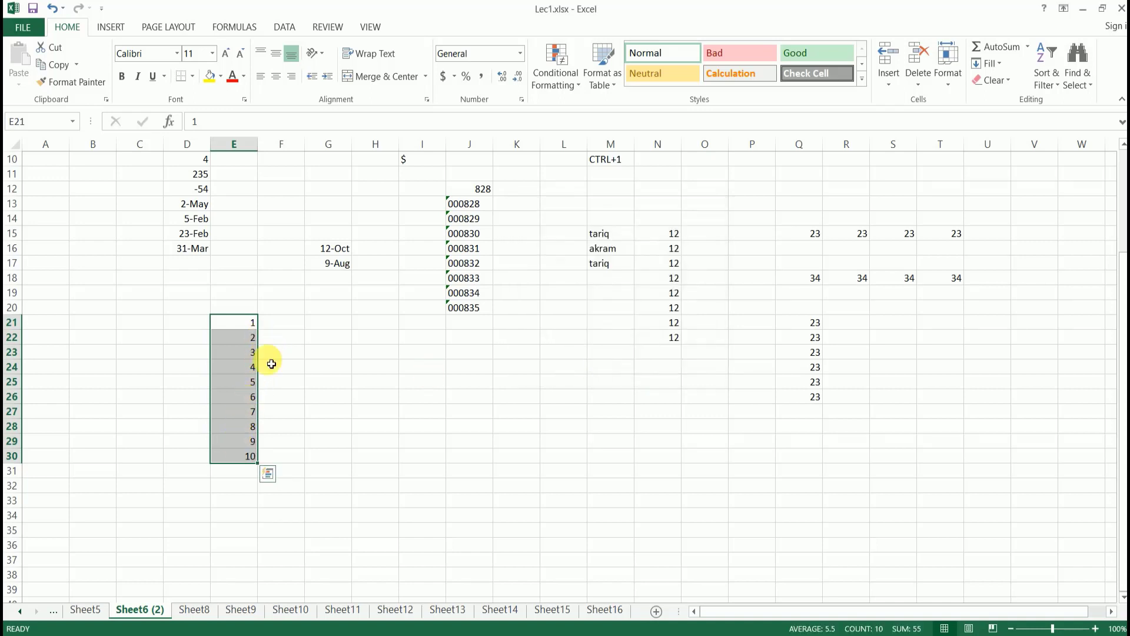
click(368, 353)
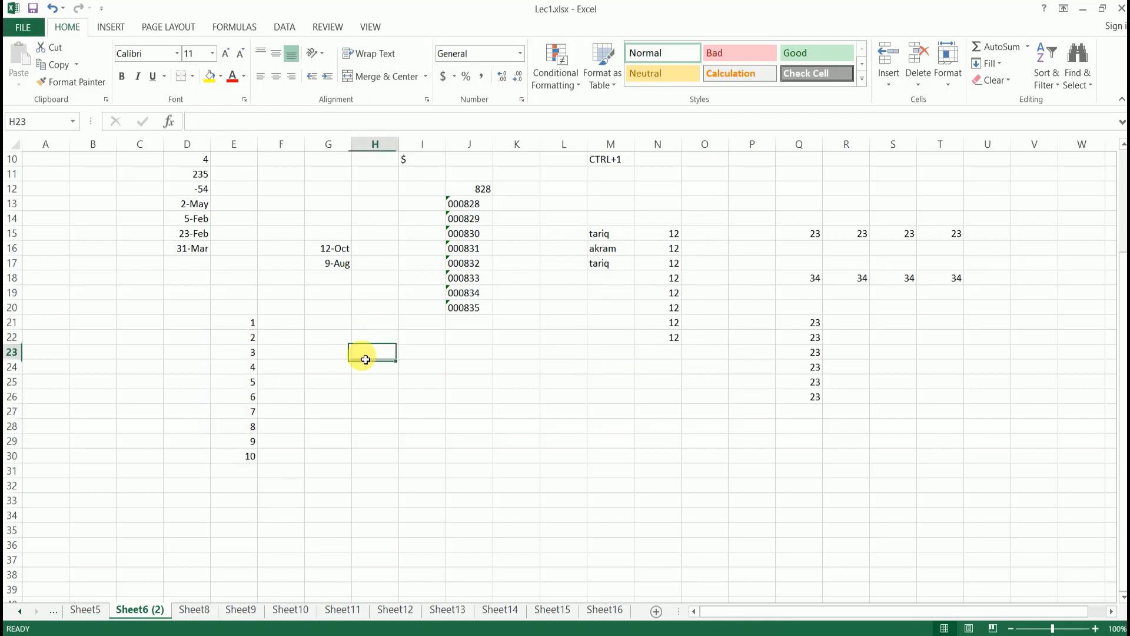
- Enter the number 12 in cell H22
click(394, 338)
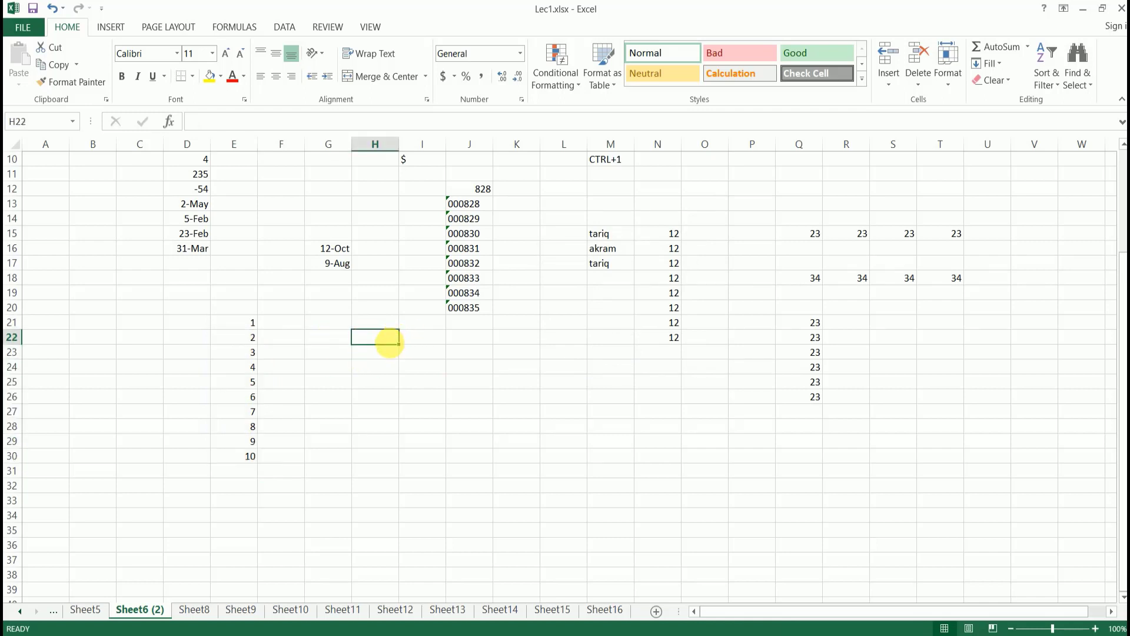
text(12)
key(Return)
click(378, 339)
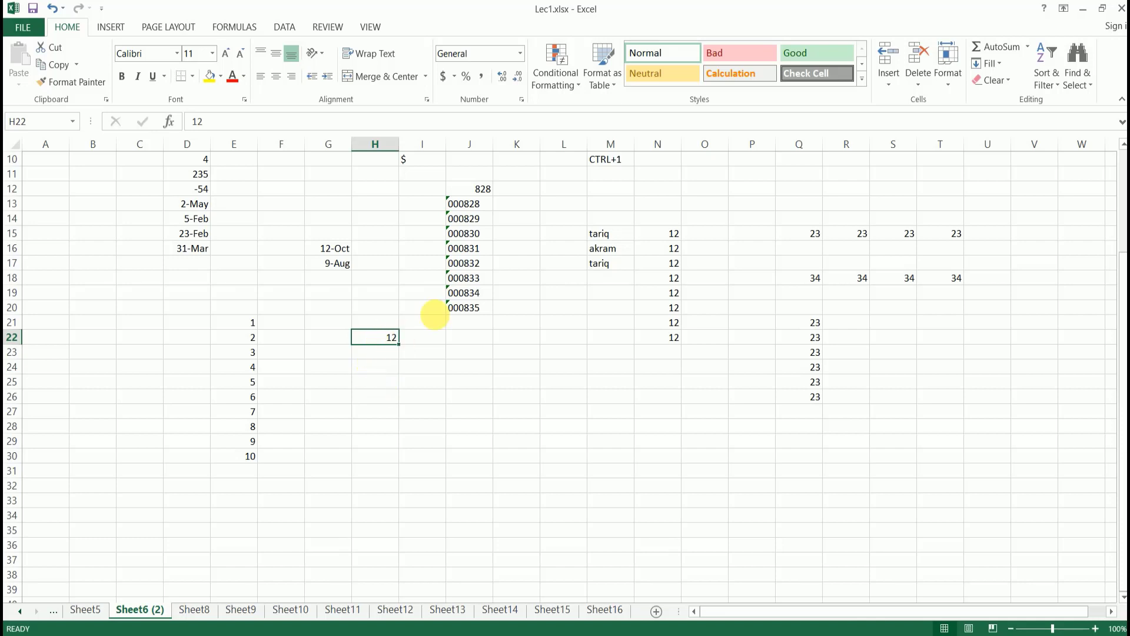
- Fill H22 to L22 from the starting 12 using the Series command, in rows, type Linear, step value 1
mouse_move(383, 343)
mouse_down()
mouse_move(379, 334)
mouse_move(399, 351)
mouse_move(585, 335)
mouse_up()
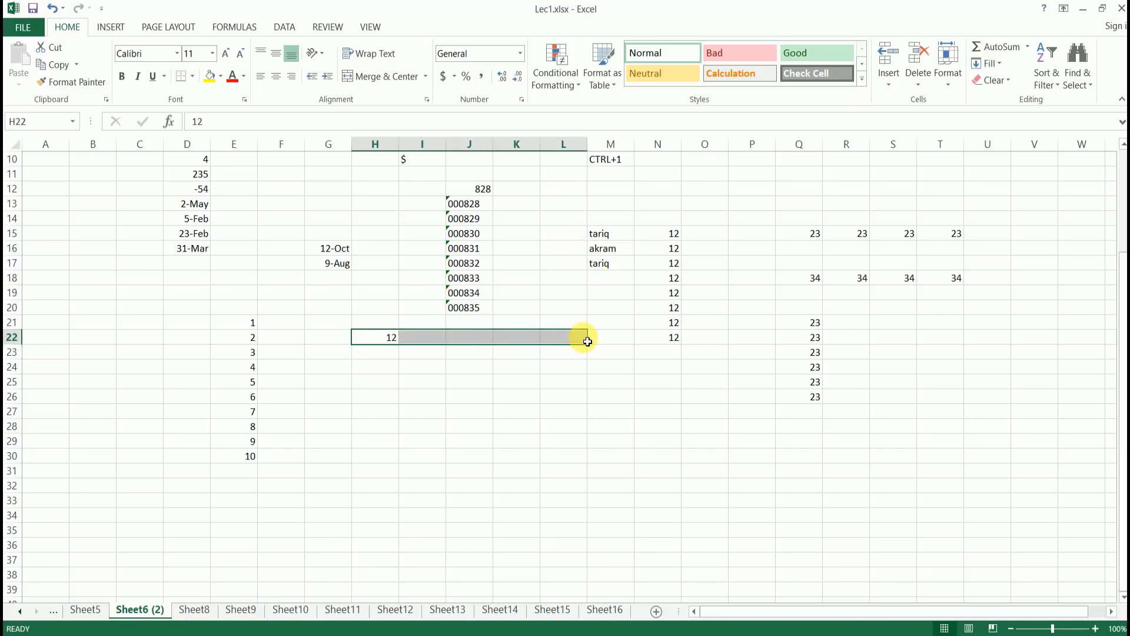
click(1001, 63)
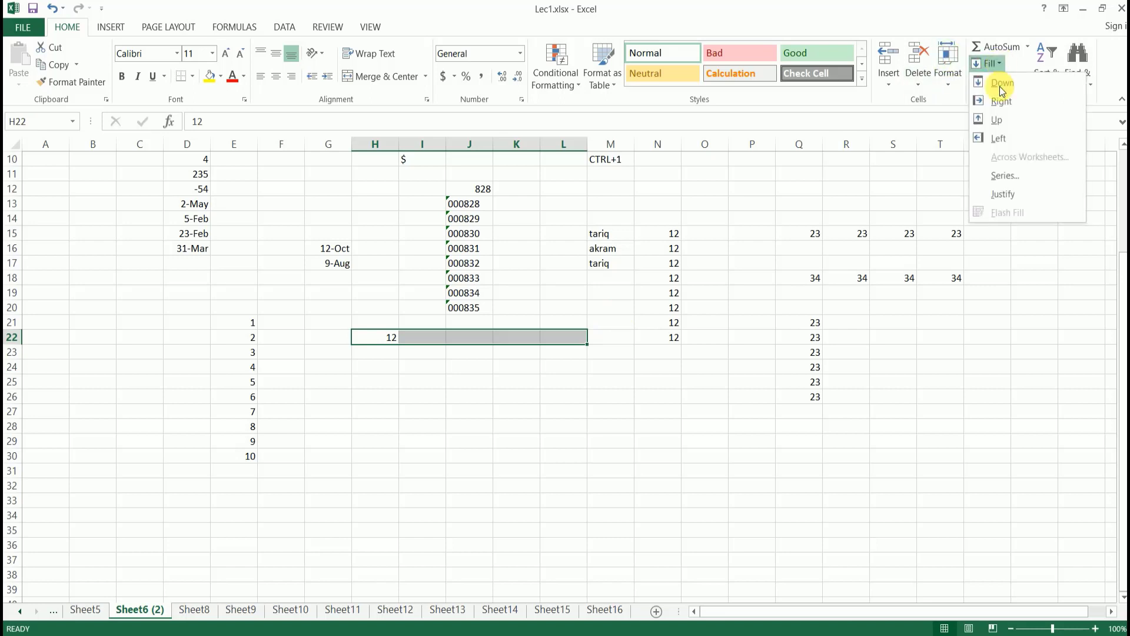
click(1001, 176)
drag(573, 202, 687, 182)
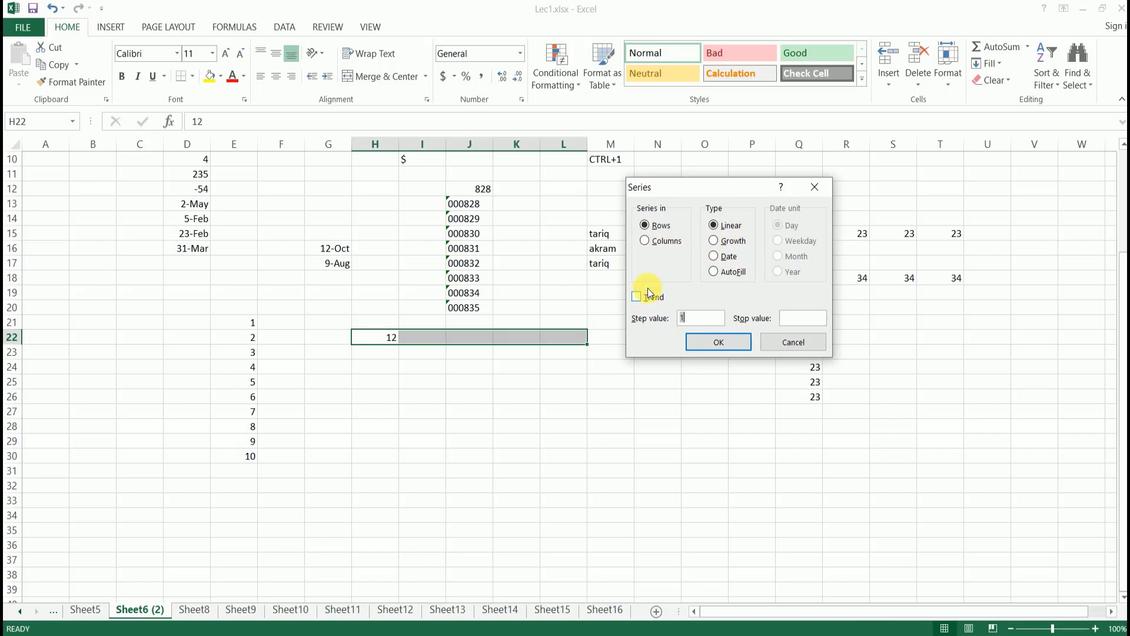
click(727, 339)
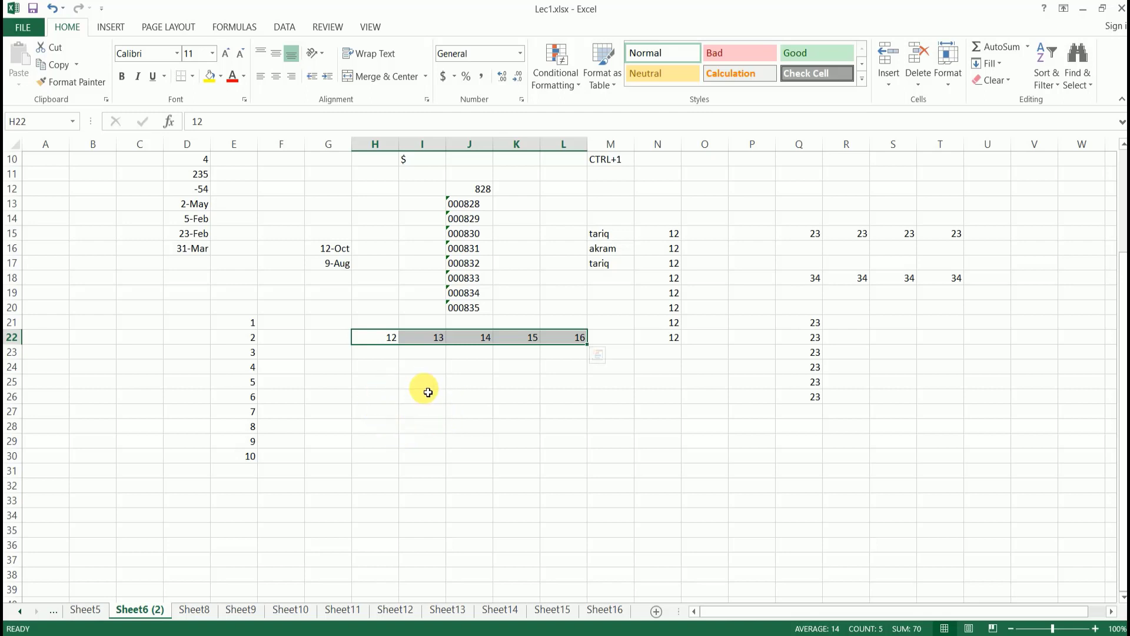
click(424, 383)
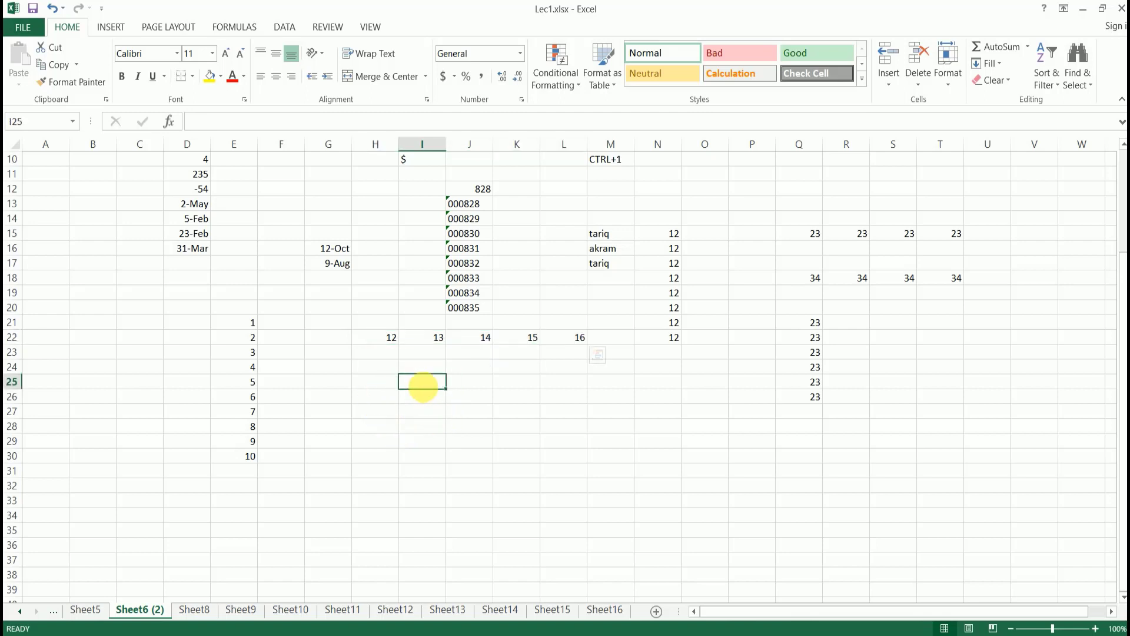
- Enter the number 45 in cell J25
click(489, 389)
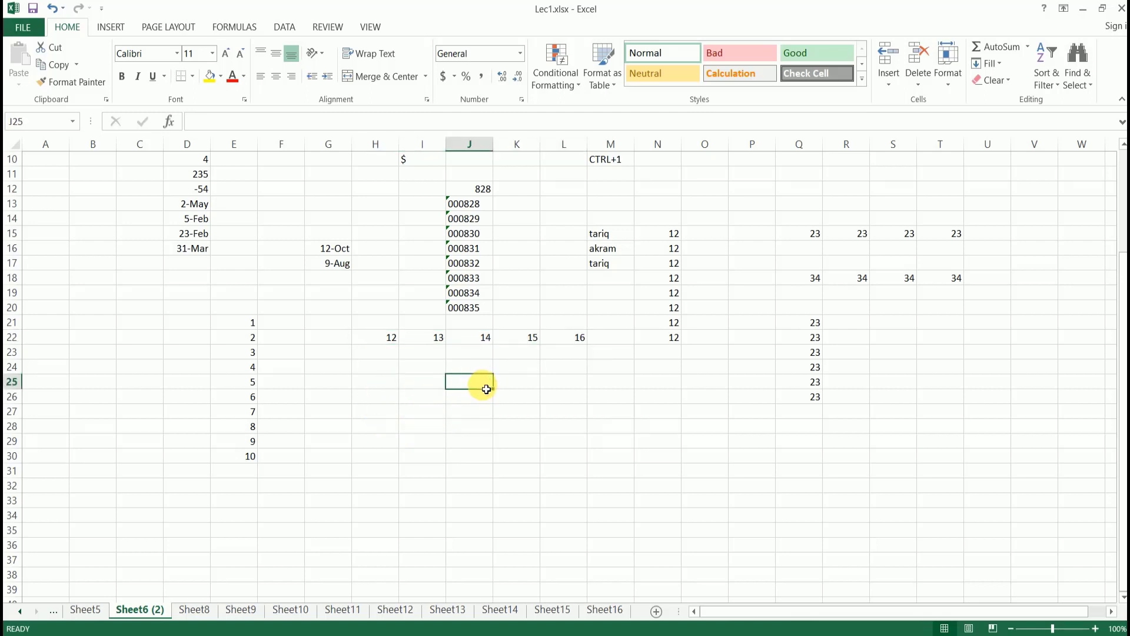
text(45)
key(Return)
key(Return)
click(479, 384)
- Apply a Linear series in columns with step value 1 to the range J25 to L28
drag(482, 394, 552, 431)
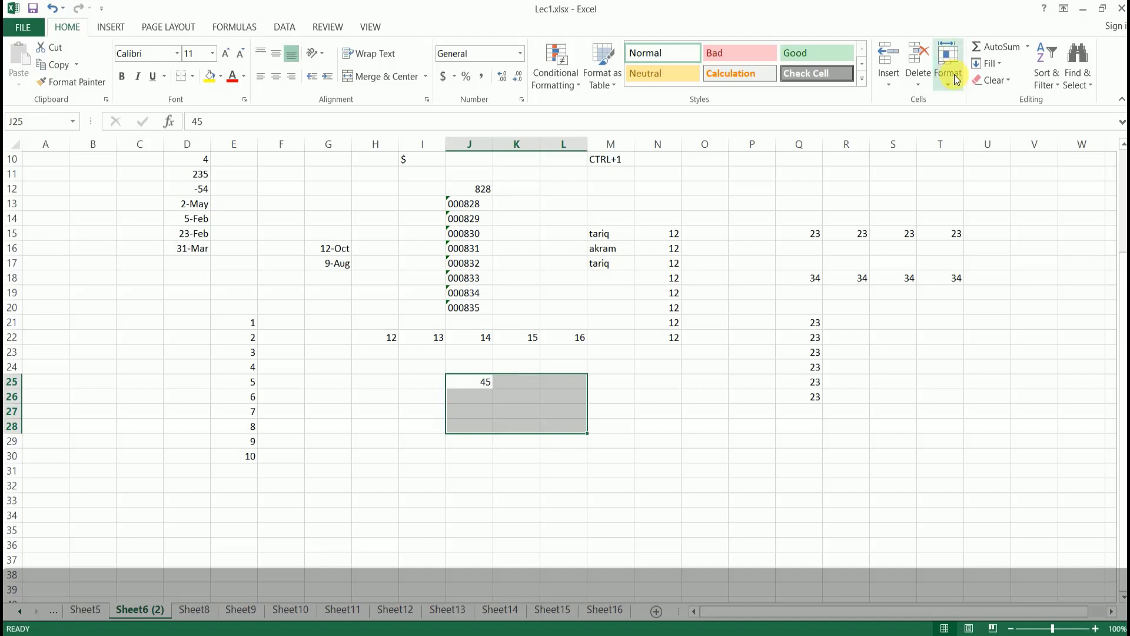
click(995, 64)
click(1012, 172)
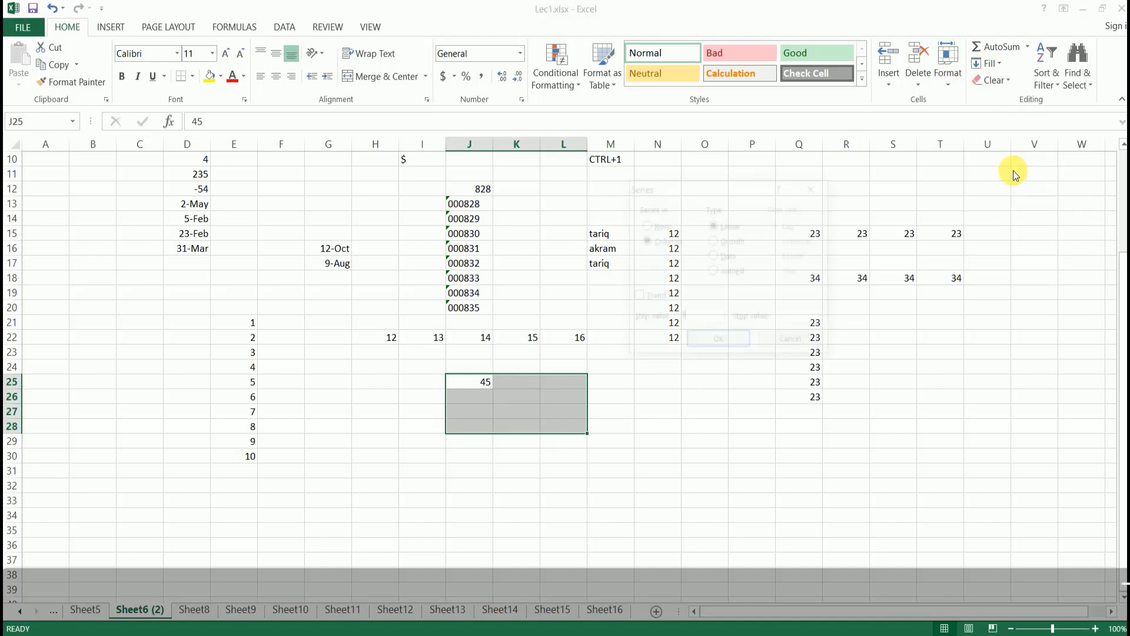
click(731, 347)
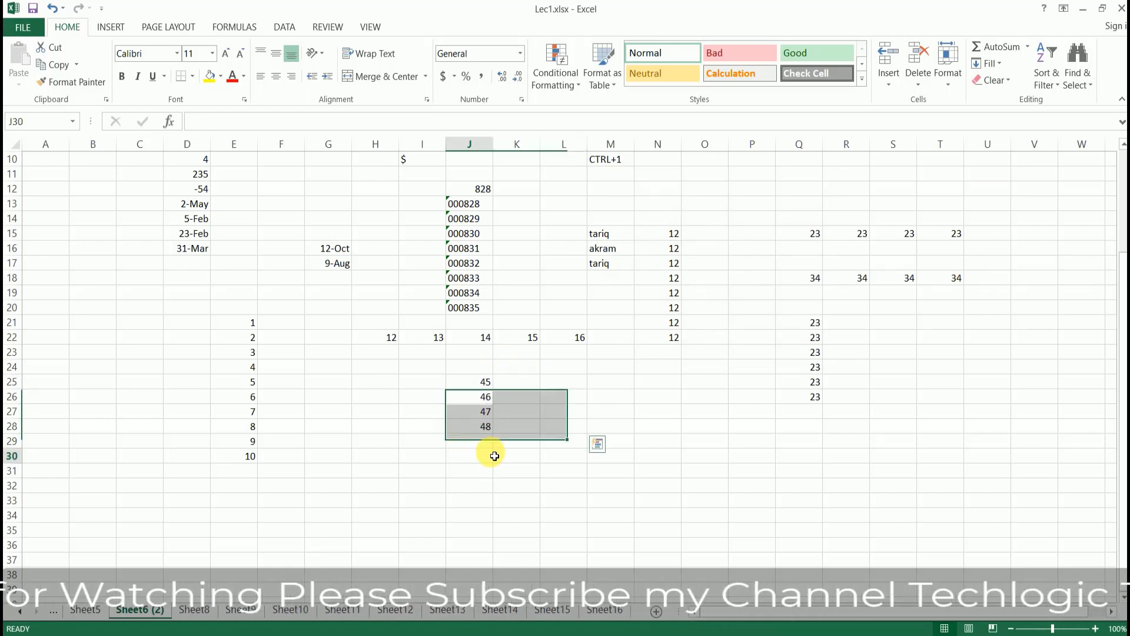
click(492, 449)
- Look at the Series settings for the filled numbers in column J, starting at J25
drag(473, 382, 487, 436)
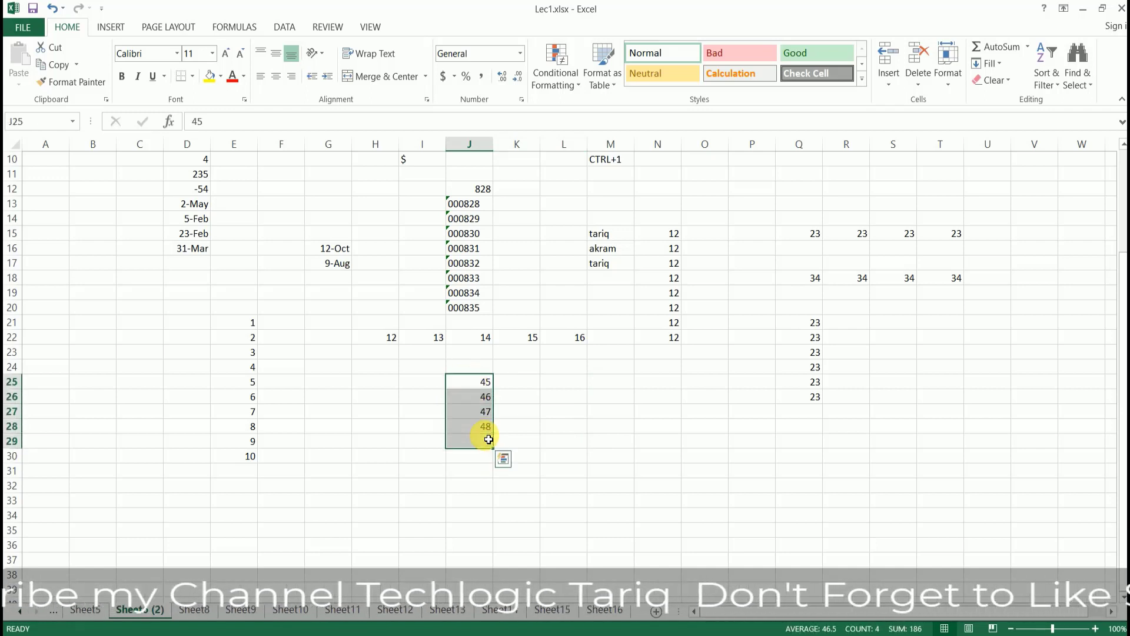
click(992, 63)
click(992, 170)
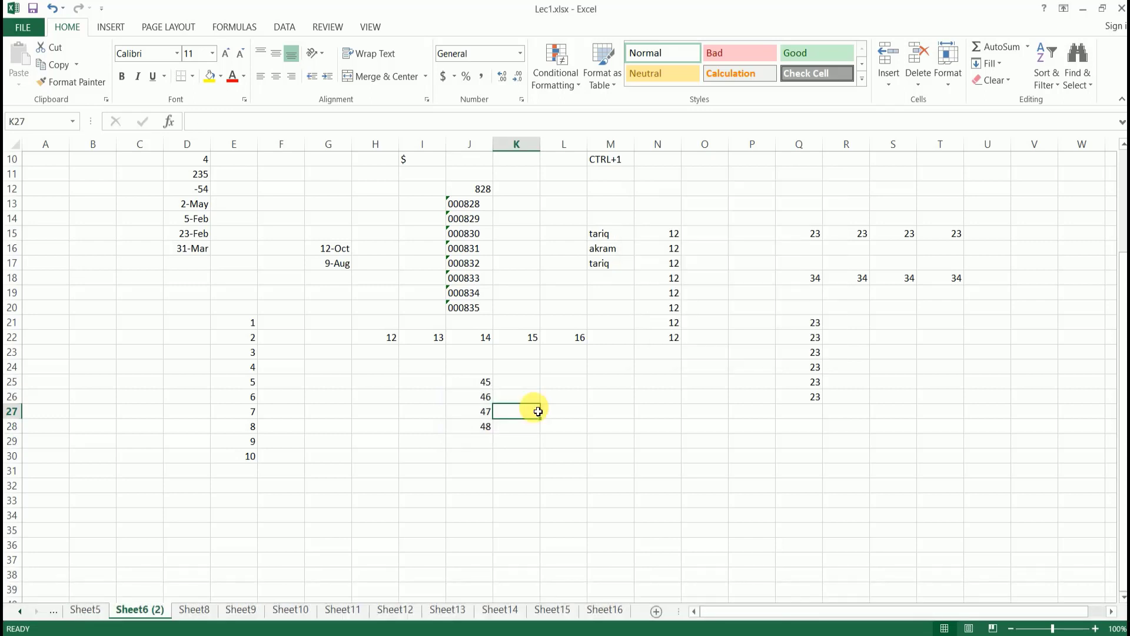
- Enter the number 5 in cell L25
click(571, 383)
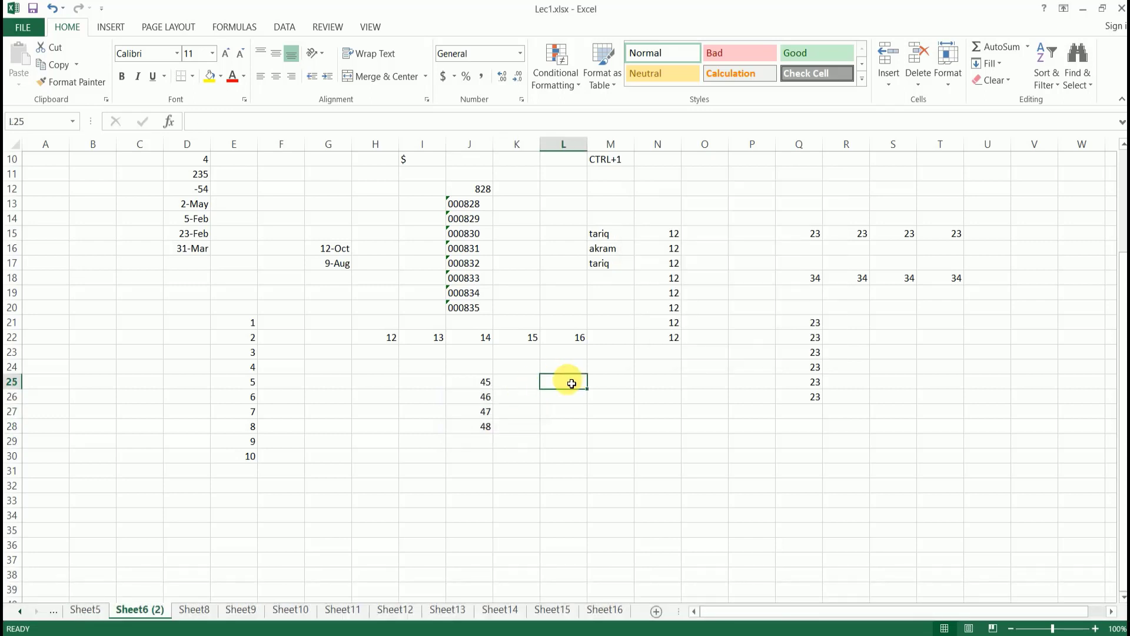
text(5)
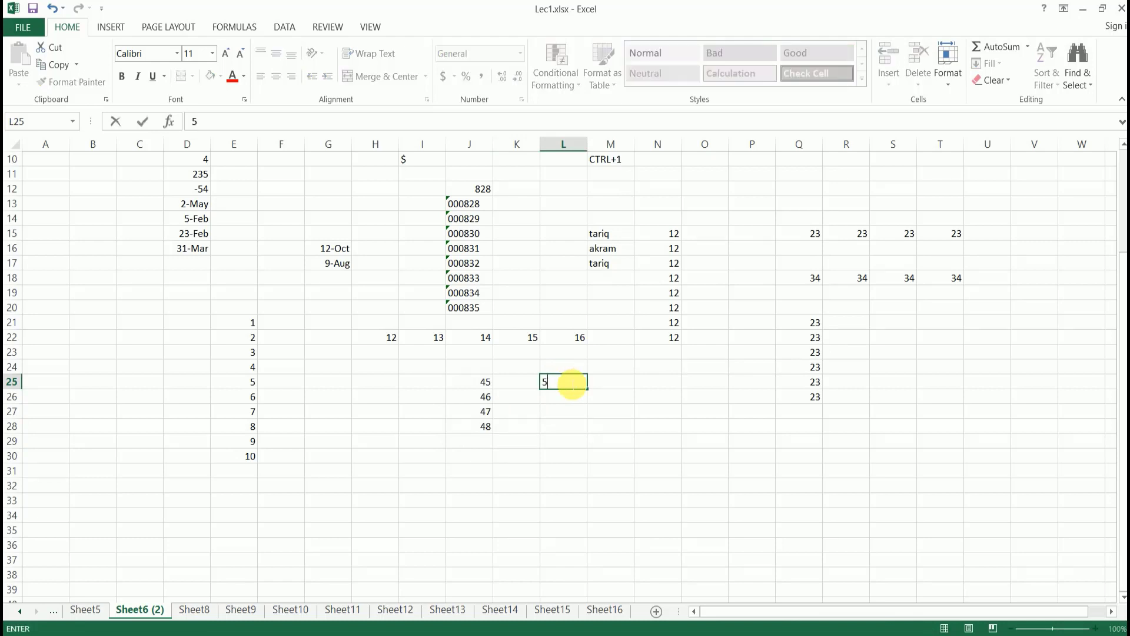
click(568, 412)
click(566, 387)
- Fill L25 to L30 from the starting 5 using the Series command, in columns, type Growth, step value 2
drag(566, 386, 564, 460)
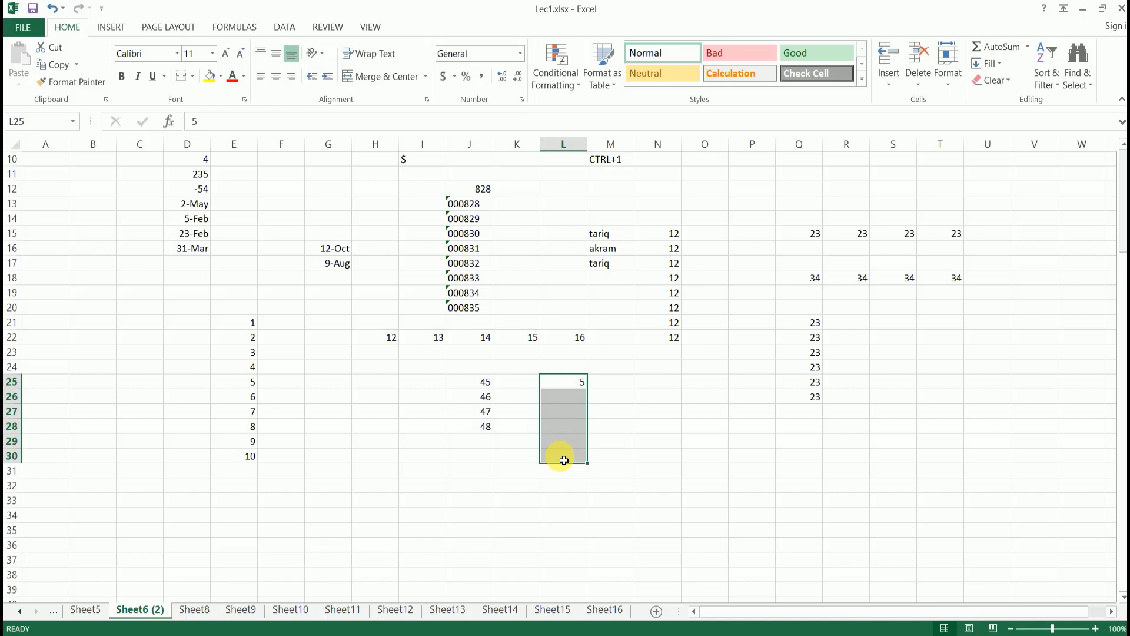
click(1000, 66)
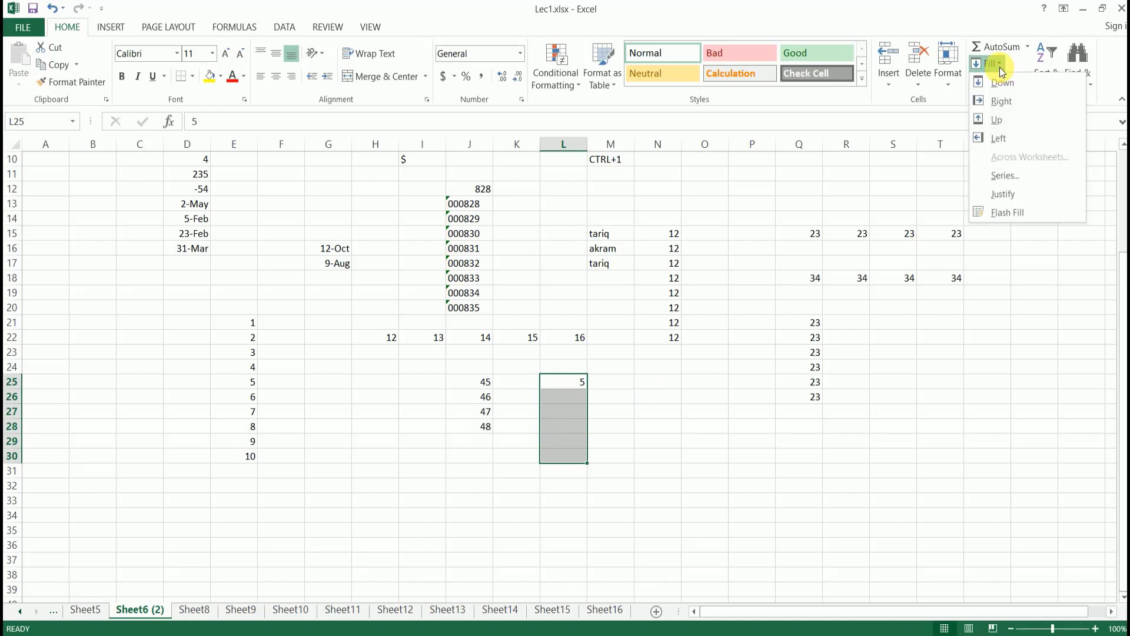
click(1022, 177)
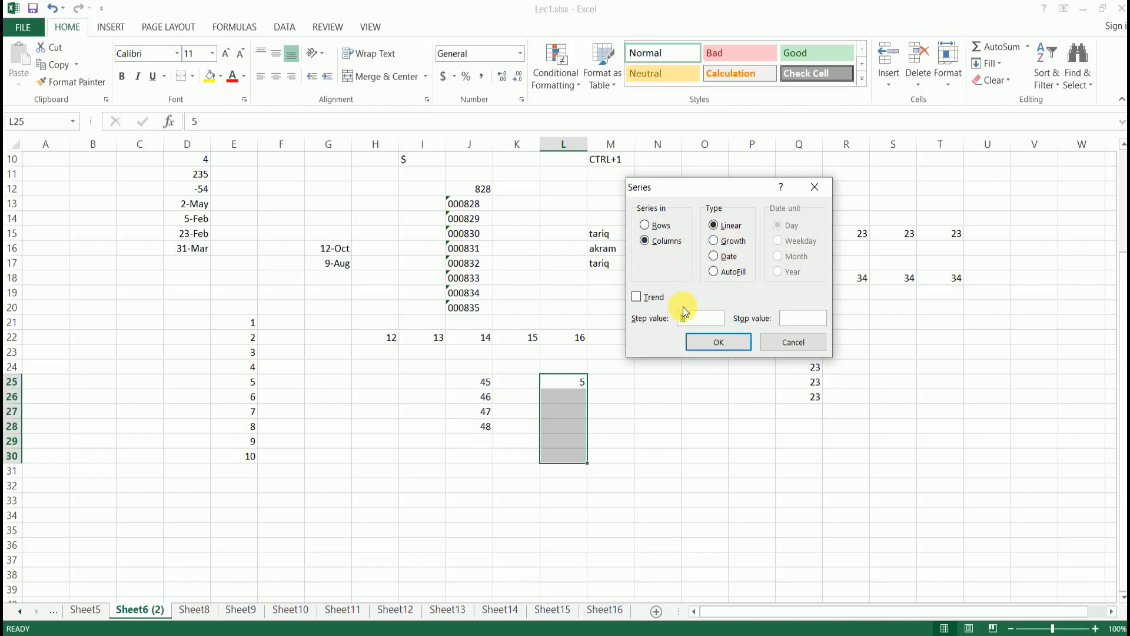
text(1)
text(2)
click(715, 240)
click(732, 339)
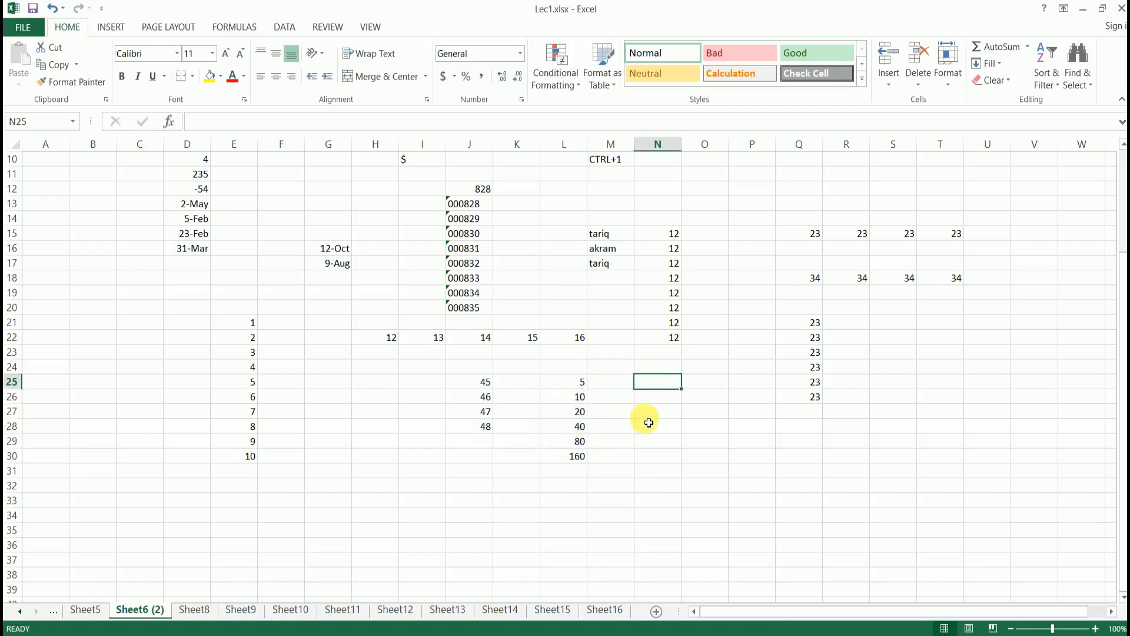
- Enter 1 in N25 and fill down to N30 using the Series command, in columns, type Growth, step value 2
text(1)
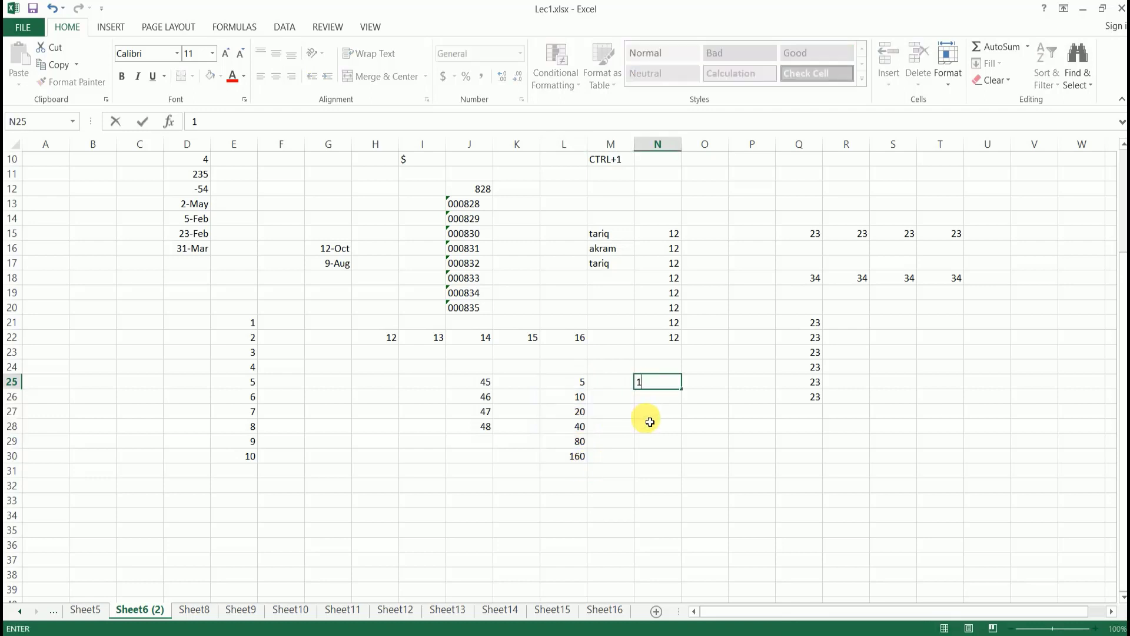
key(Return)
drag(663, 383, 658, 463)
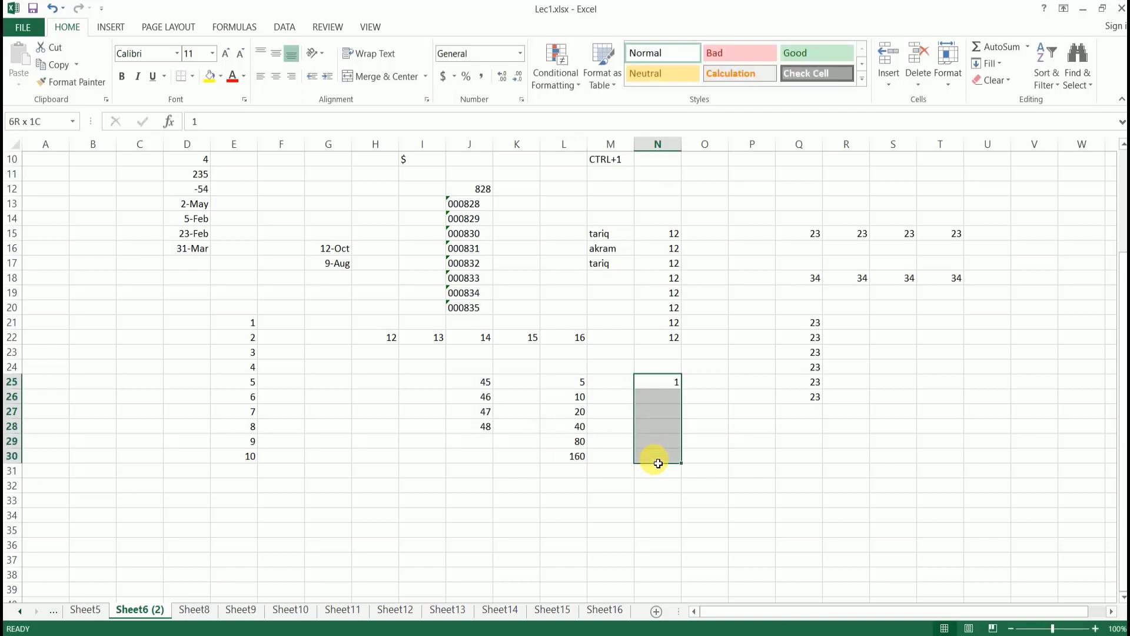
click(987, 63)
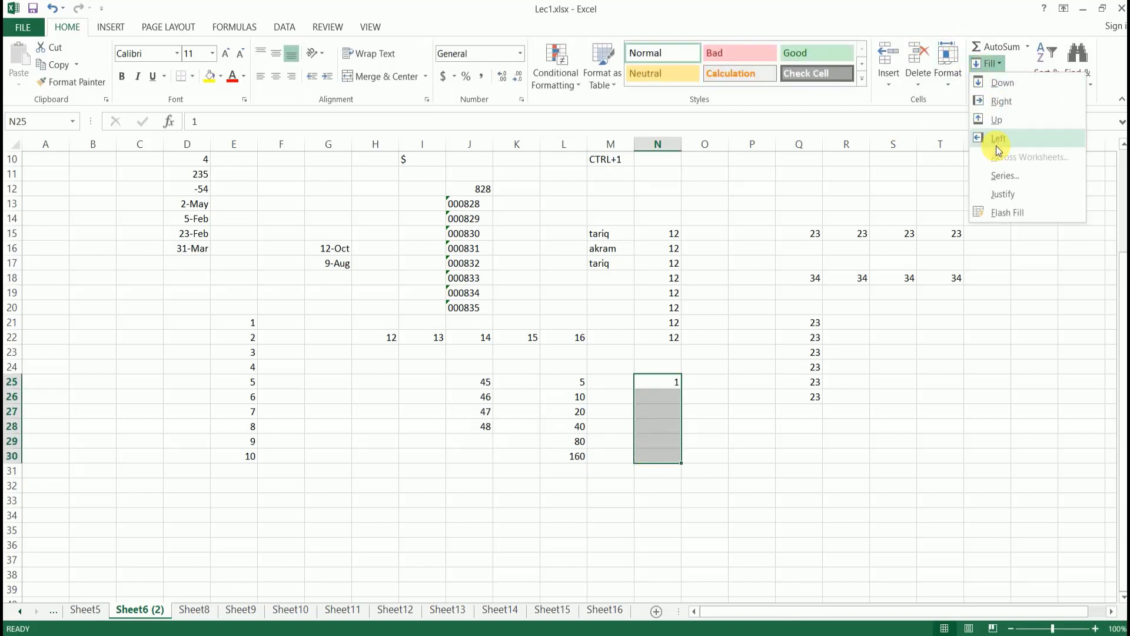
click(1011, 183)
click(730, 241)
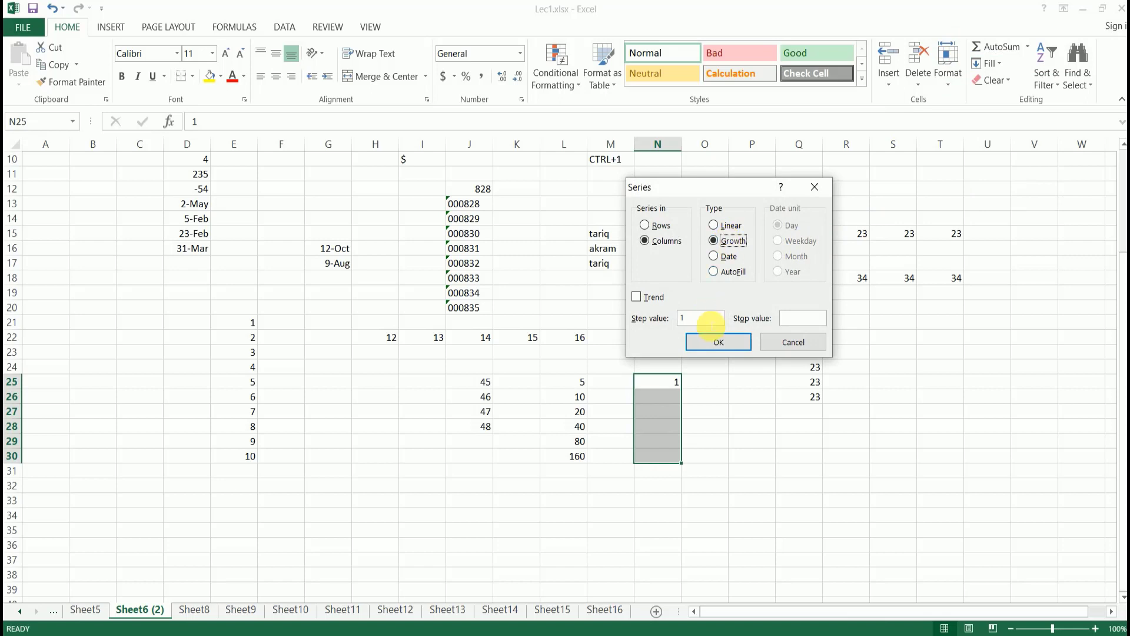
double_click(686, 318)
text(2)
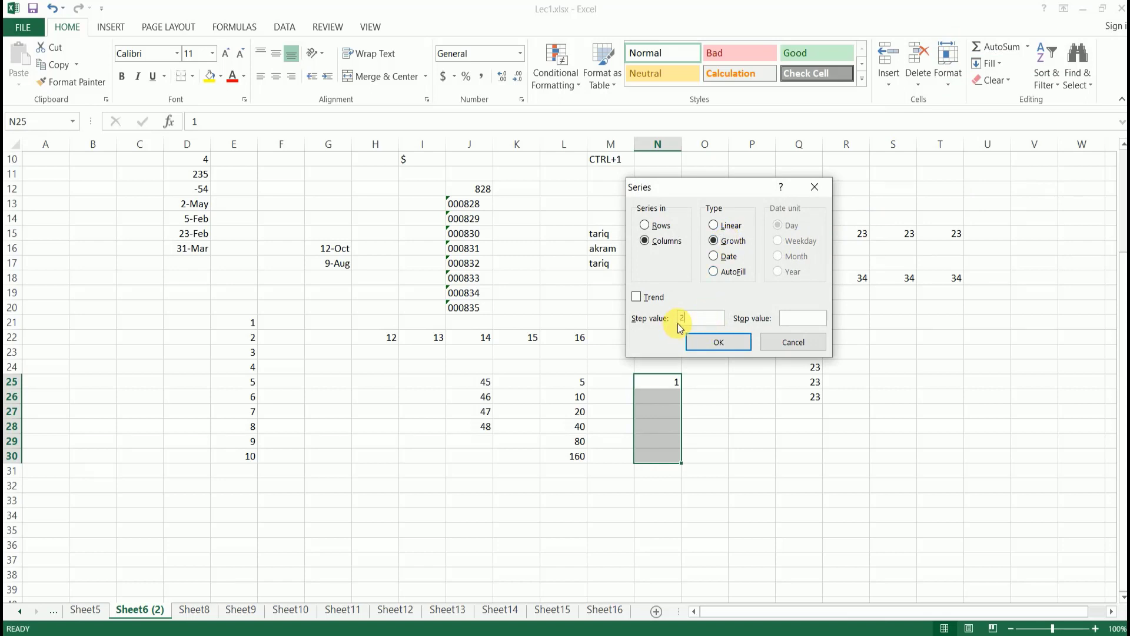
click(738, 342)
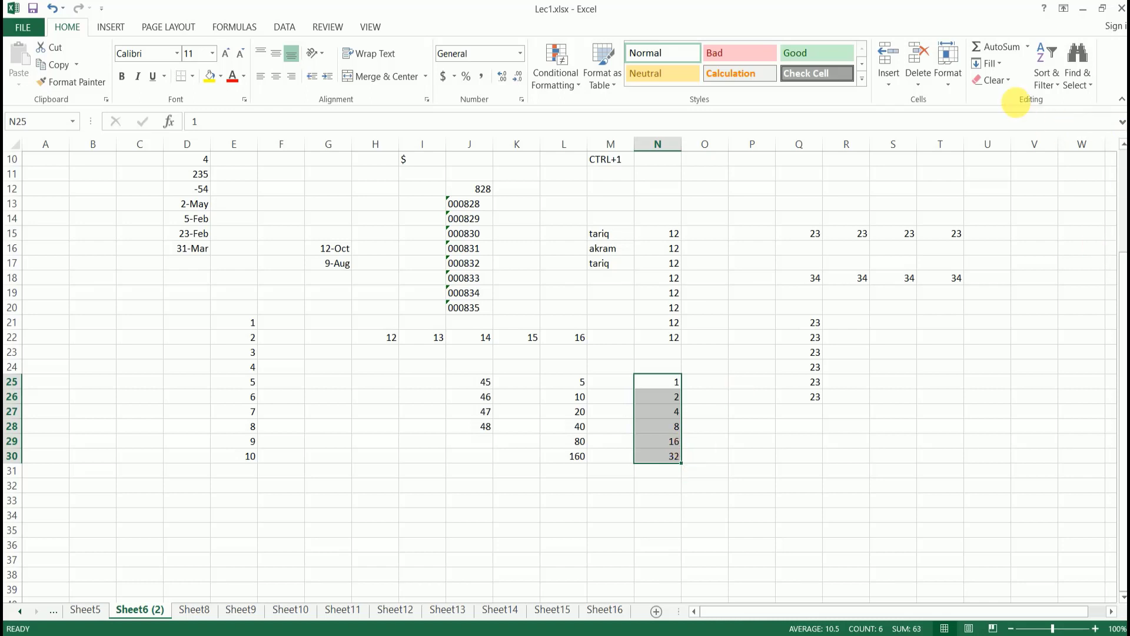
- Examine the date units offered by the Series command's Date type, and leave without applying it
click(994, 63)
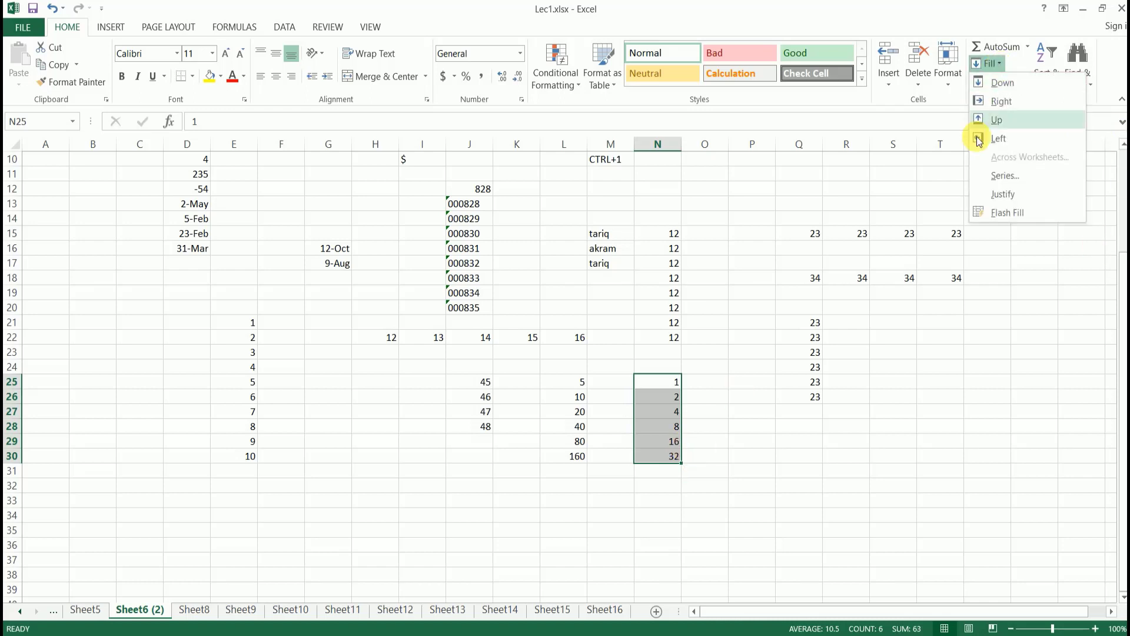
click(1001, 176)
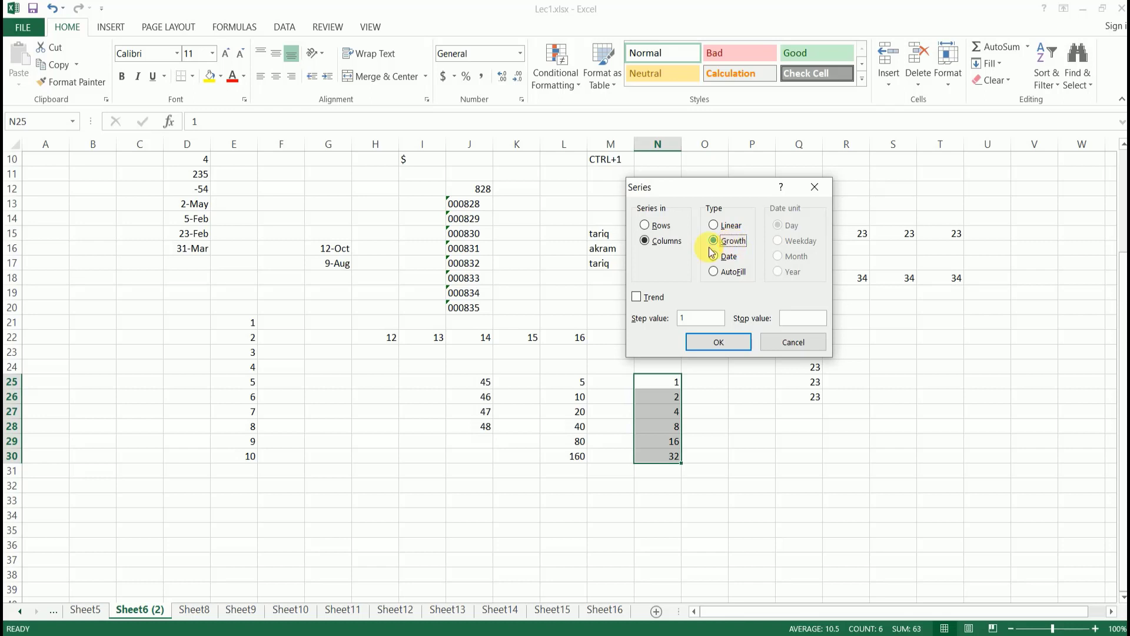
click(728, 258)
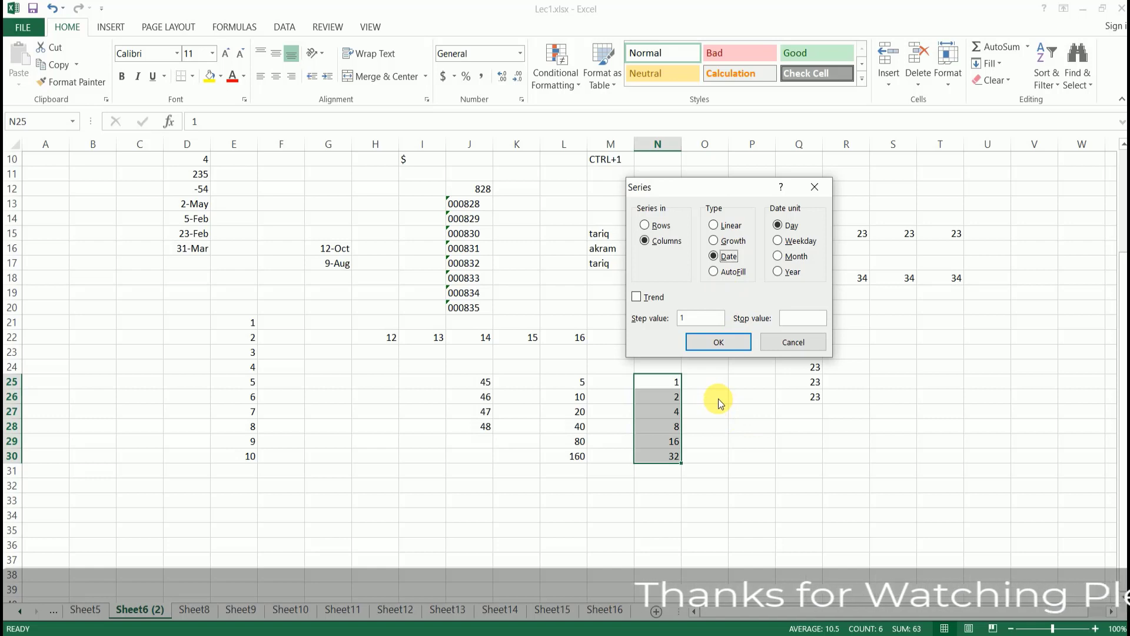
click(790, 343)
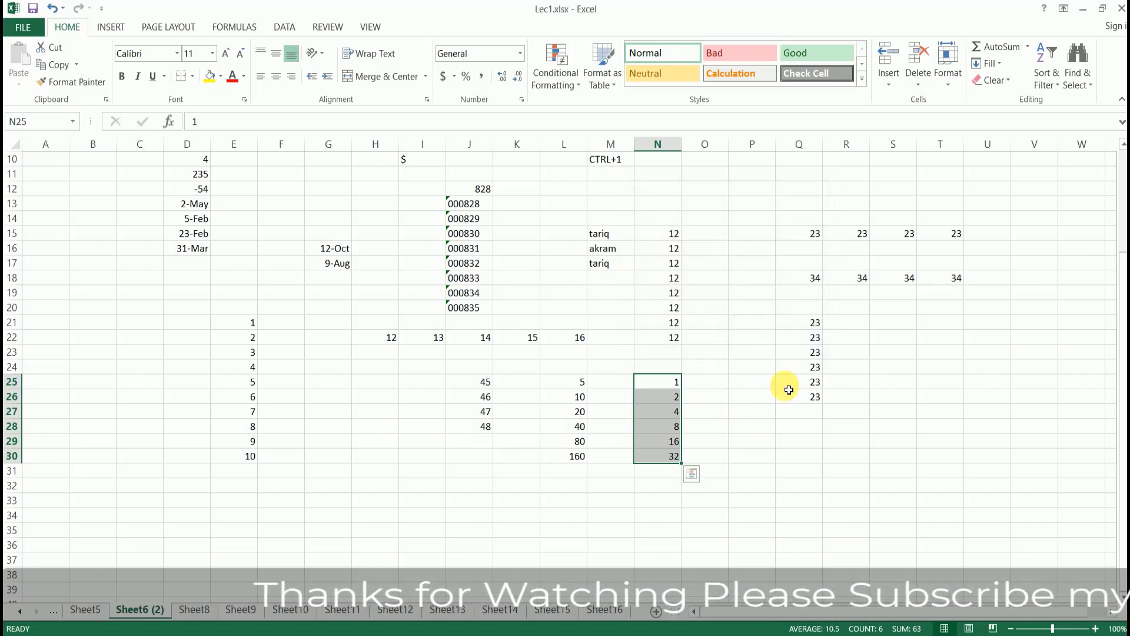
- Enter the number 7 in cell Q29
click(913, 386)
click(789, 445)
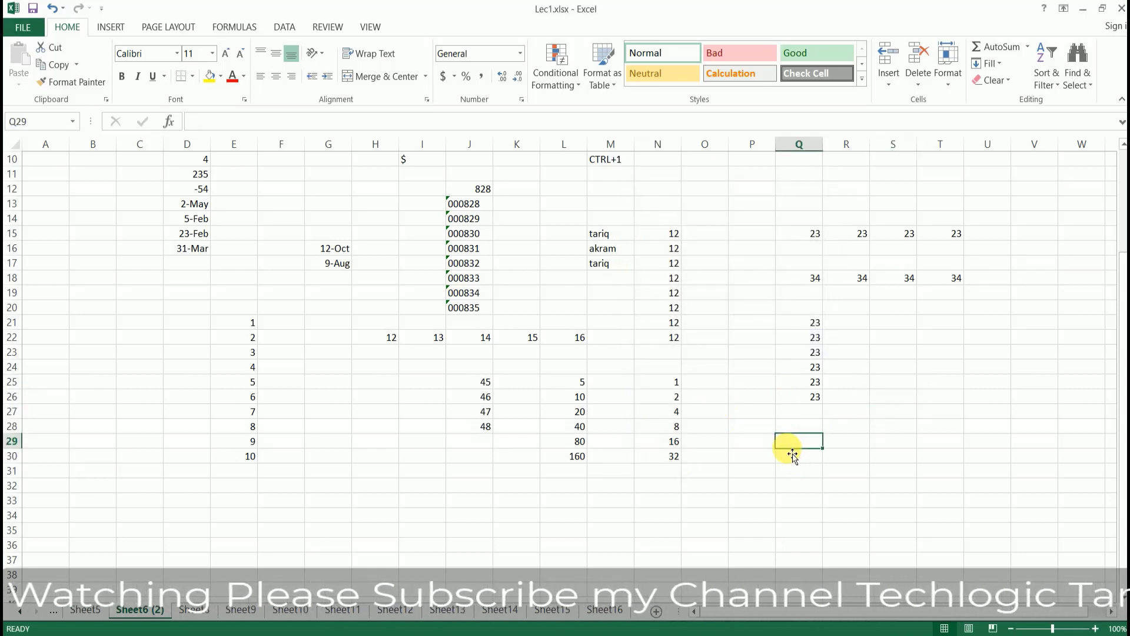
click(795, 458)
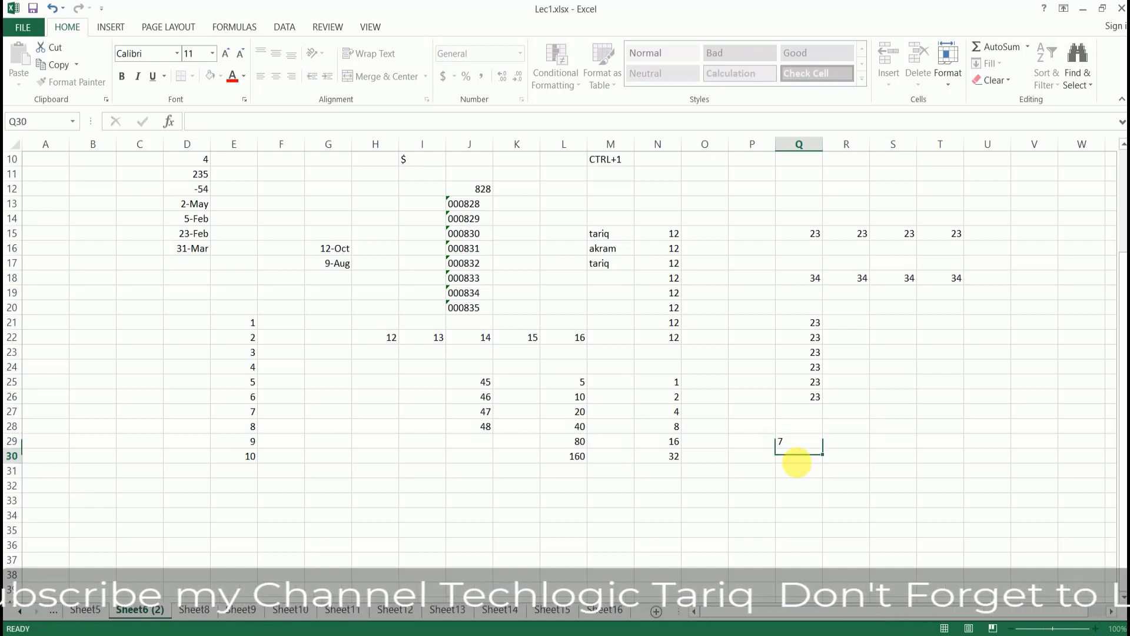
drag(807, 444, 807, 502)
- Set cell Q29 to 6
click(806, 442)
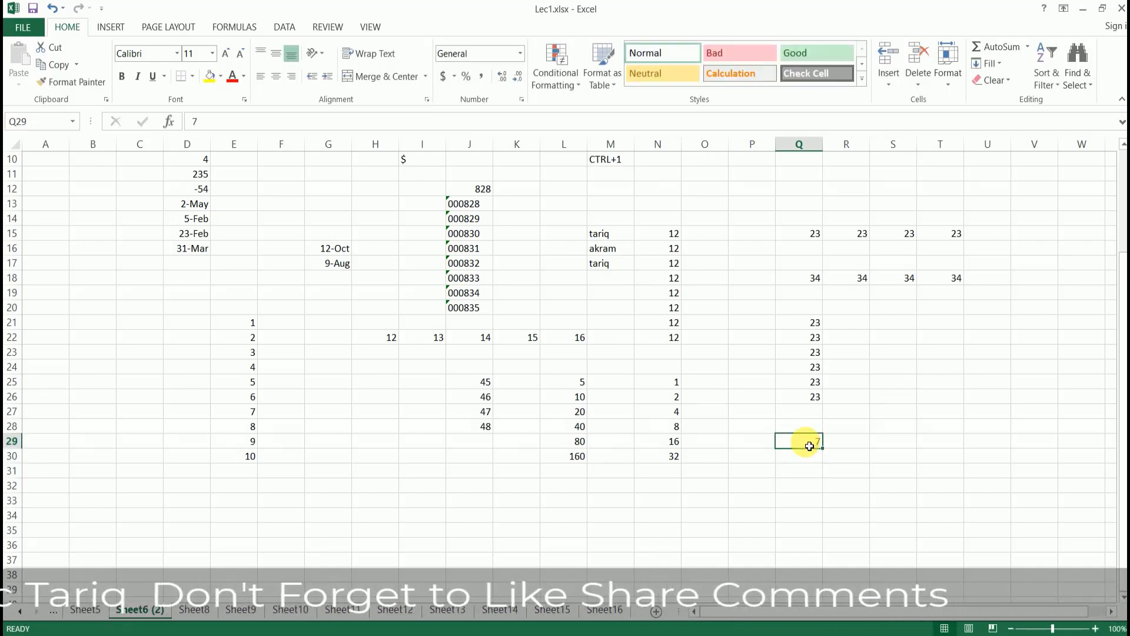
text(6)
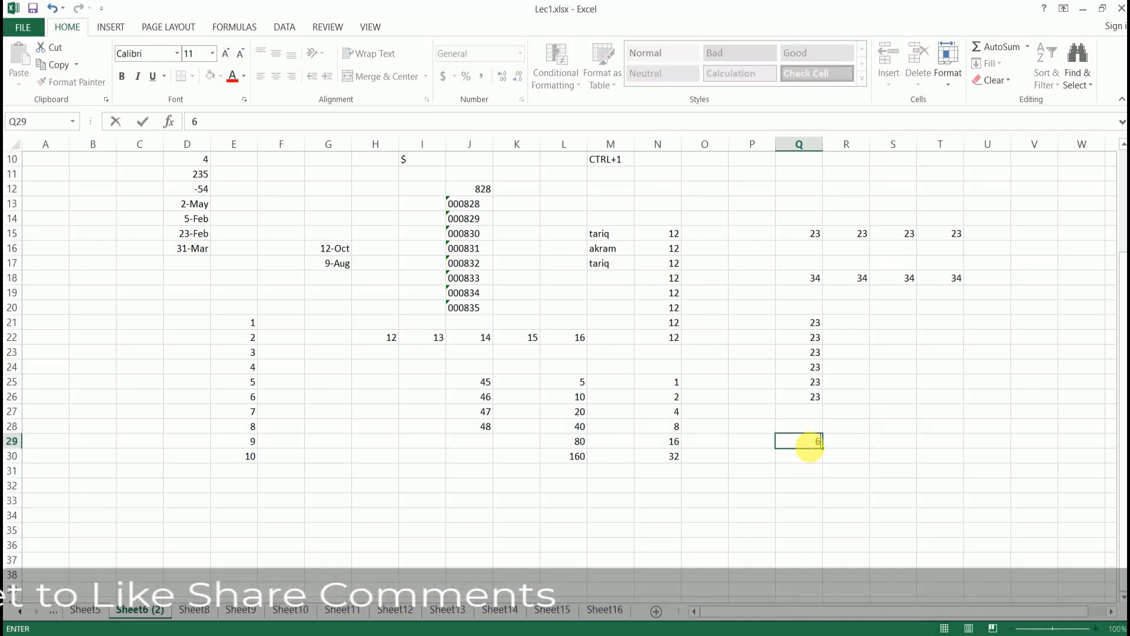
click(818, 487)
- Fill Q29 down to Q34 using the Series command, in columns, type Date, date unit Day, step value 7
drag(810, 443, 810, 517)
click(988, 63)
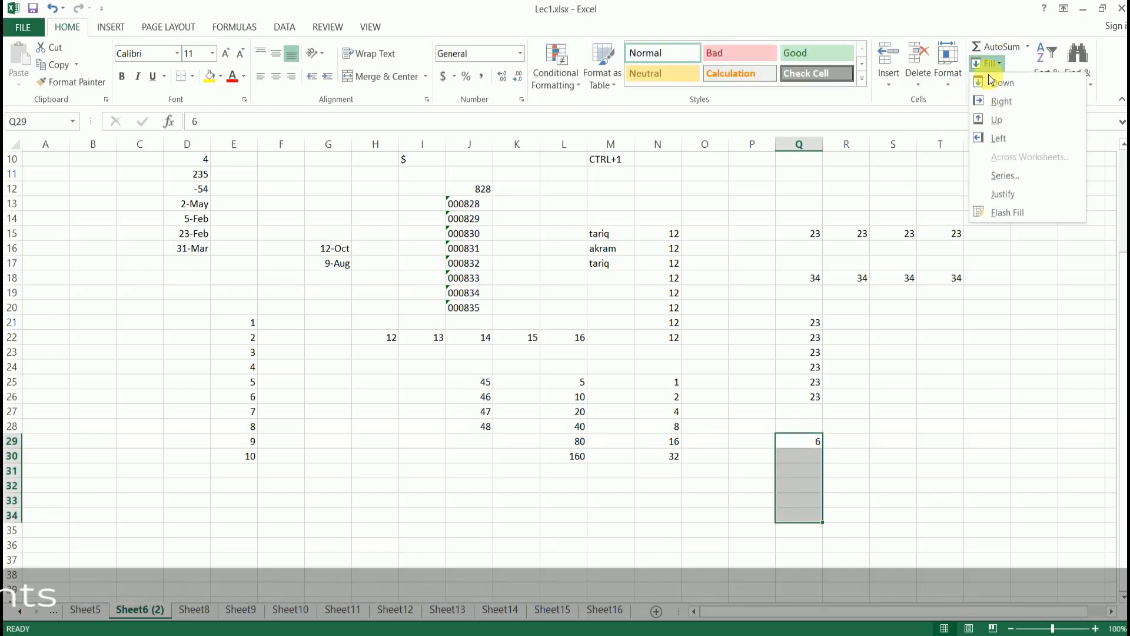
click(1001, 175)
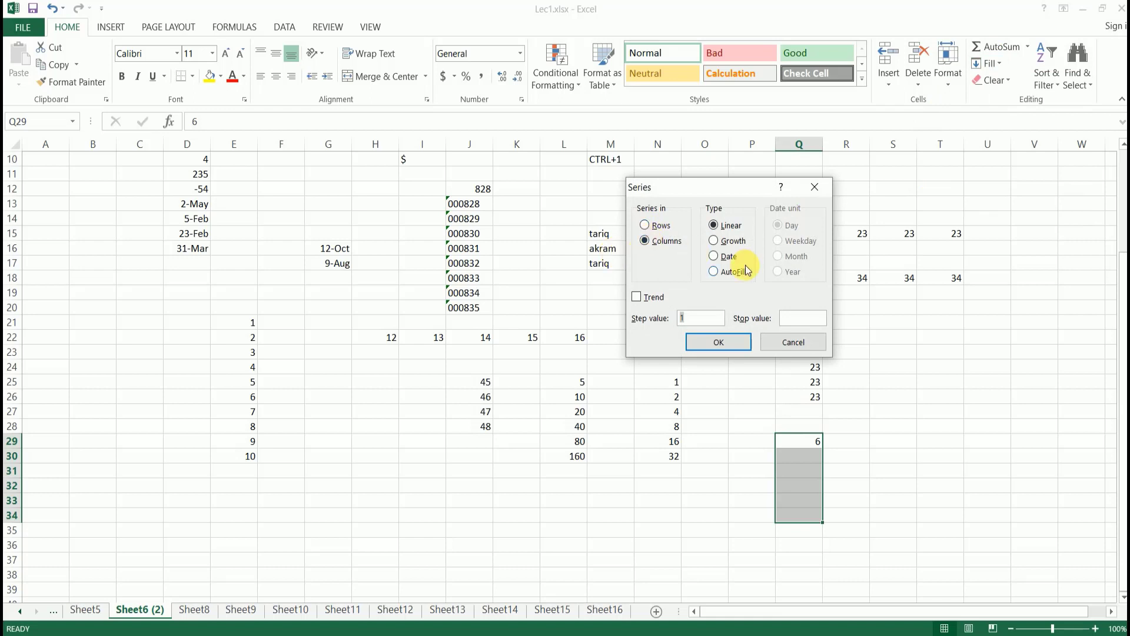
click(726, 260)
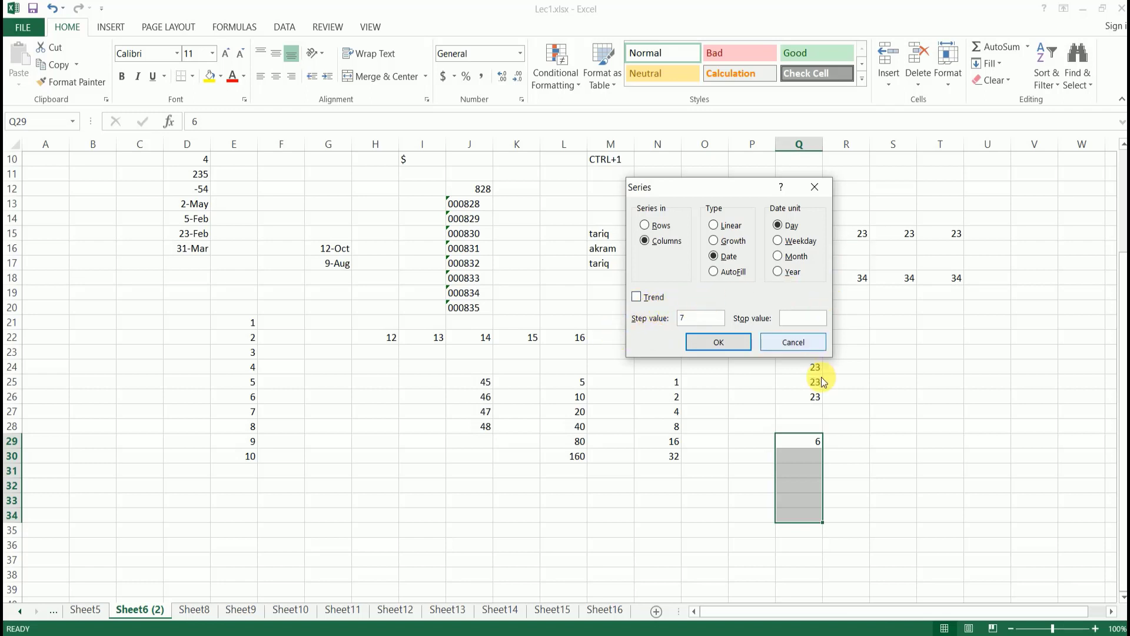
click(719, 342)
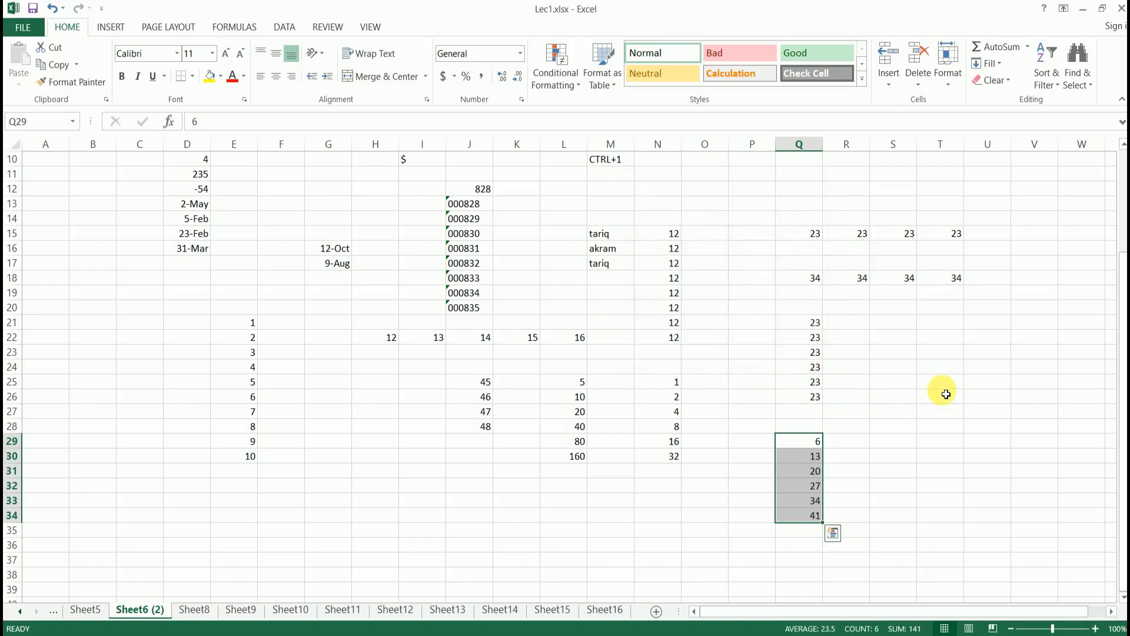
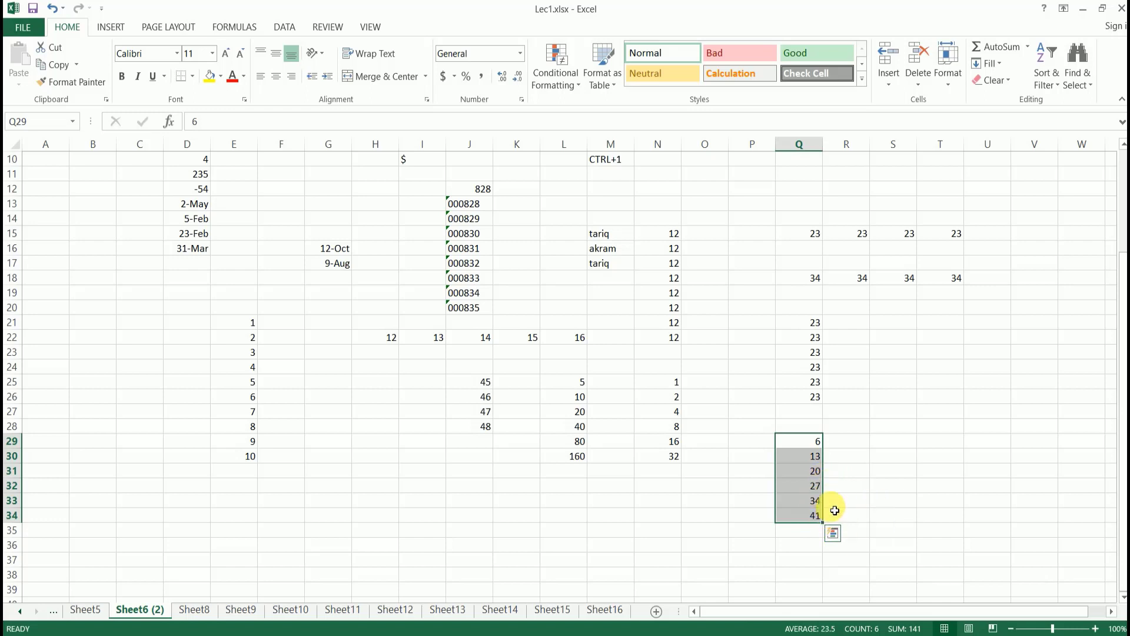
click(813, 462)
drag(813, 441, 828, 523)
click(864, 471)
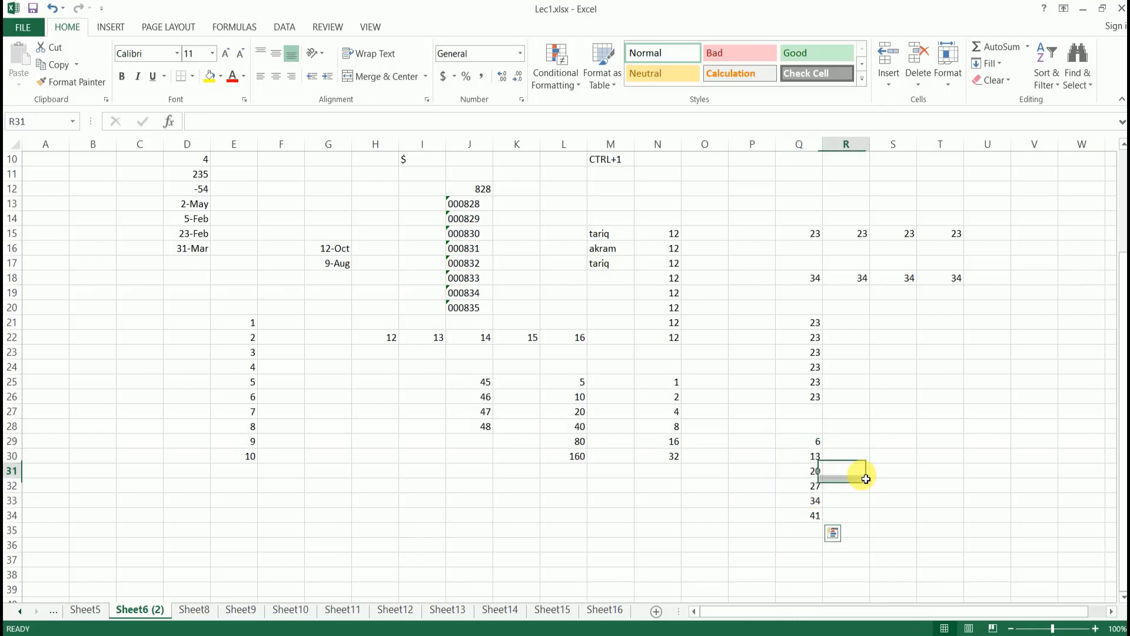
click(815, 444)
click(859, 444)
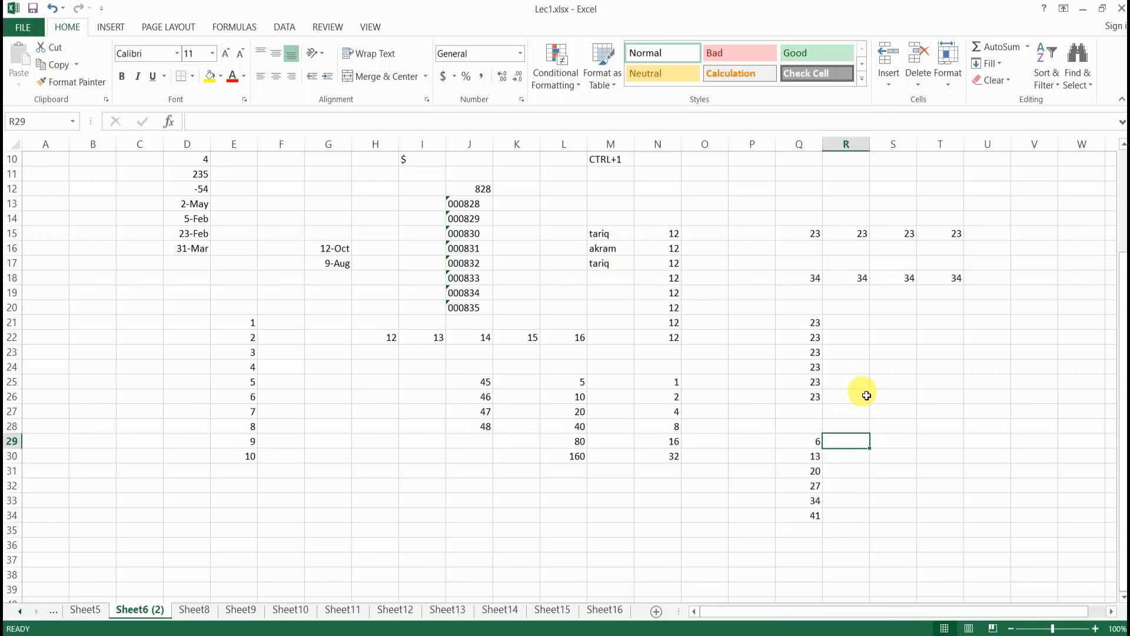
click(989, 63)
click(1019, 178)
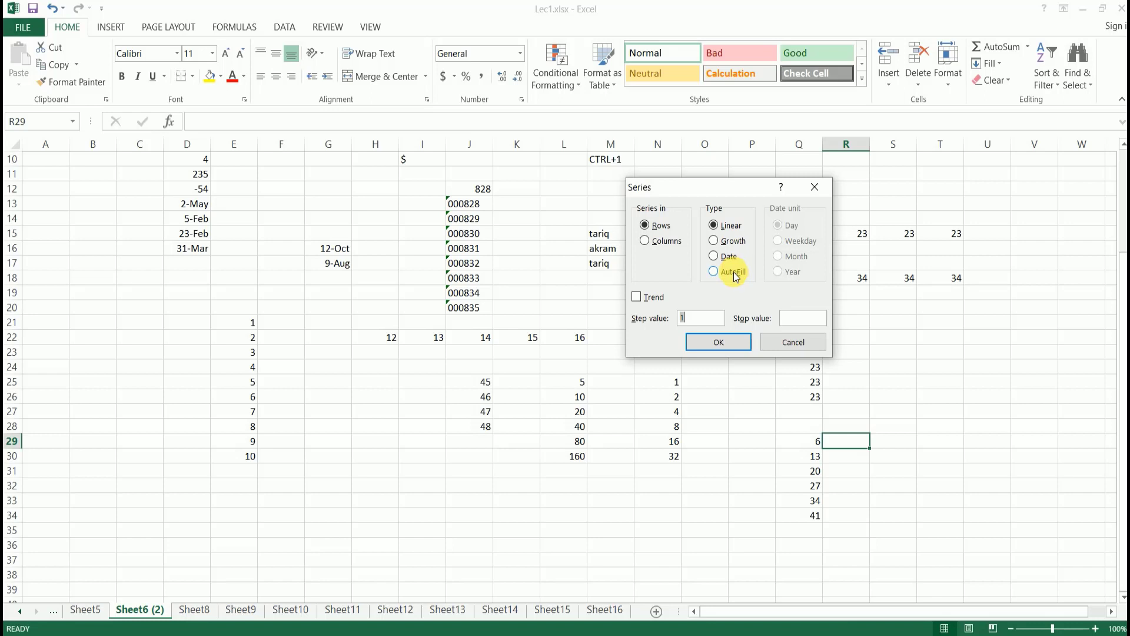
click(804, 342)
- Enter 10 in cell H34 and 20 in cell H35
scroll(625, 371, down, 4)
click(380, 344)
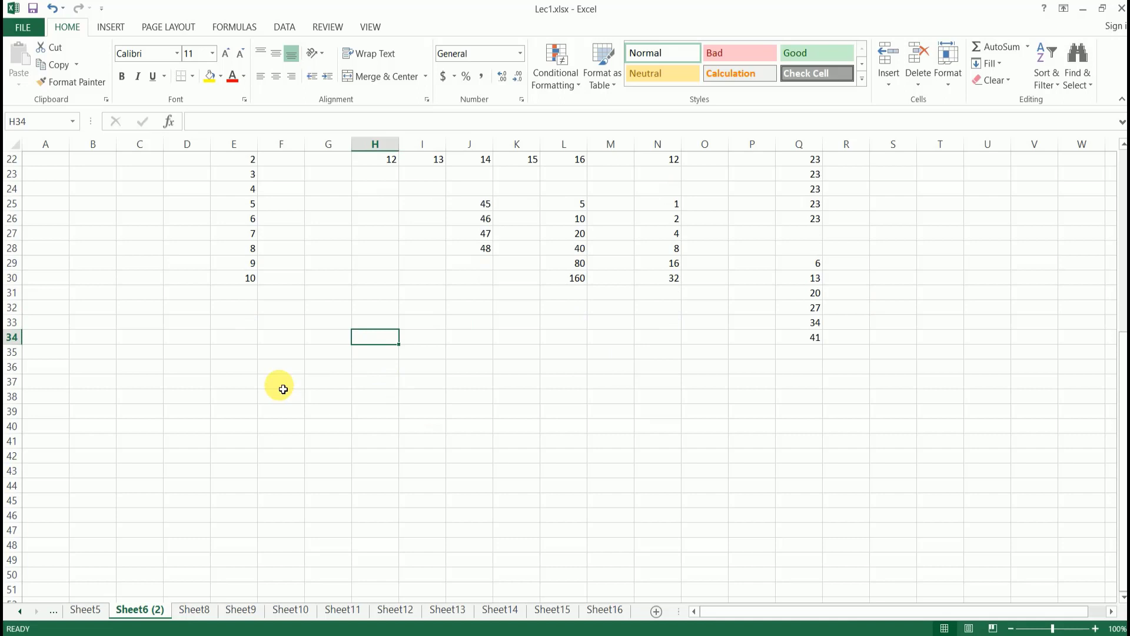
text(10)
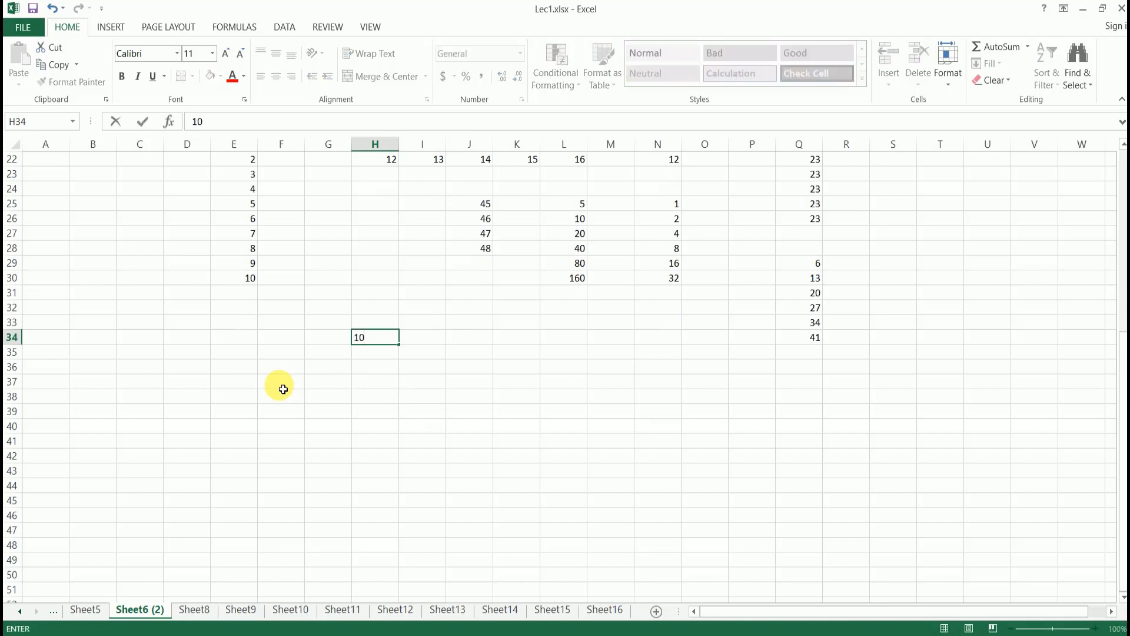
click(368, 360)
text(20)
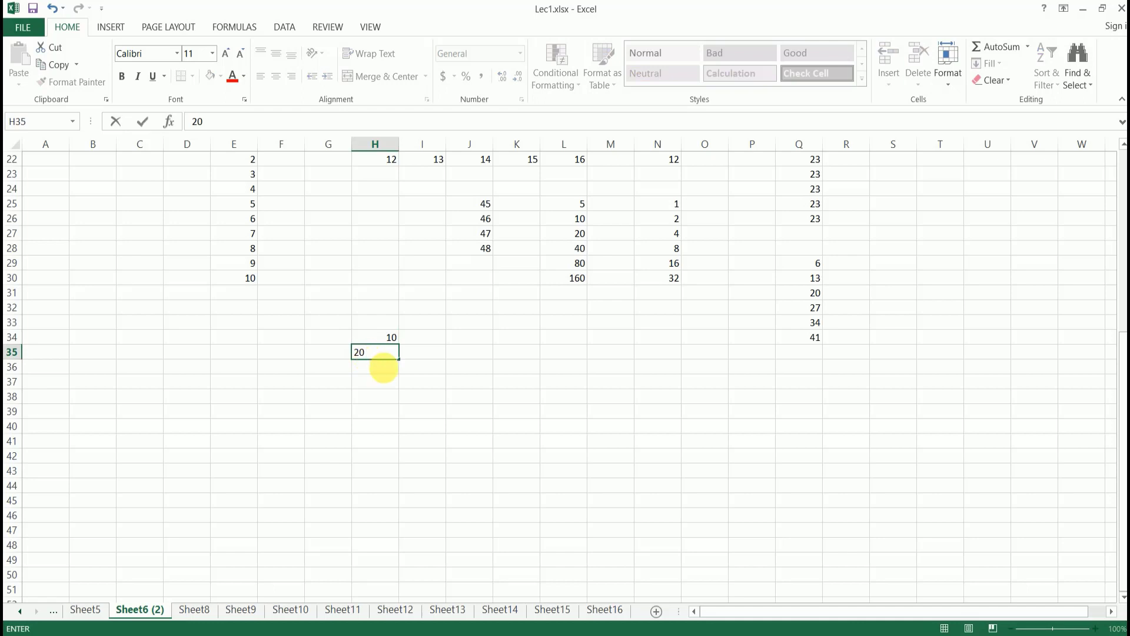
click(386, 371)
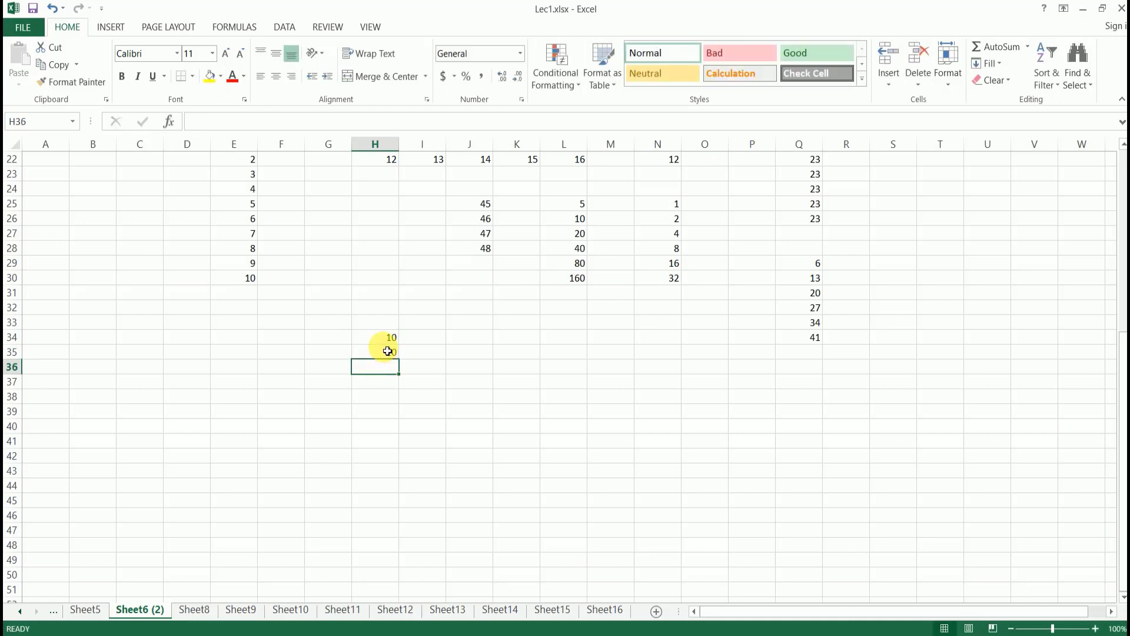
- Continue the 10, 20 pattern from H34 down to H44 using the Series command, in columns, type AutoFill
drag(389, 342, 380, 484)
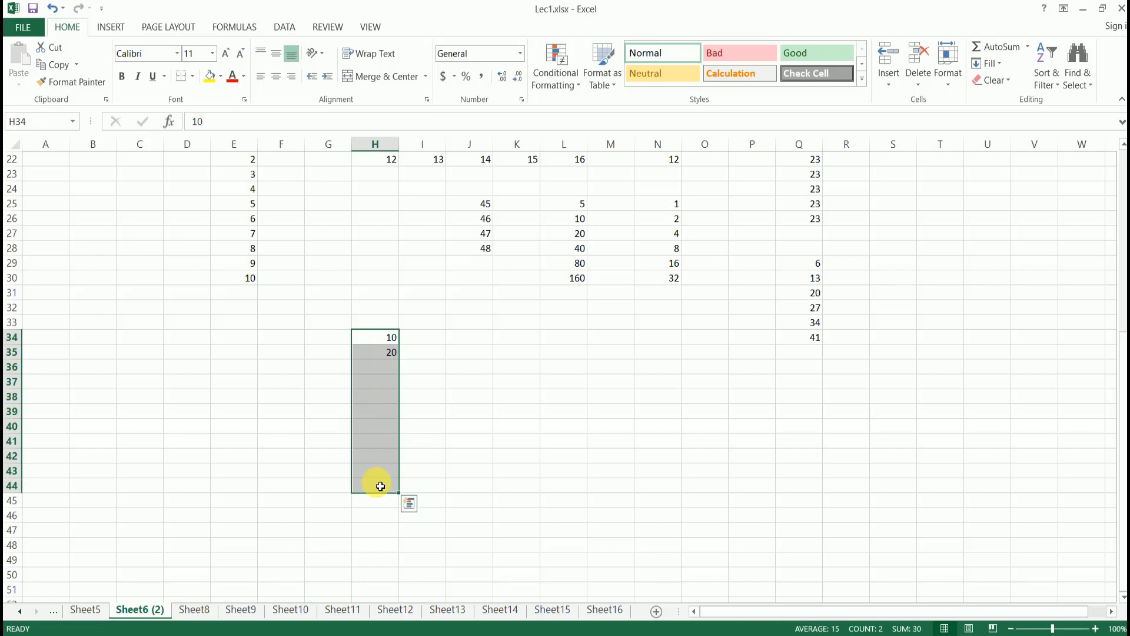
click(989, 63)
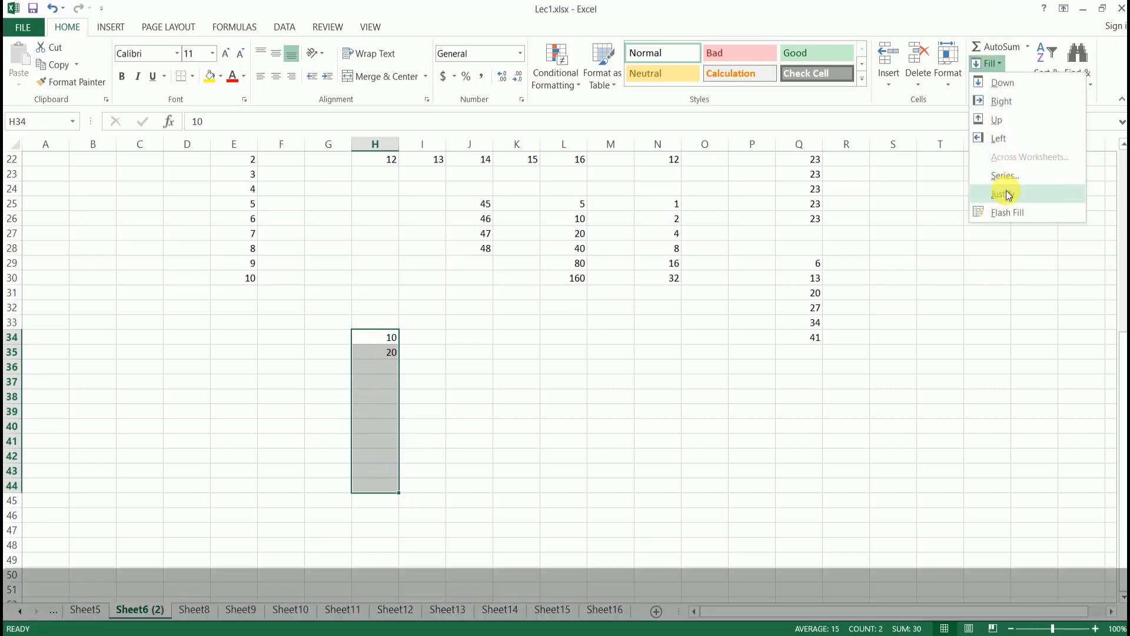
click(1009, 173)
click(740, 275)
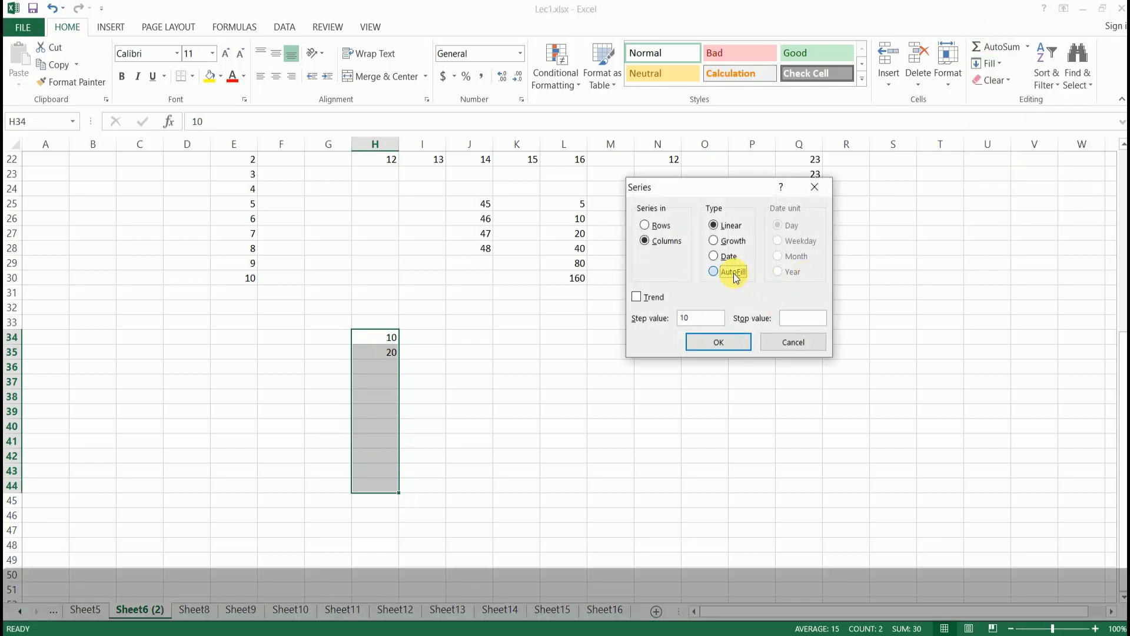
click(717, 343)
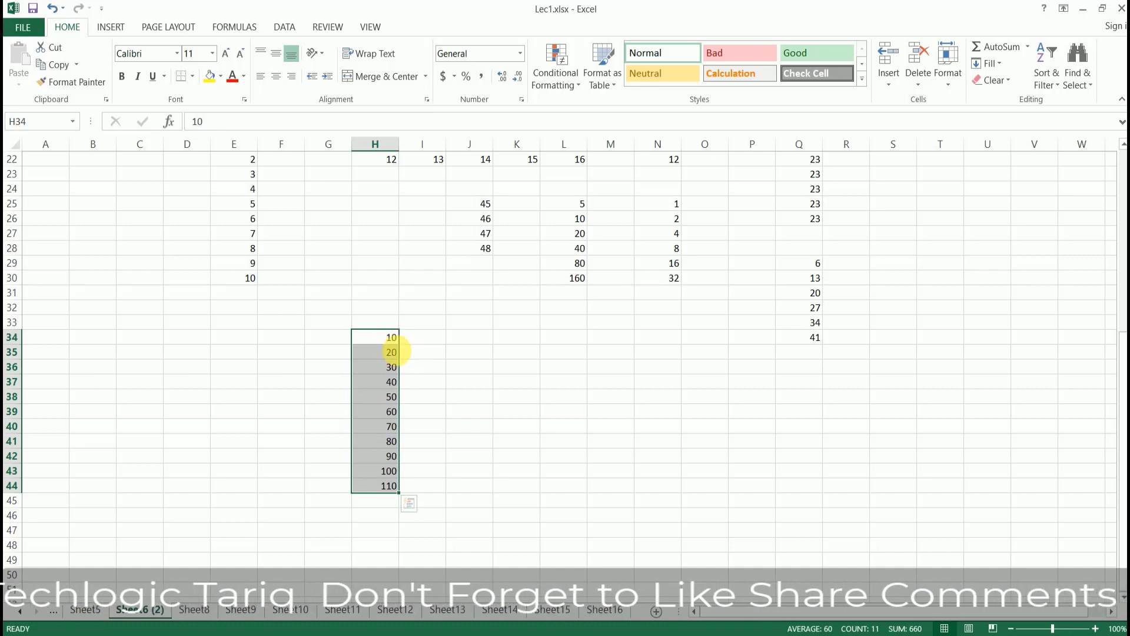
- Enter 1 in cell J34 and 2 in cell J35
click(482, 339)
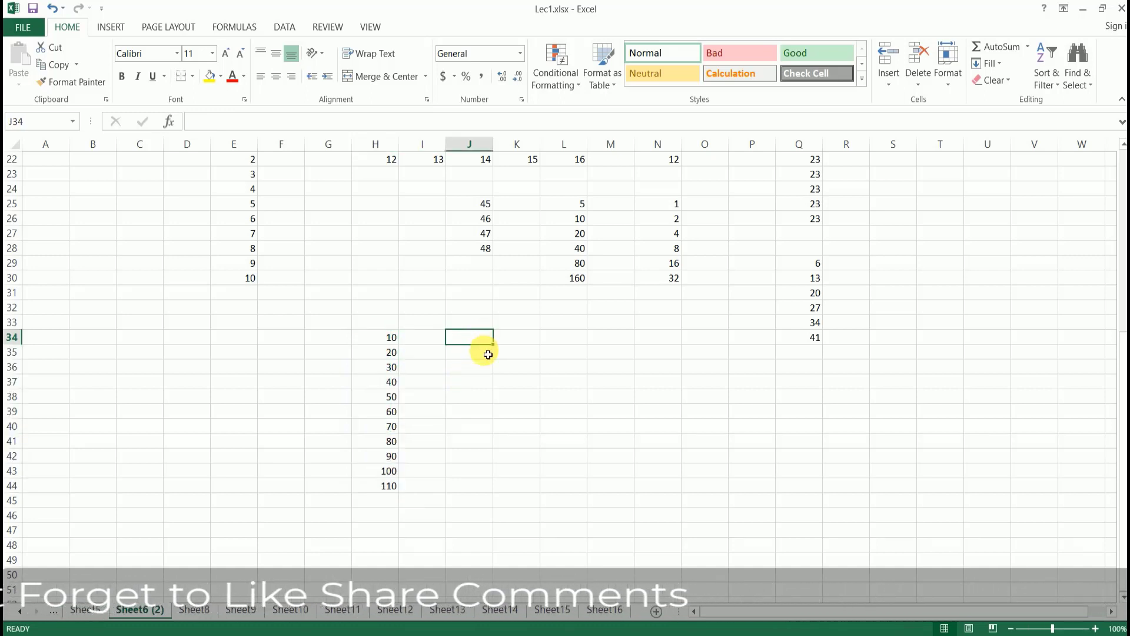
text(1)
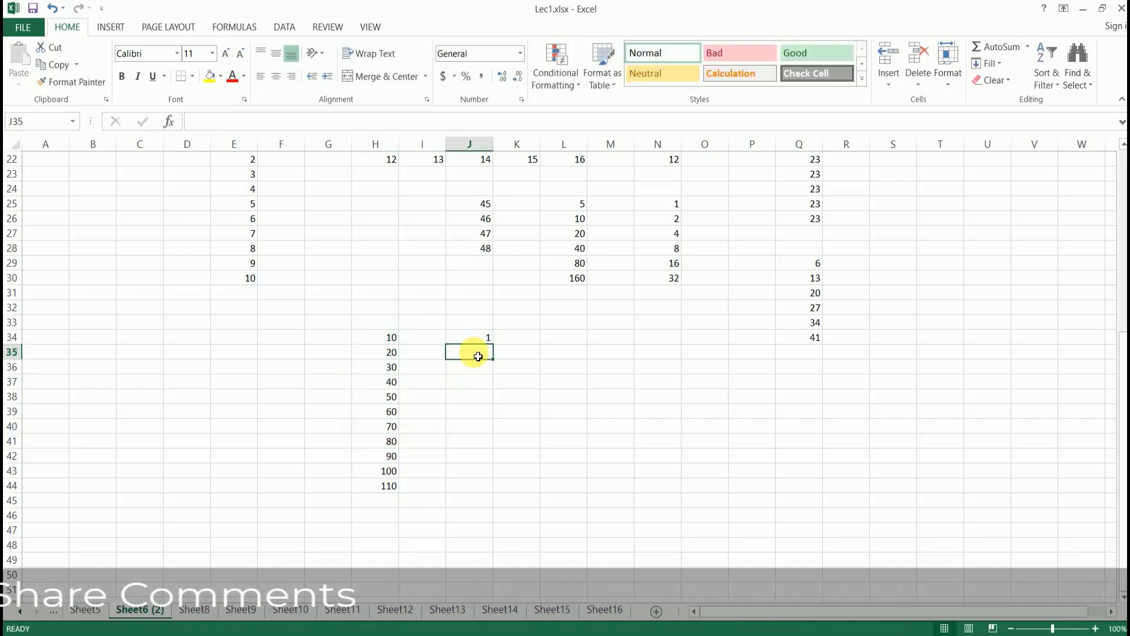
key(Return)
text(2)
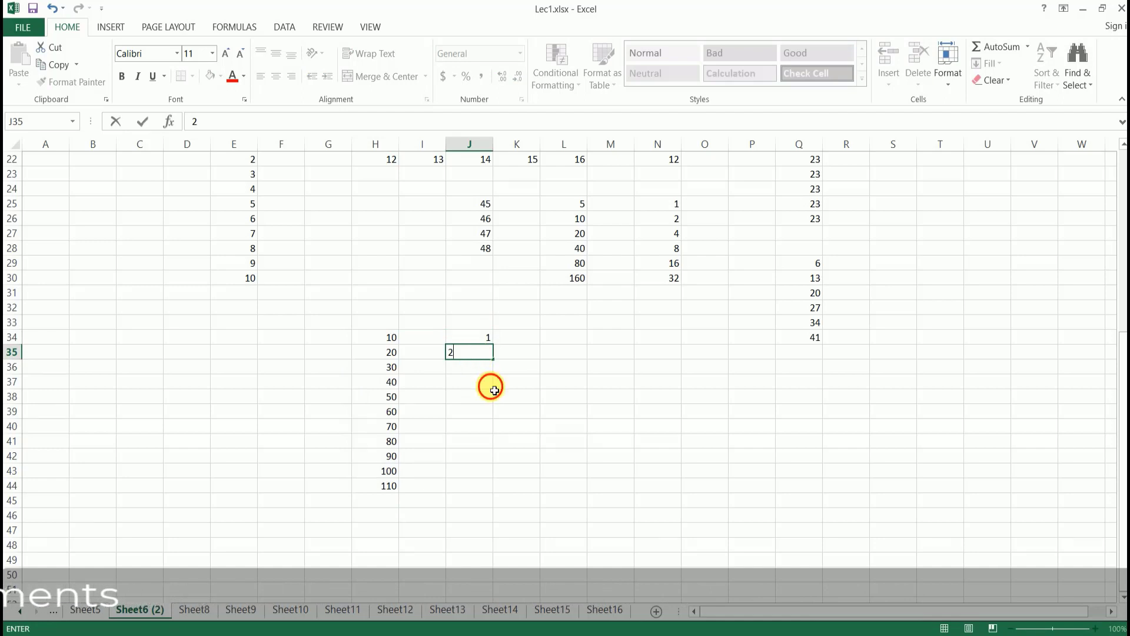
key(Return)
drag(475, 337, 478, 352)
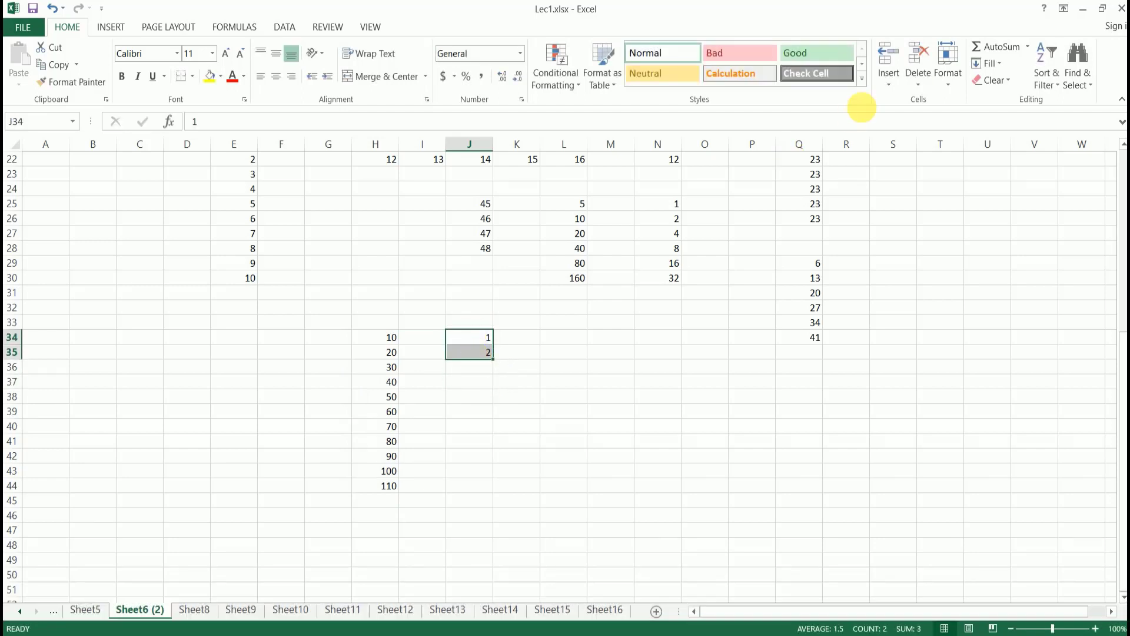
click(995, 64)
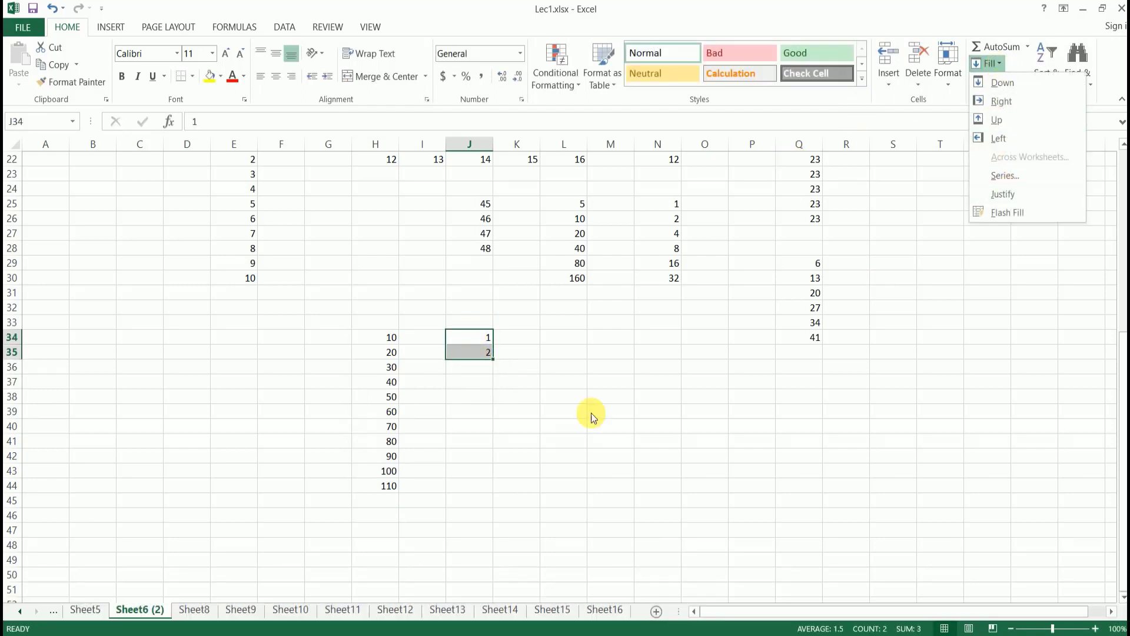
click(522, 417)
click(470, 399)
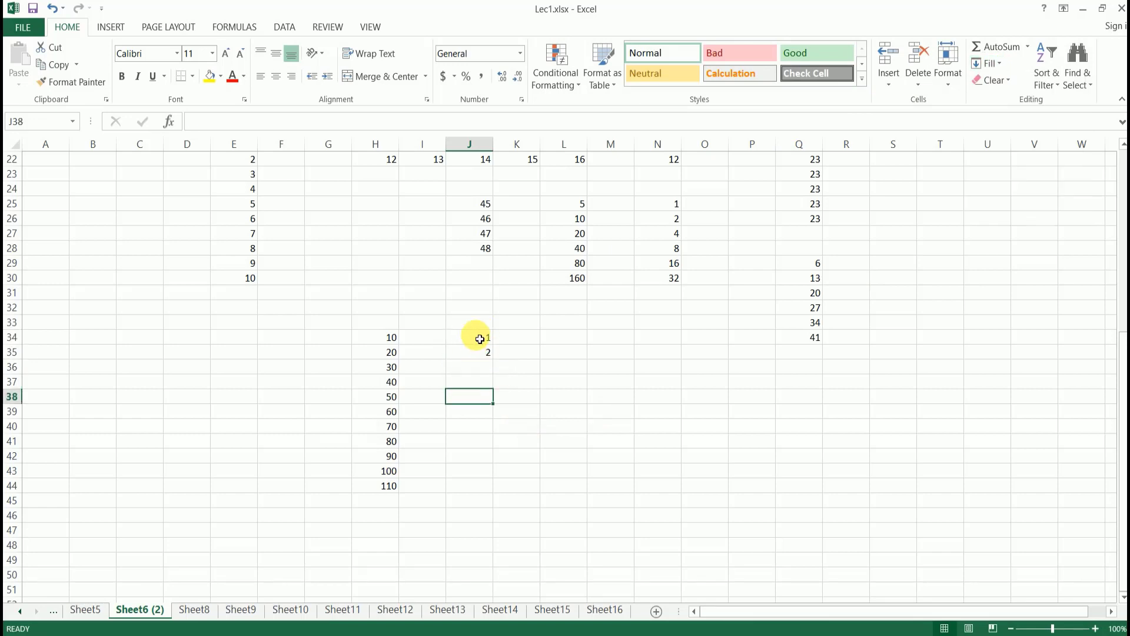
- Continue the 1, 2 pattern from J34 down to J44 using the Series command, in columns, type AutoFill
drag(477, 337, 477, 490)
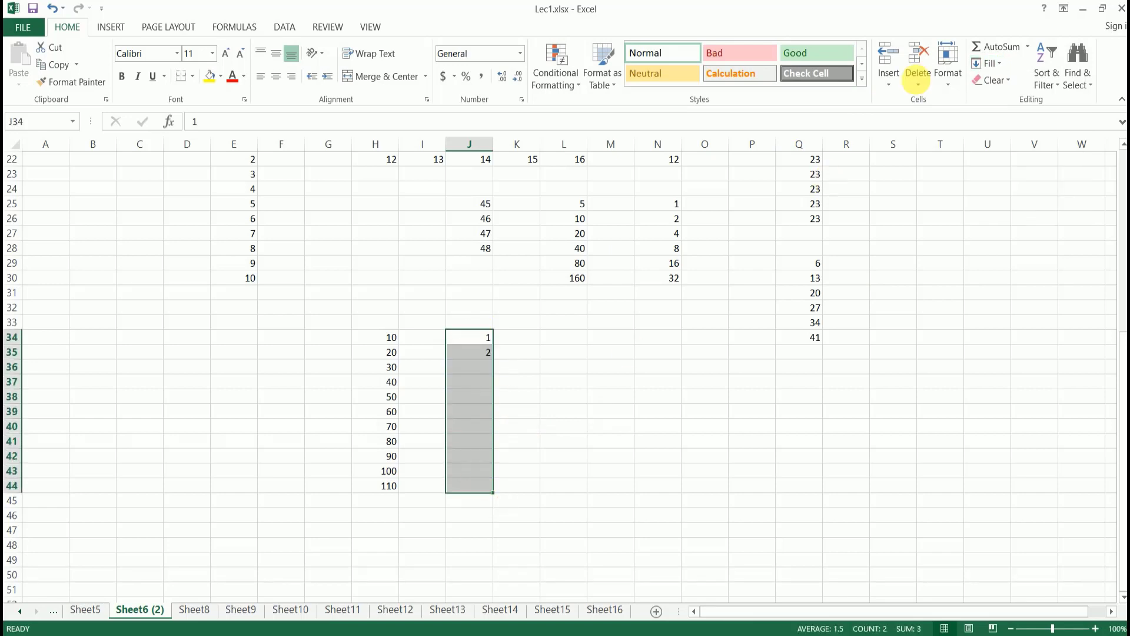
click(992, 63)
click(1014, 175)
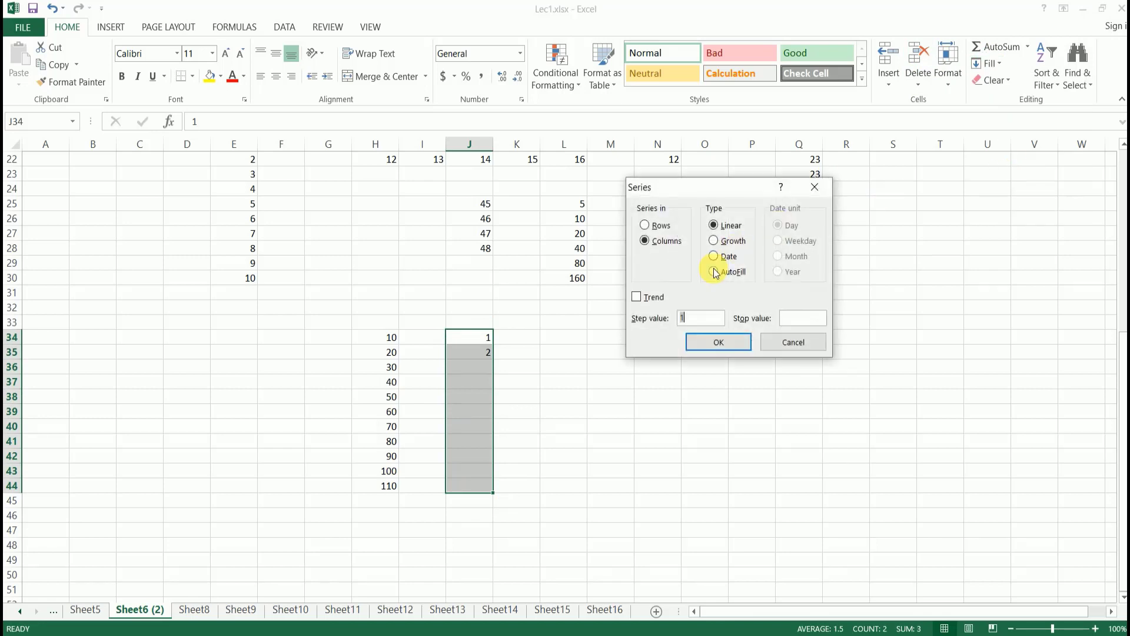
click(717, 273)
click(735, 345)
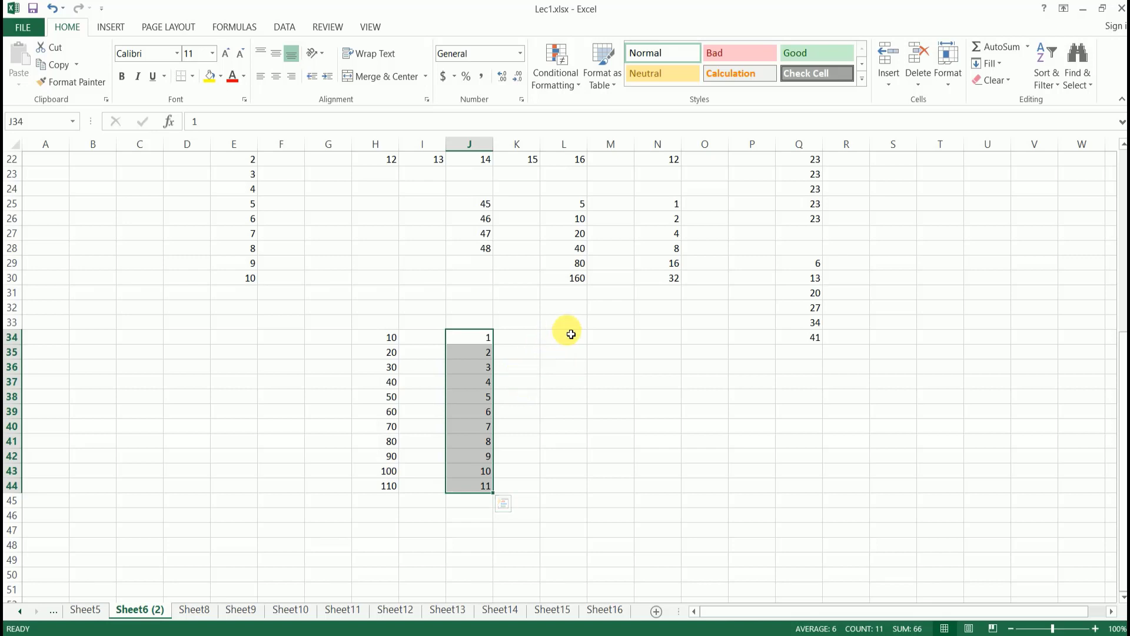
- Enter the number 1 in cell L34
click(564, 342)
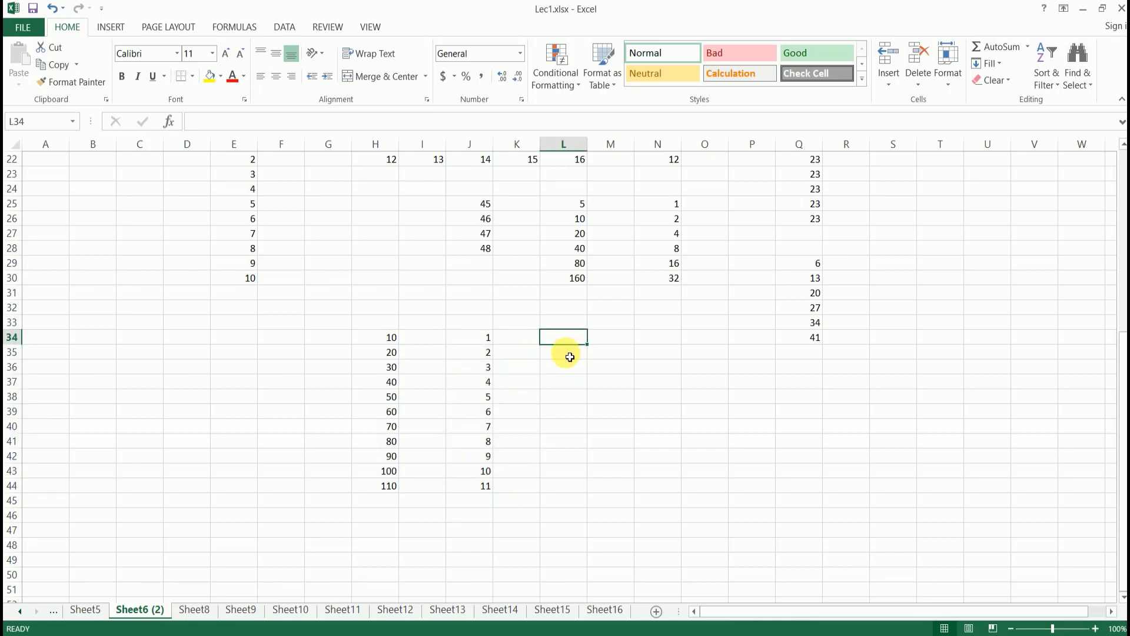
text(1)
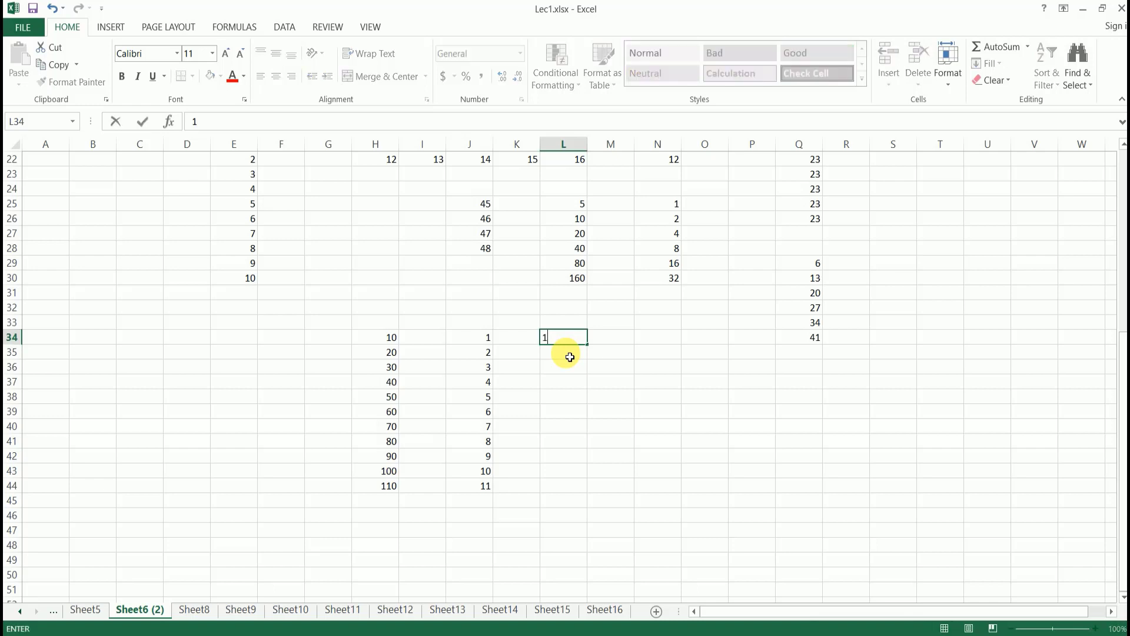
key(Return)
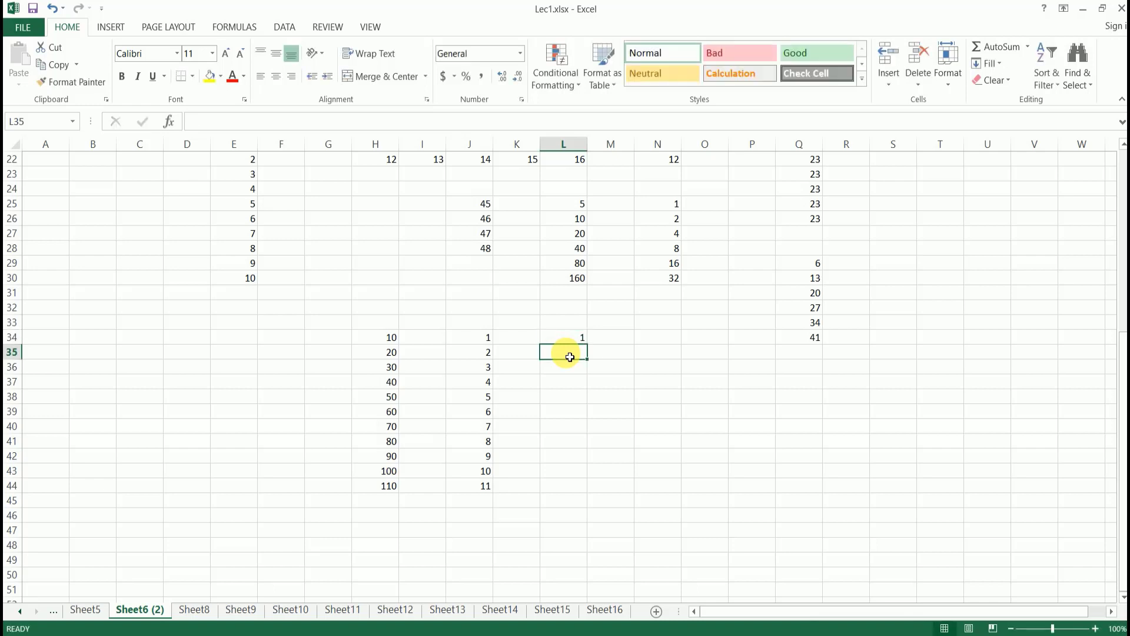
- Try filling the value in L34 down to L44, and undo the fill
click(572, 339)
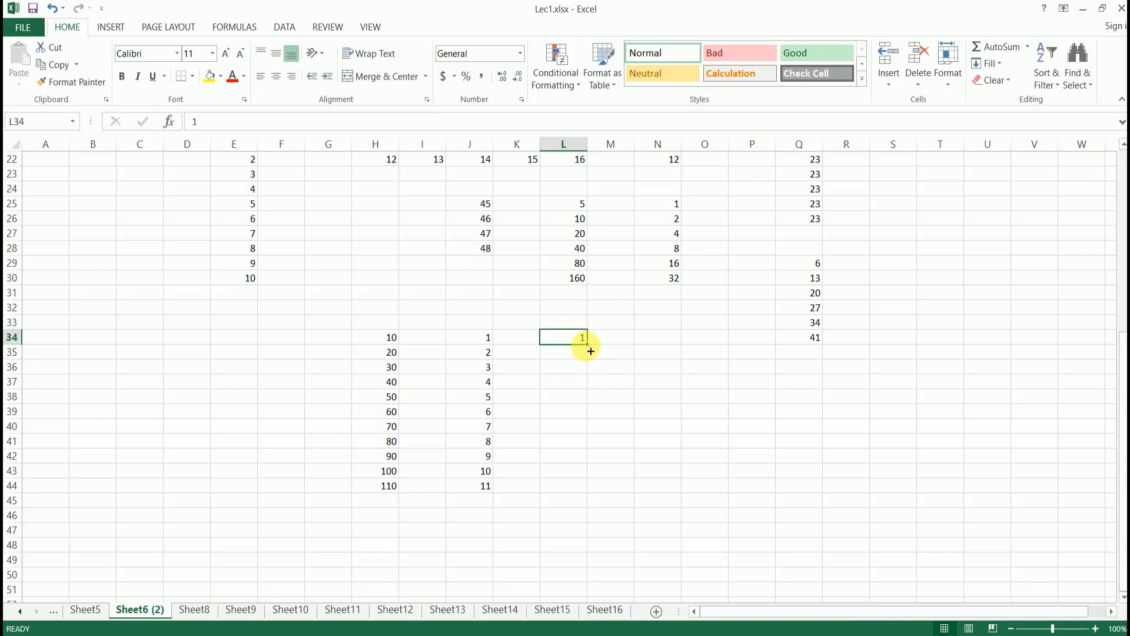
drag(591, 350, 586, 494)
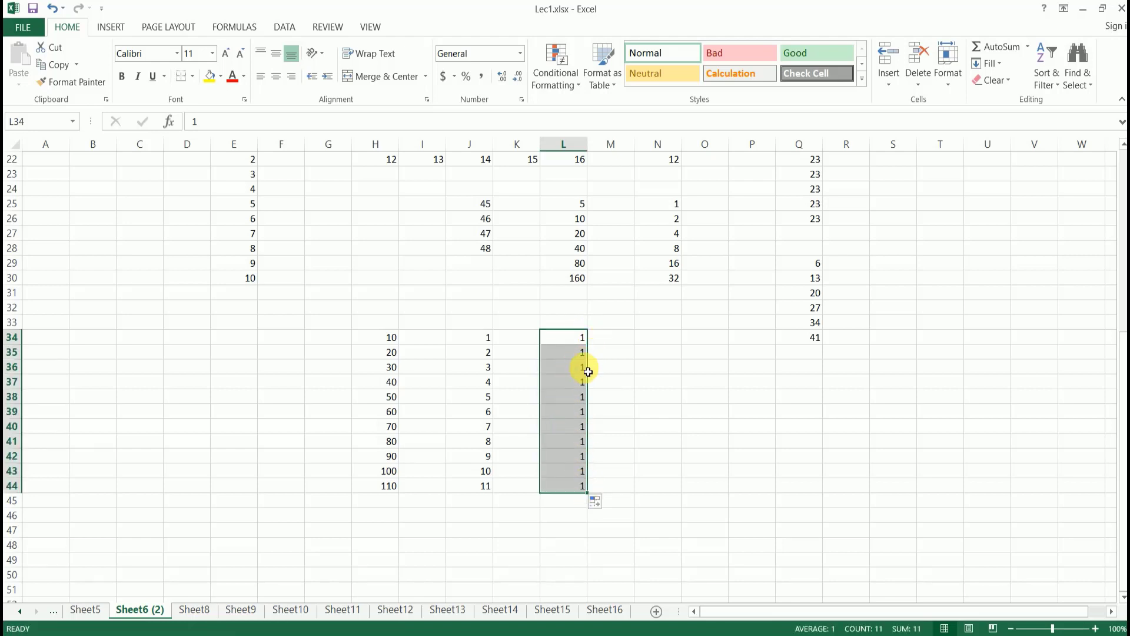
click(579, 340)
key(ctrl+z)
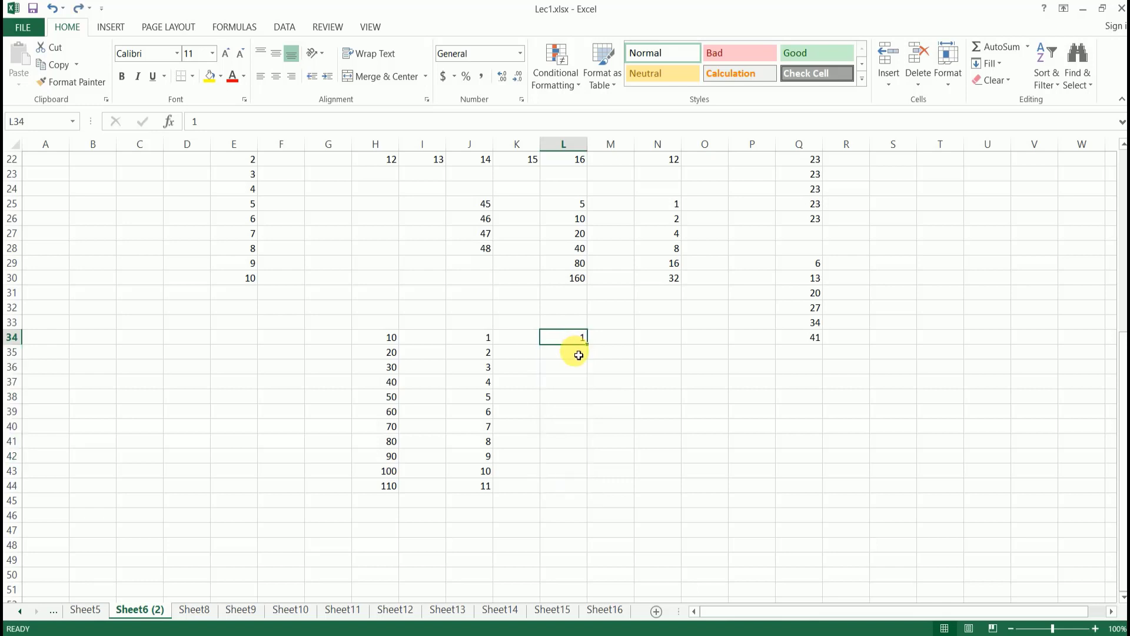
- Fill the value in L34 down to L44 and set the Auto Fill option to Fill Series
click(583, 356)
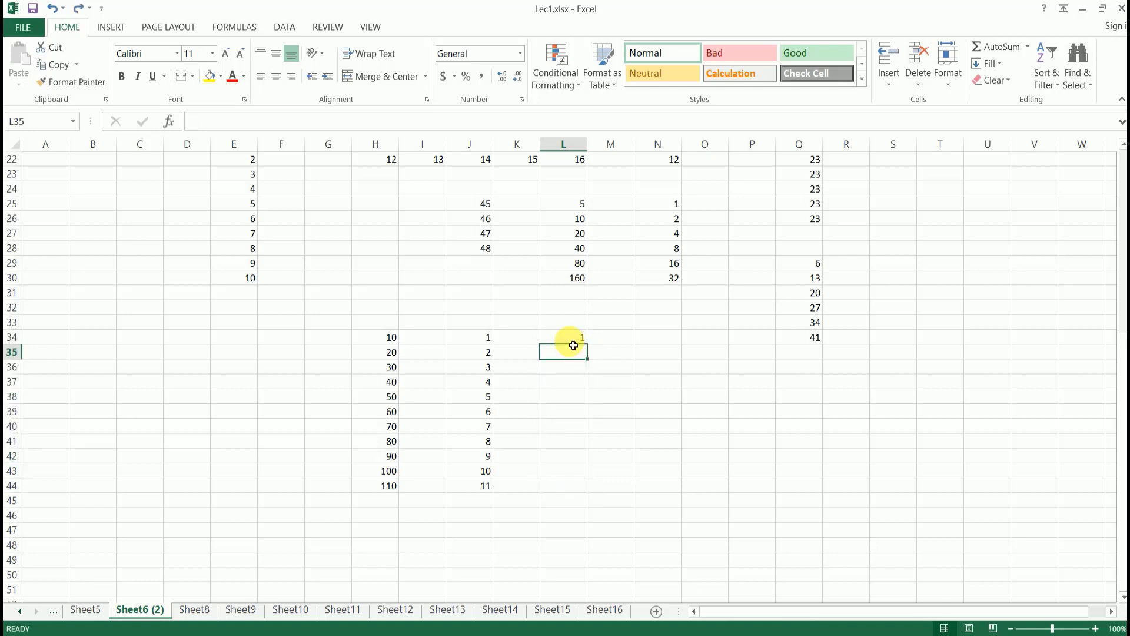
click(581, 342)
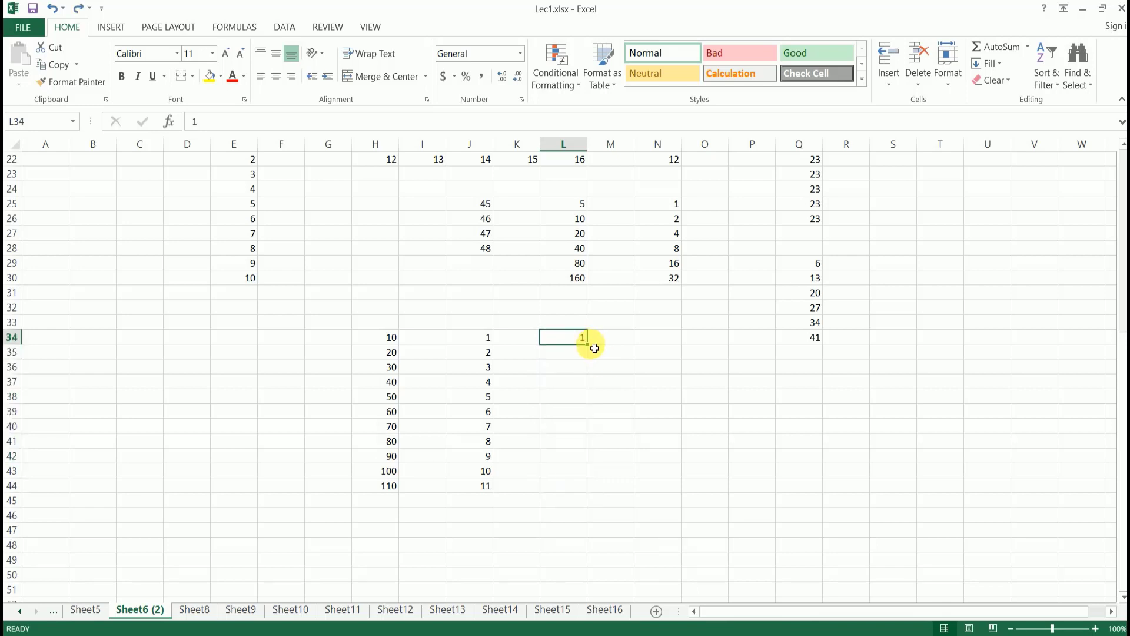
drag(594, 349, 595, 493)
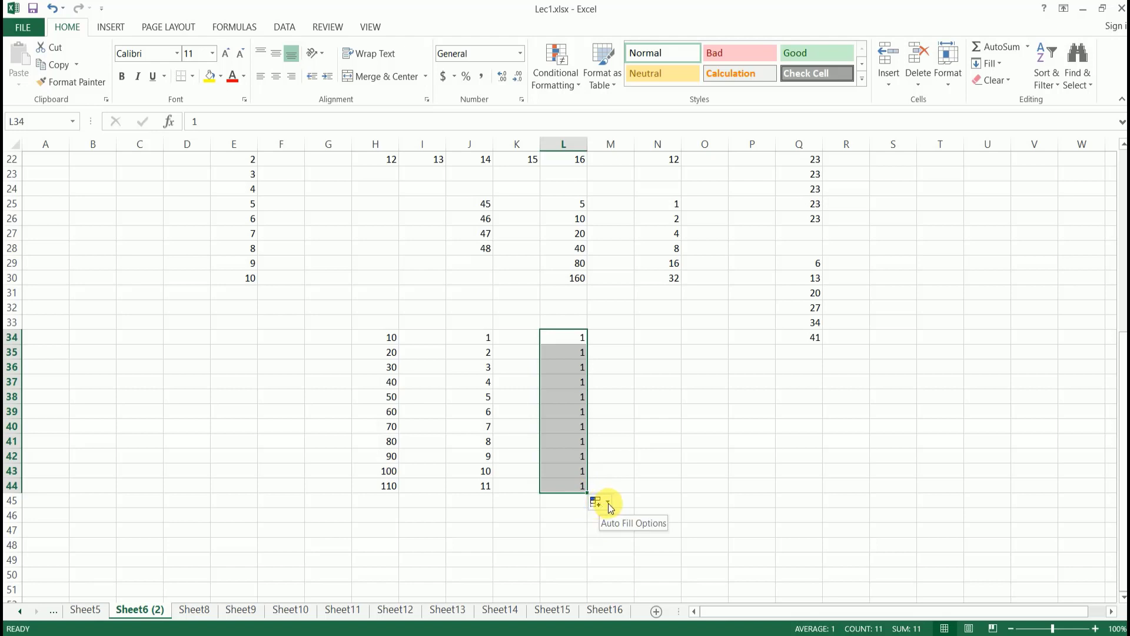
click(609, 504)
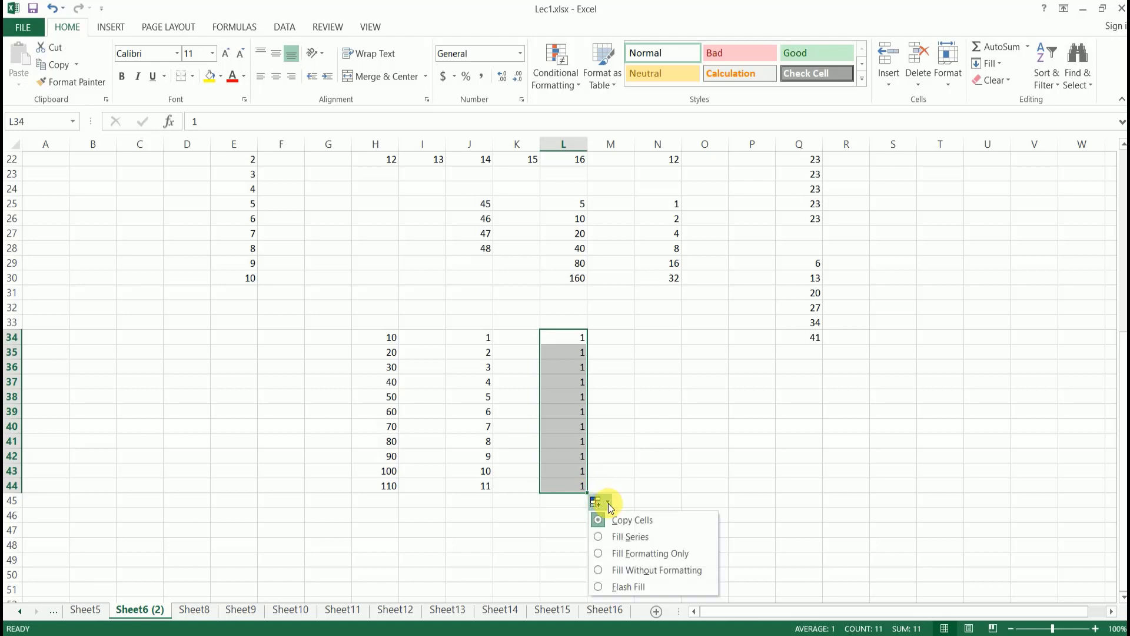
click(644, 538)
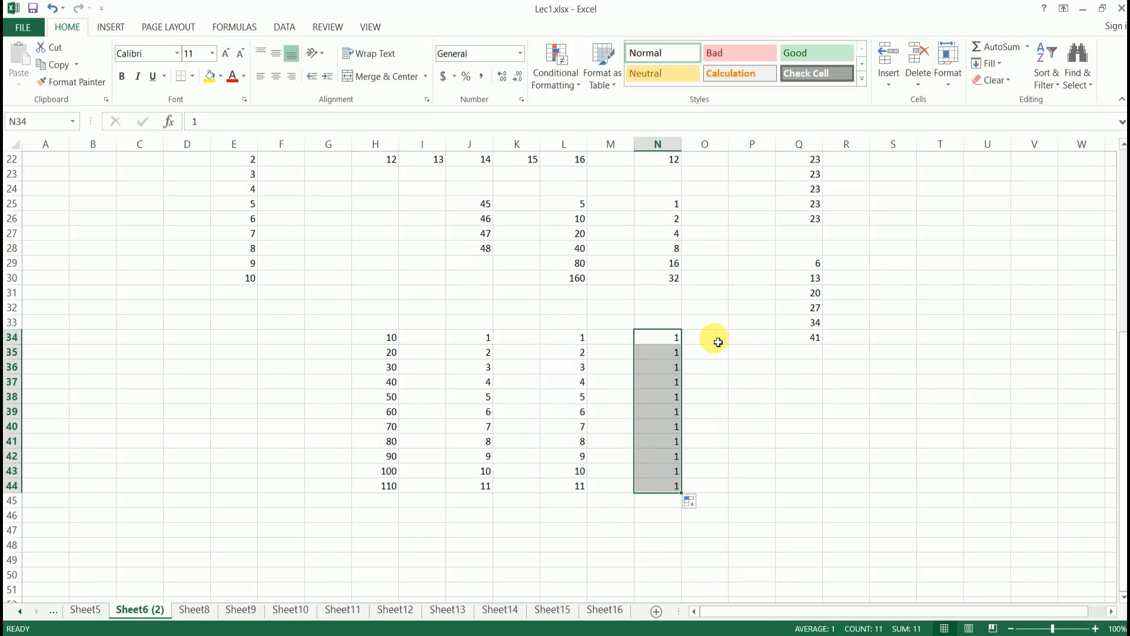
click(717, 338)
click(727, 384)
click(710, 357)
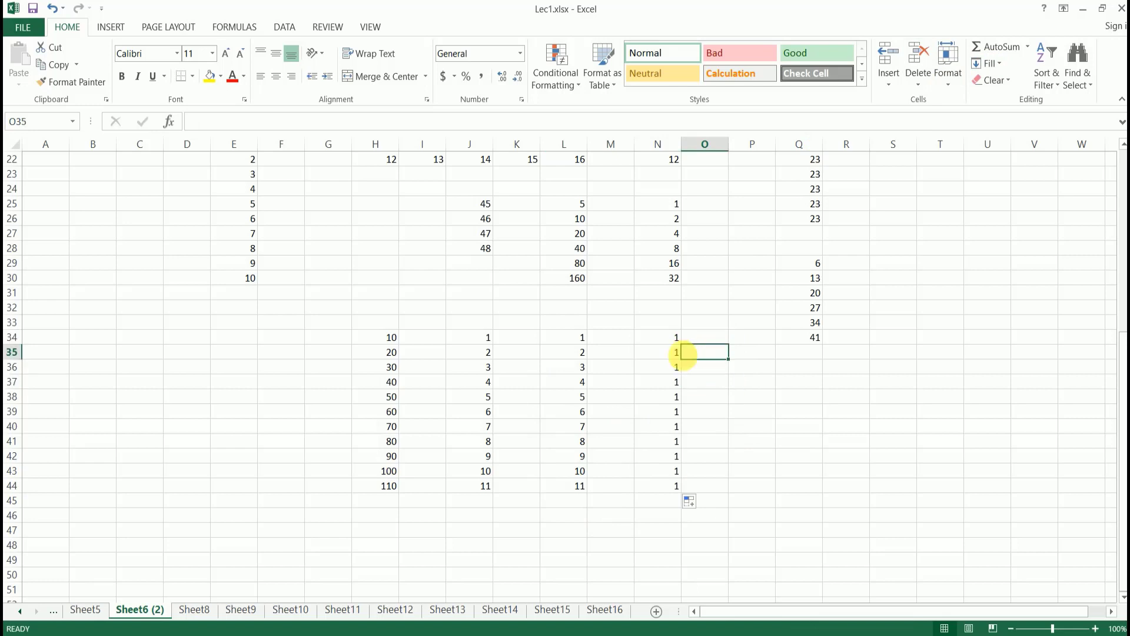
scroll(606, 371, down, 3)
click(548, 384)
click(521, 386)
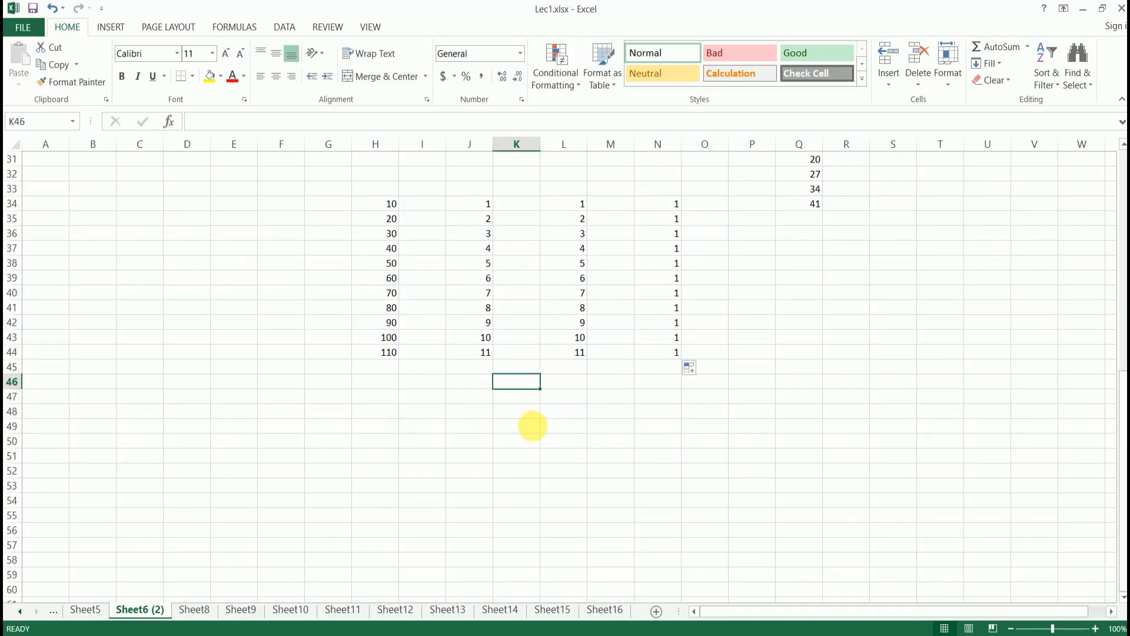
drag(582, 205, 580, 361)
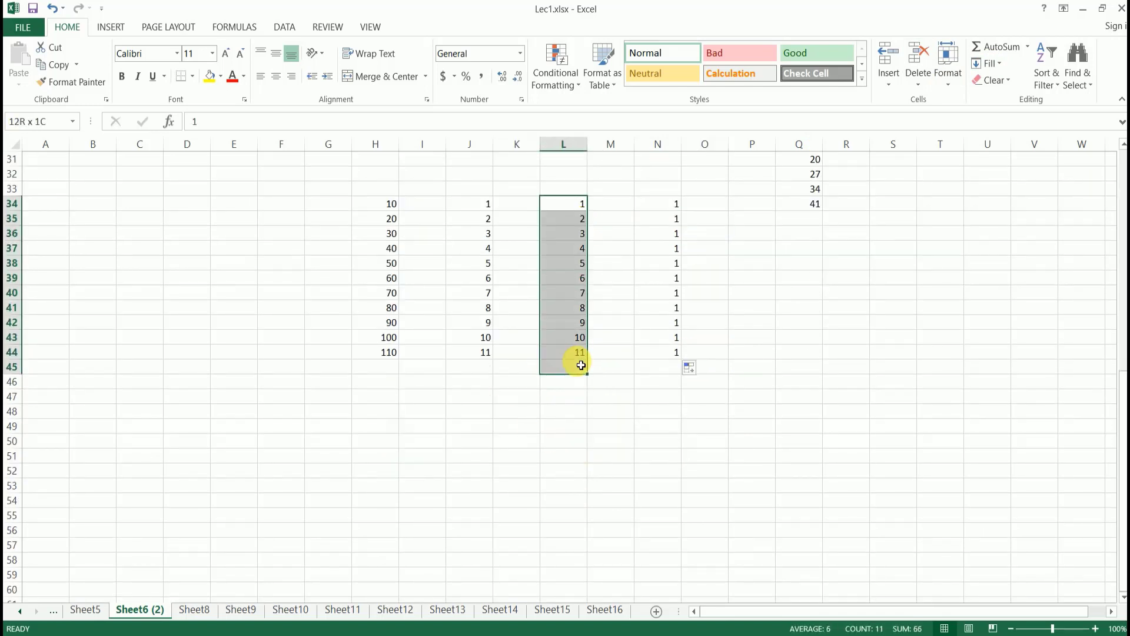
click(520, 406)
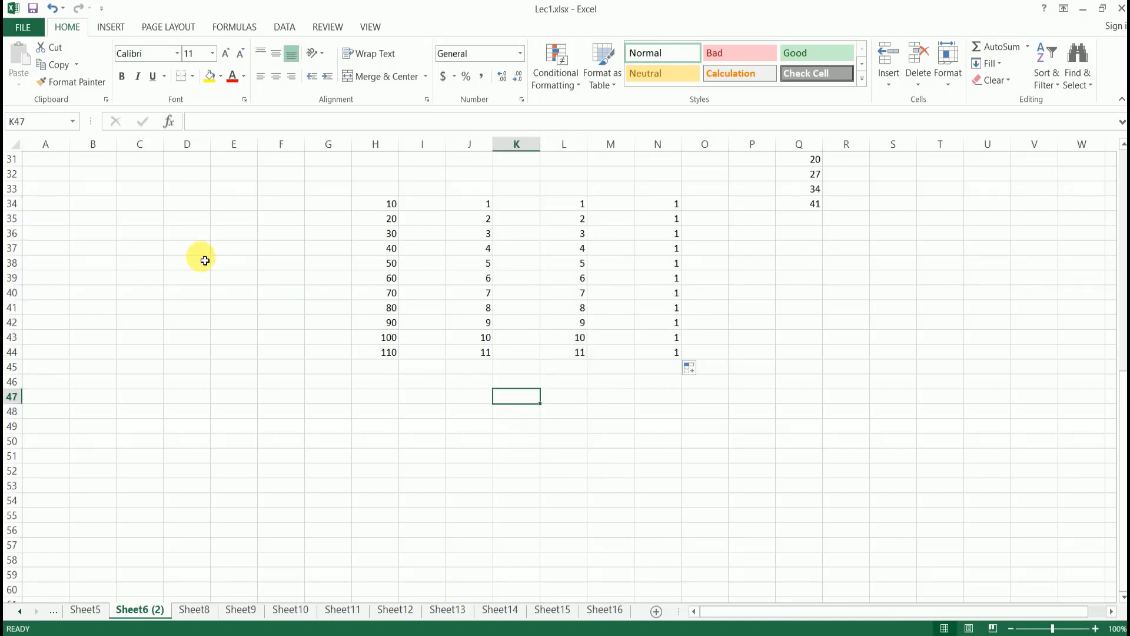
- Enter the number 1 in cell E35
click(216, 219)
text(1)
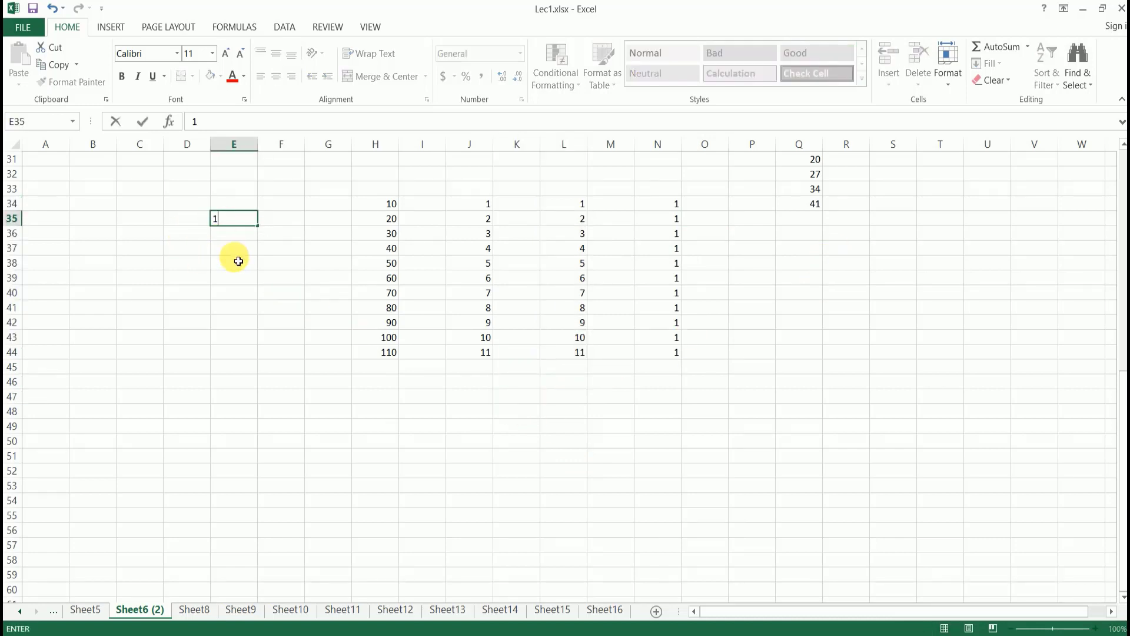
key(Return)
- Fill E35 down to E52 directly as a series increasing by 1, without using the Auto Fill options
click(246, 221)
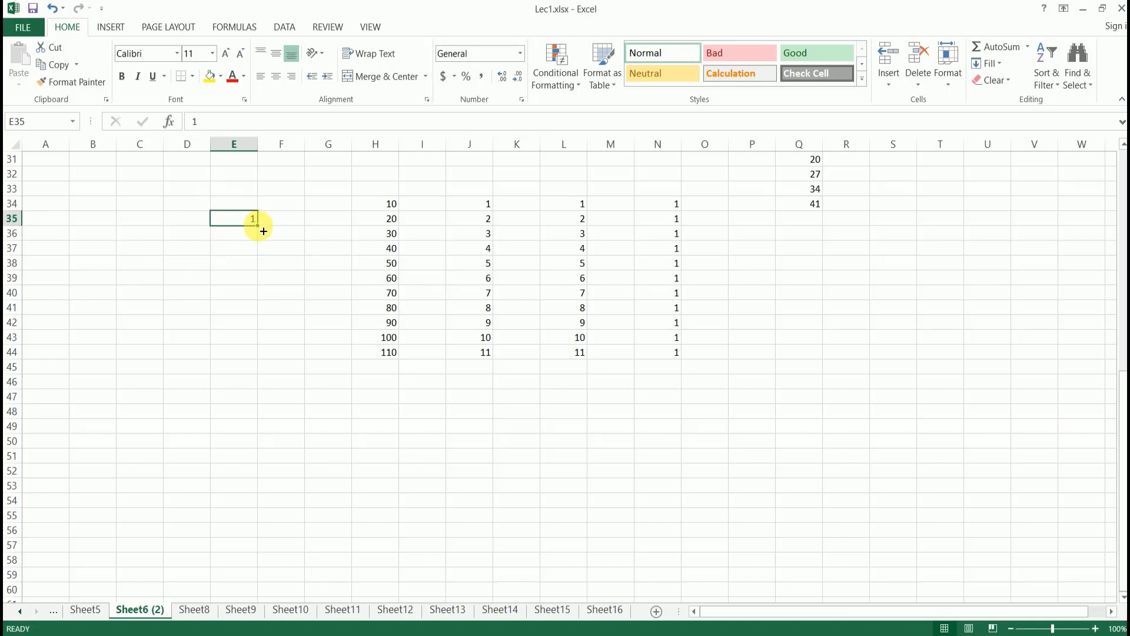
drag(264, 232, 264, 242)
key(ctrl)
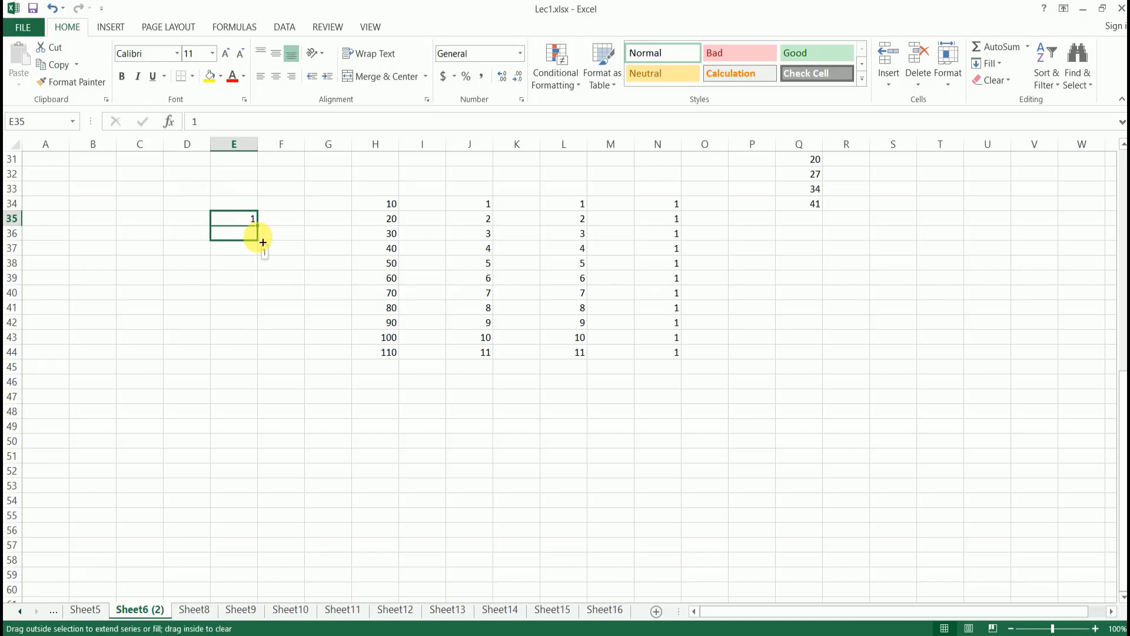
key(ctrl)
key(ctrl)
key(ctrl)
key(ctrl)
drag(263, 242, 263, 479)
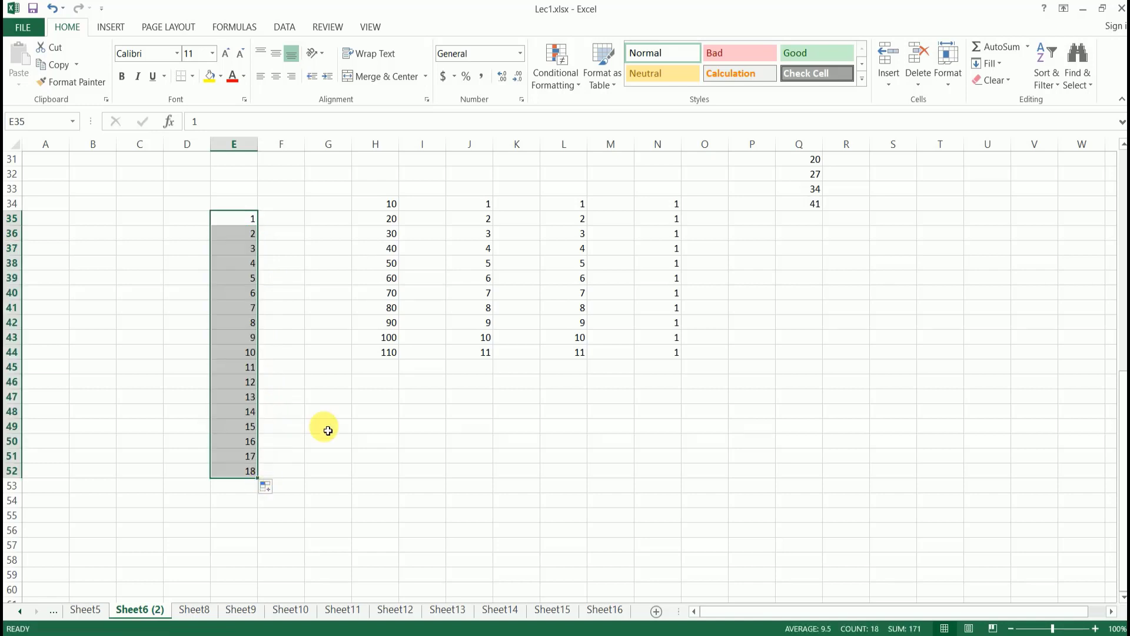
- Enter 1 in cell D35 and fill it down to D53 directly as a series increasing by 1
click(180, 220)
text(1)
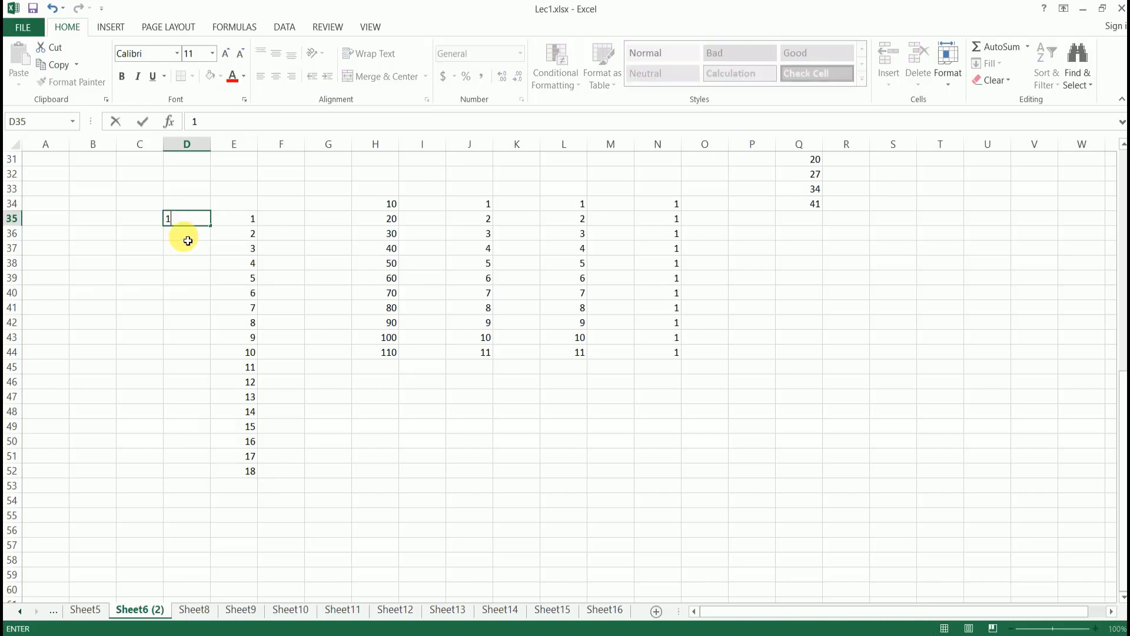
click(182, 222)
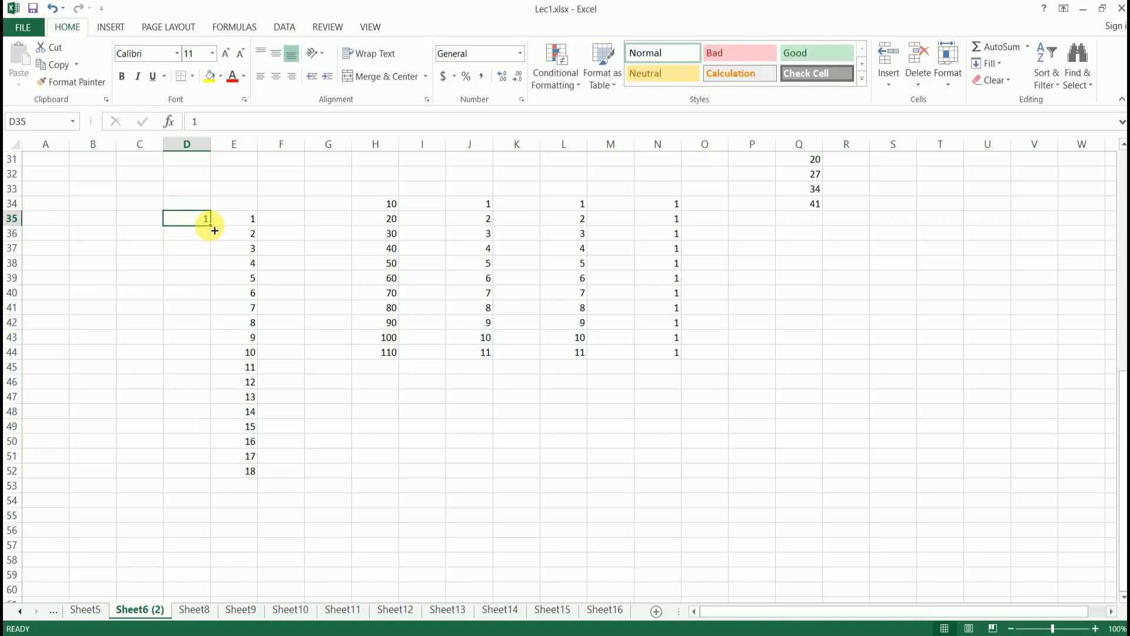
drag(215, 231, 206, 504)
key(ctrl)
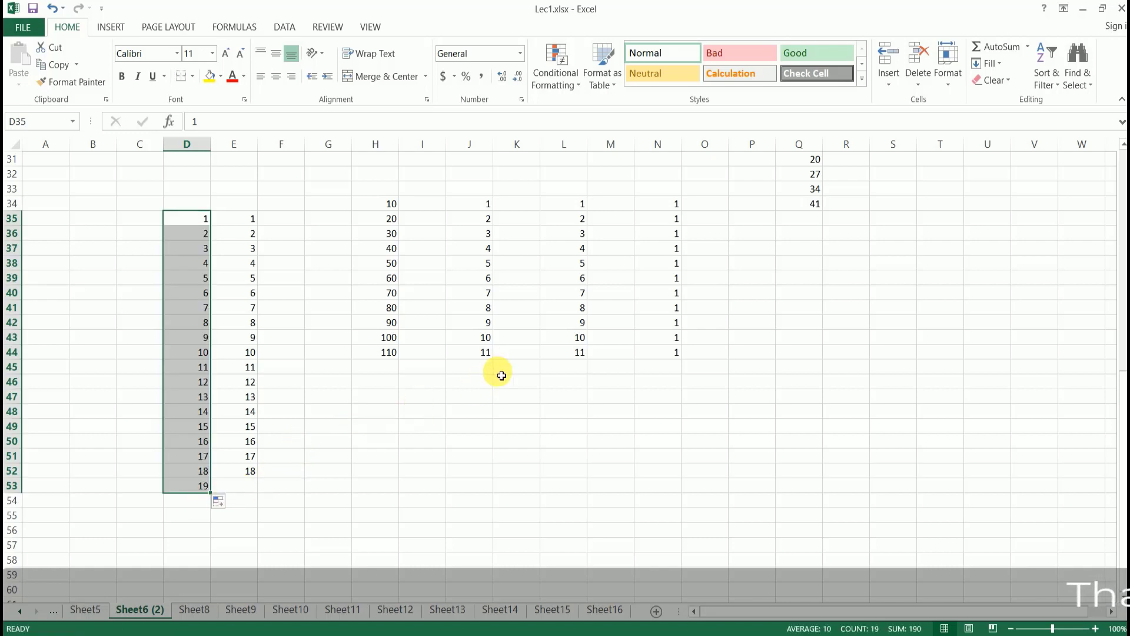
click(431, 405)
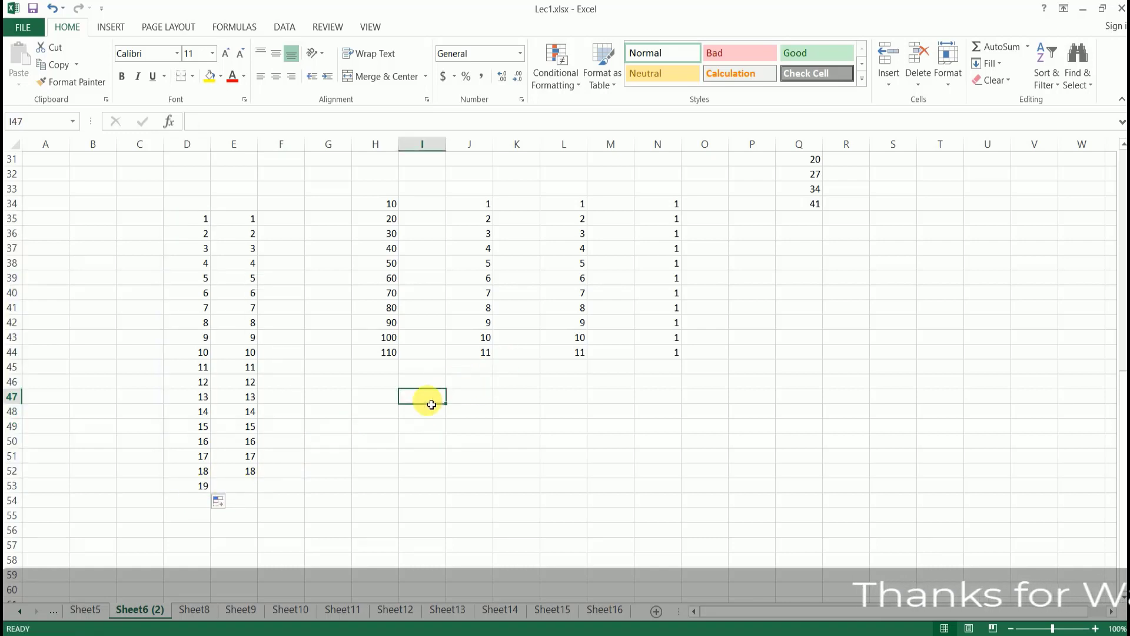
click(528, 396)
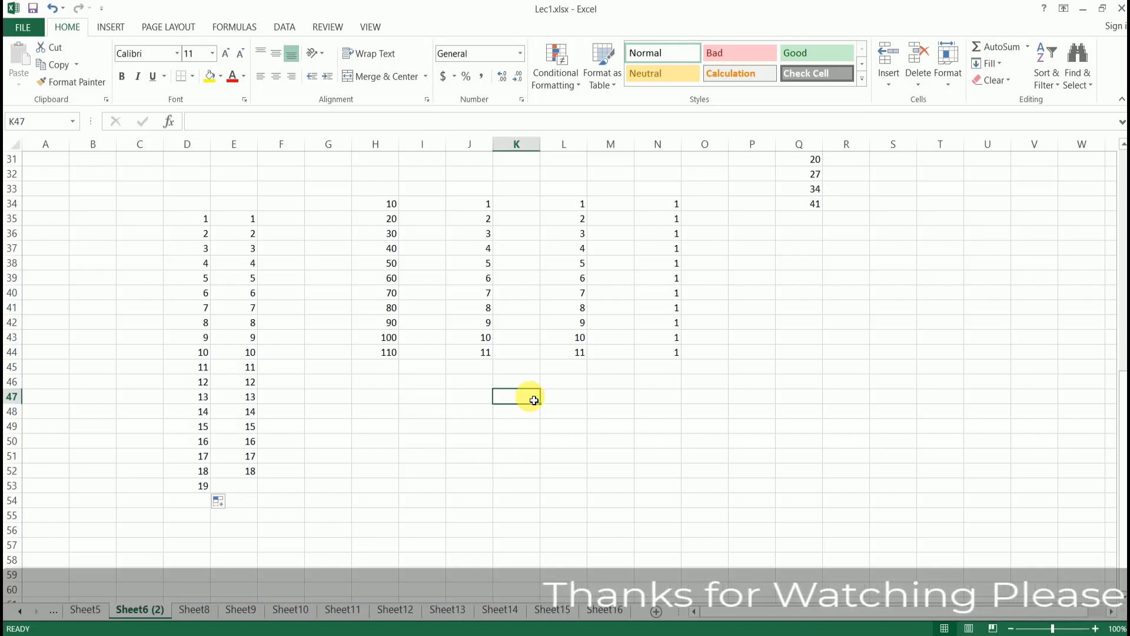
- Enter three different first names in cells L3 to L5, one per cell
scroll(527, 424, up, 9)
scroll(528, 422, up, 1)
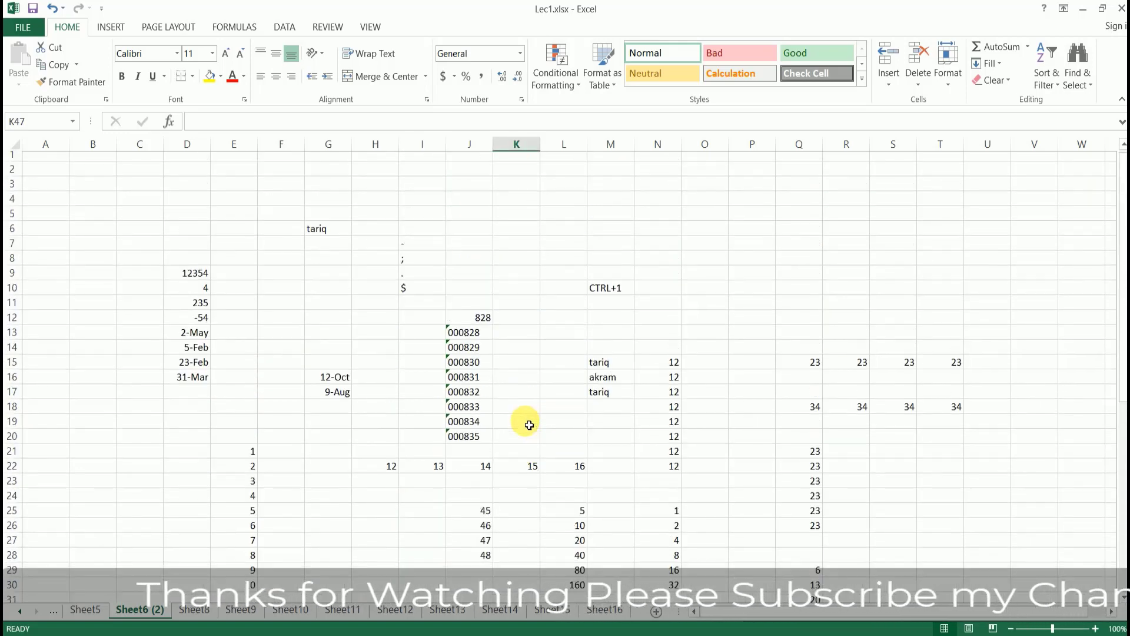
click(577, 194)
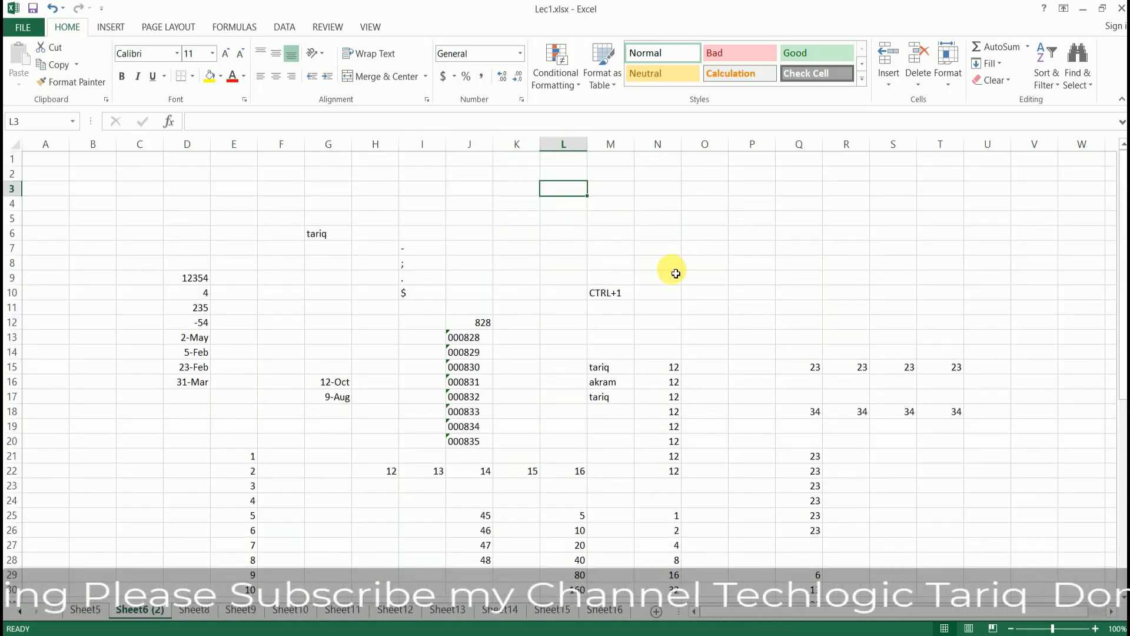
text(tar)
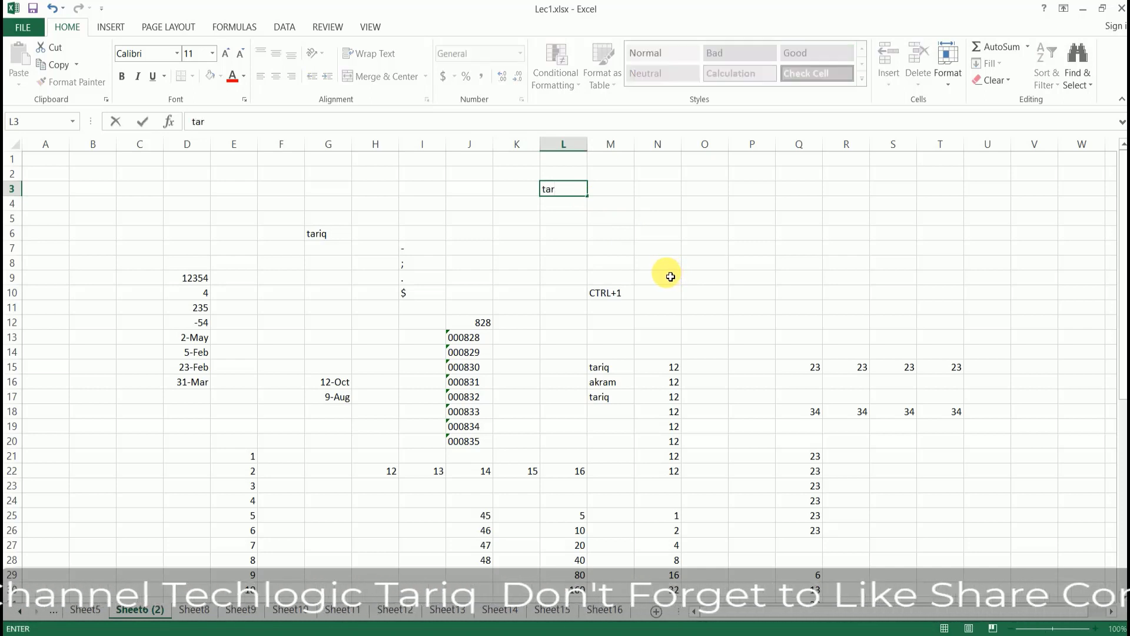
text(iq)
key(Return)
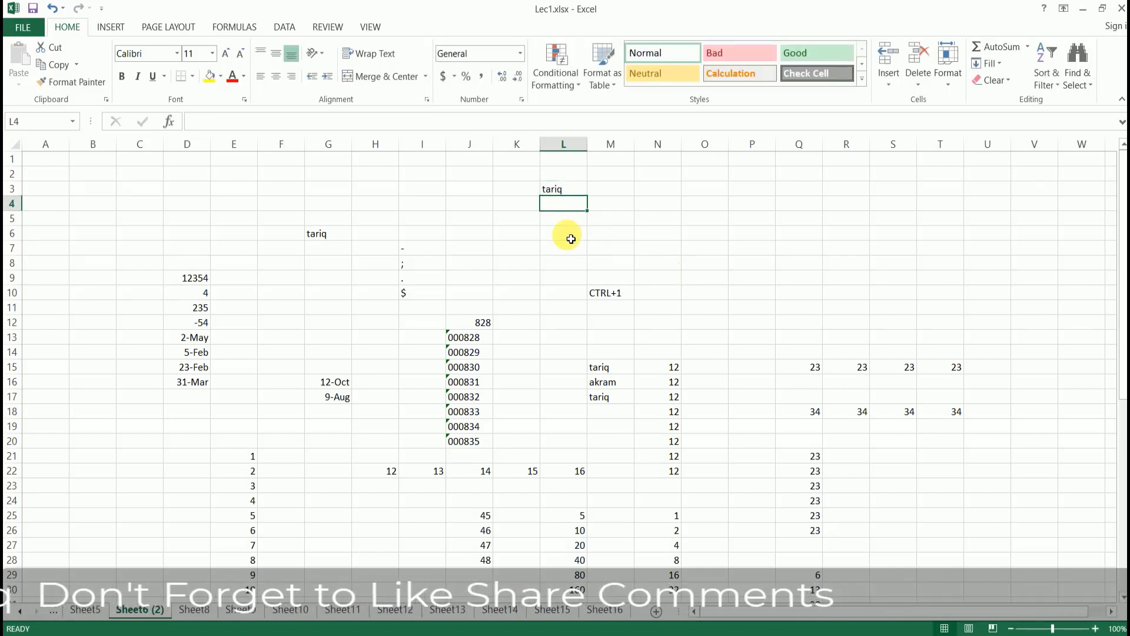
text(akram)
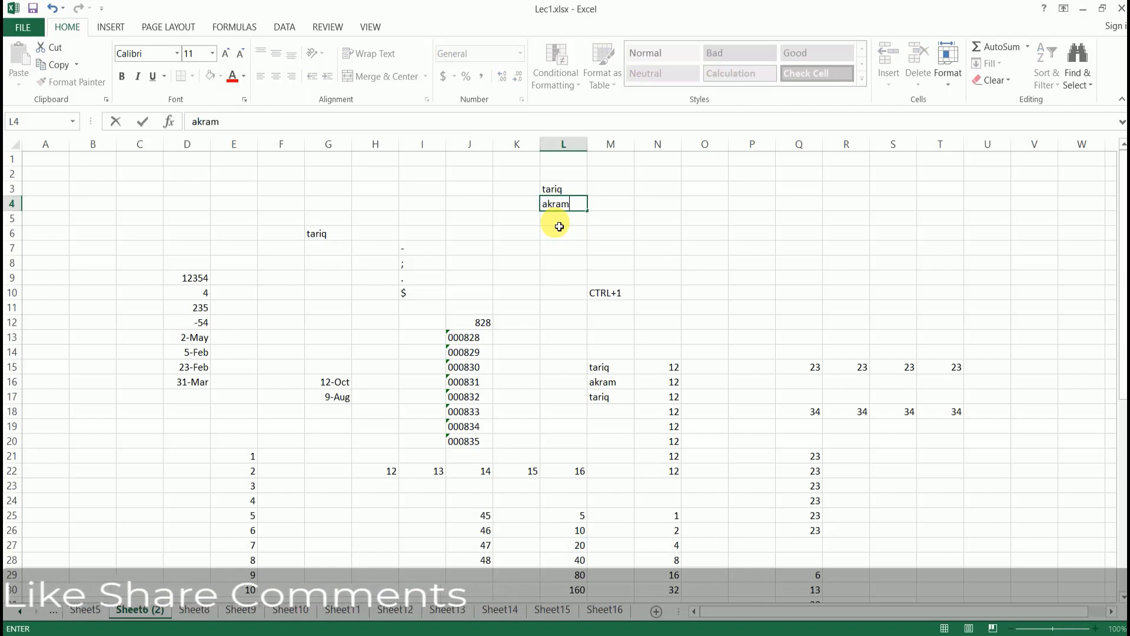
key(Return)
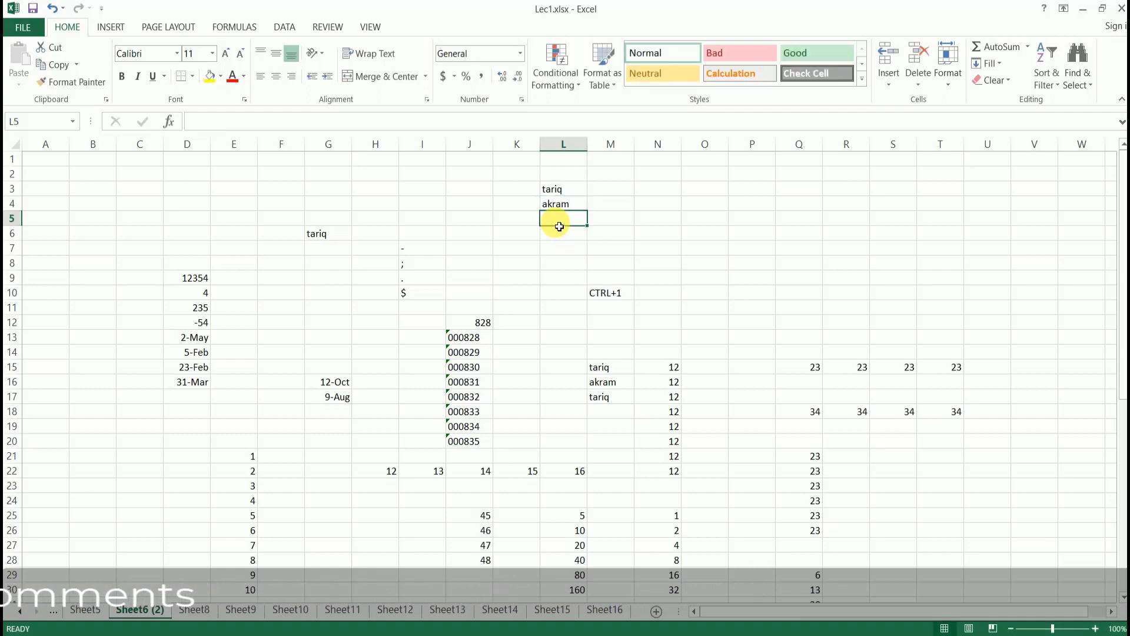
text(aslam)
key(Return)
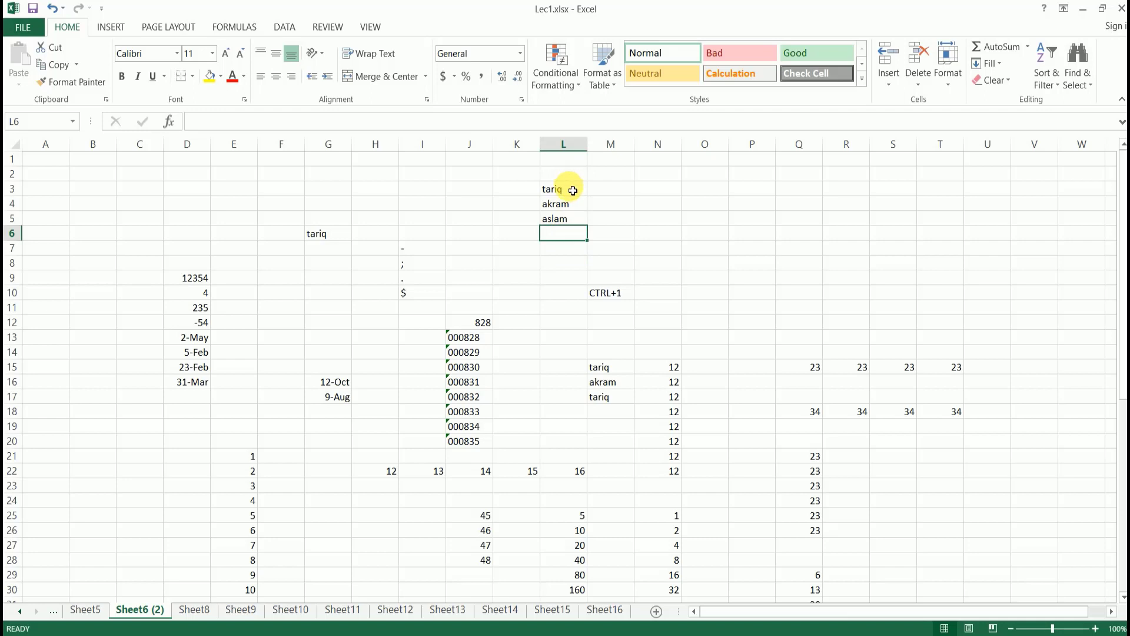
click(573, 190)
drag(573, 190, 573, 230)
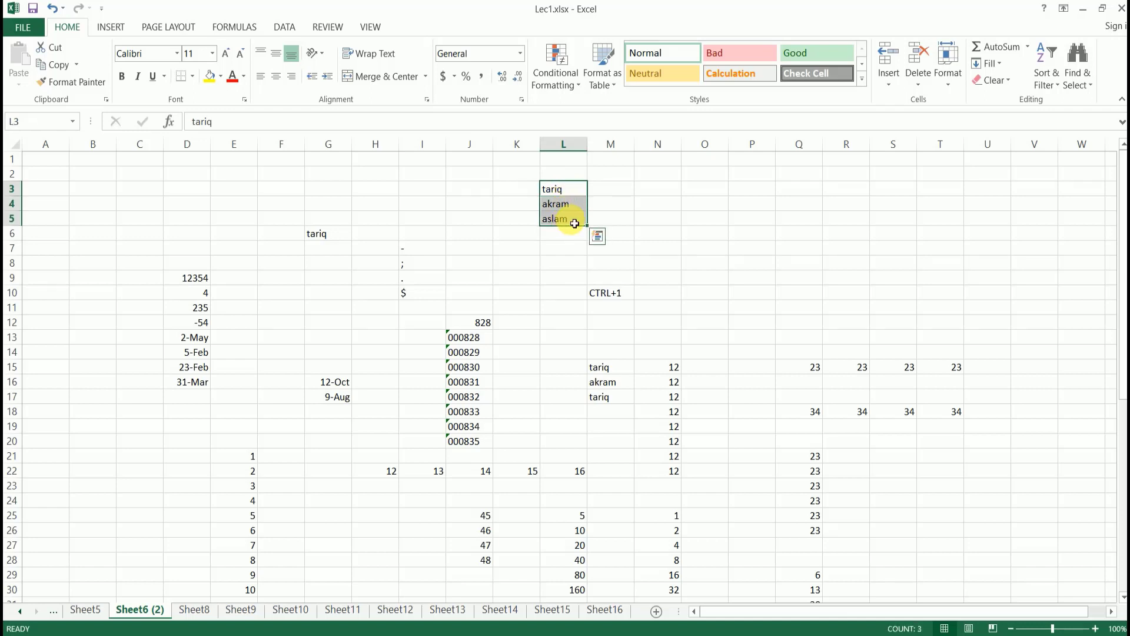
right_click(572, 223)
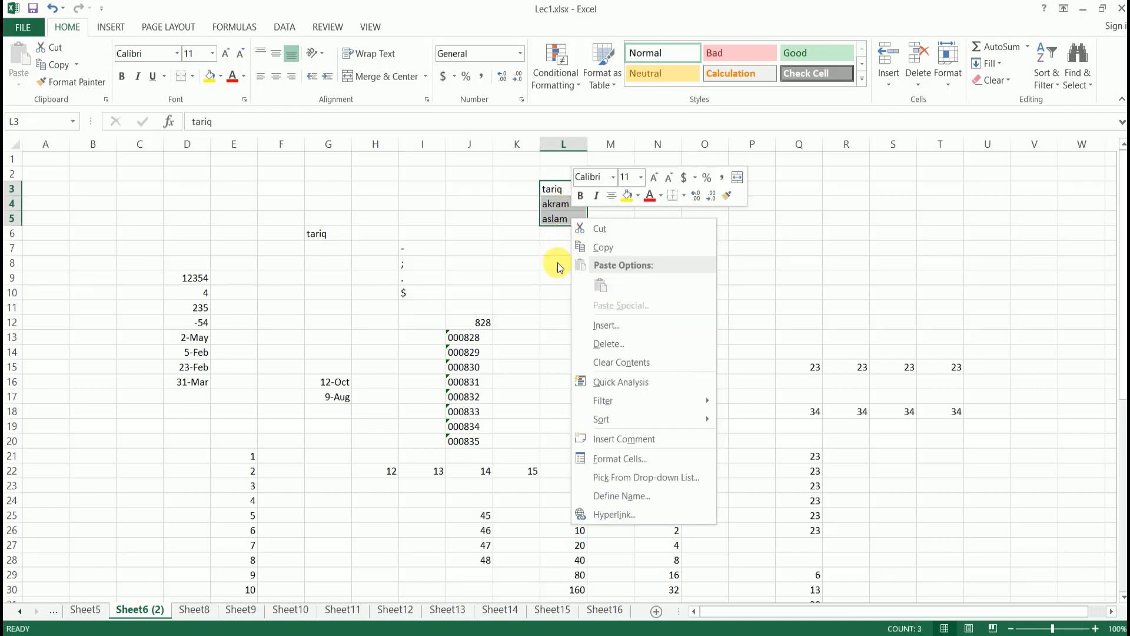
click(667, 481)
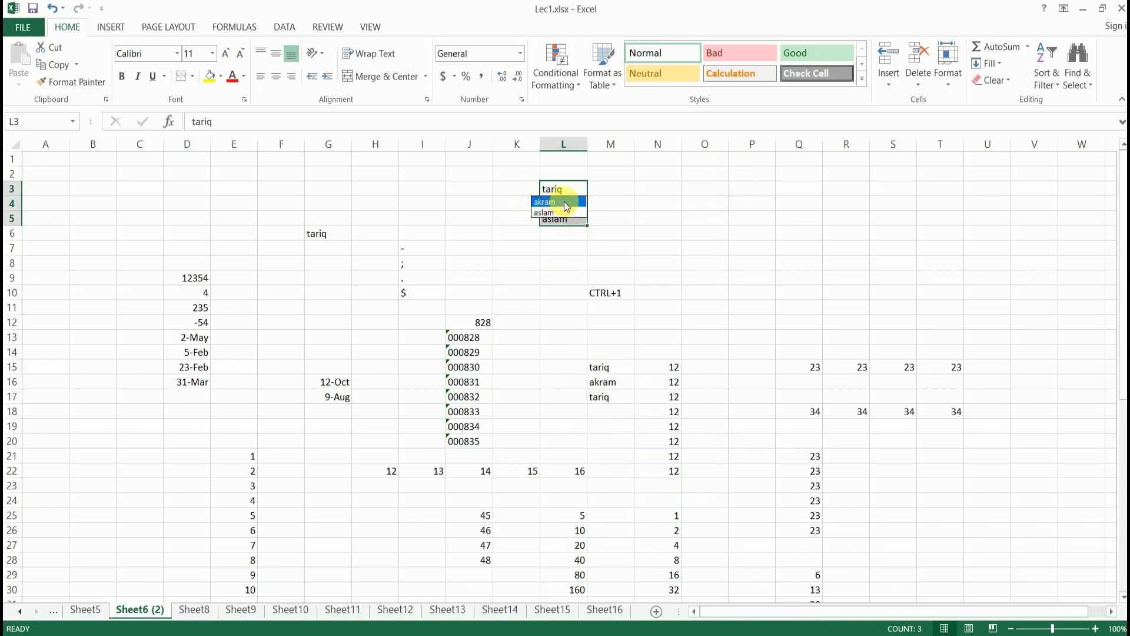
click(567, 235)
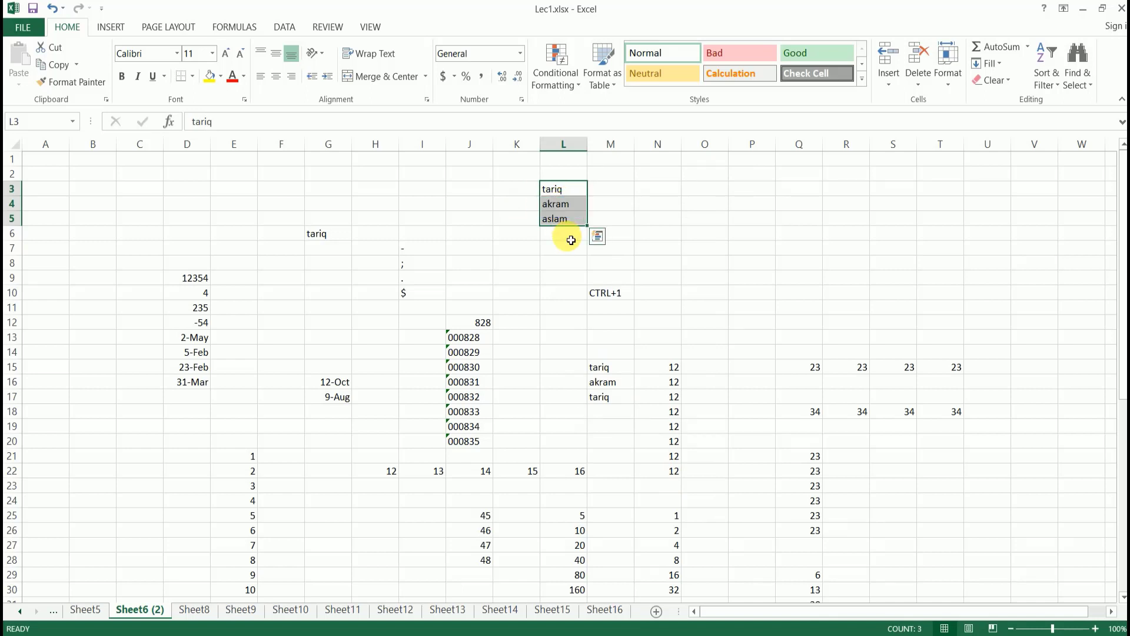
- Fill cell L6 with the same name as L4, using Pick From Drop-down List
click(574, 242)
click(575, 237)
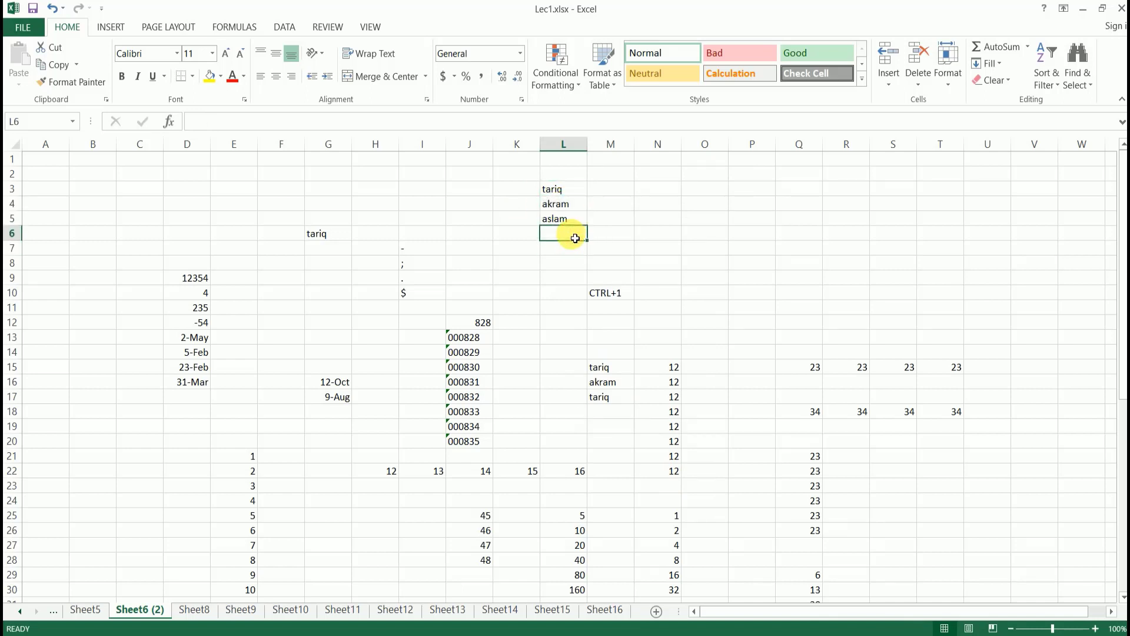
right_click(576, 237)
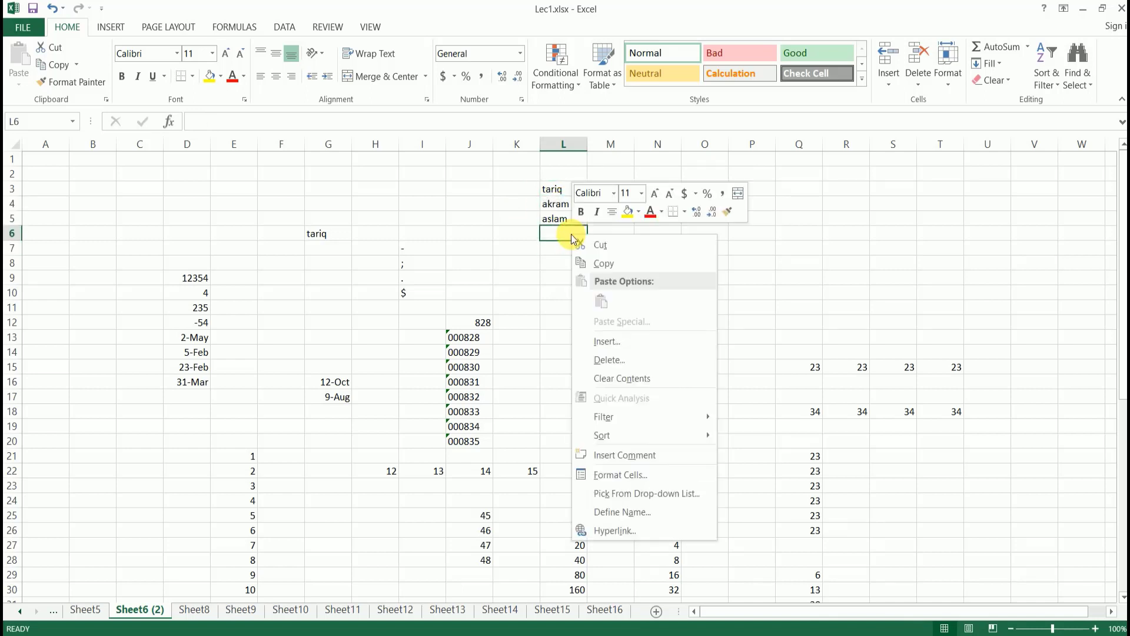
click(658, 495)
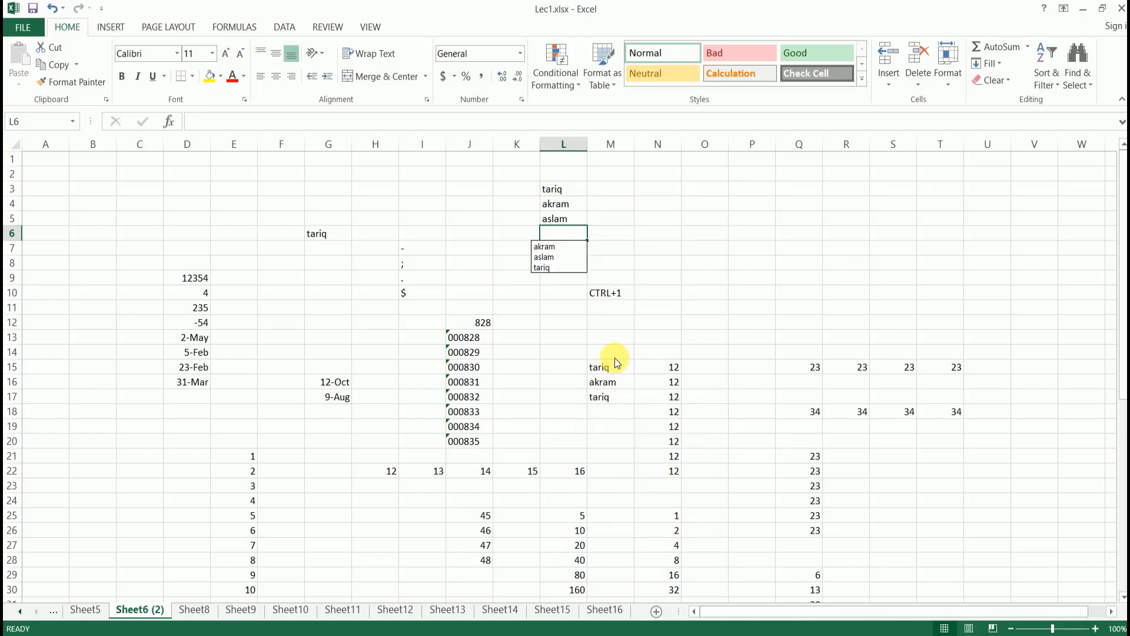
click(560, 246)
- Fill cell L7 with the same name as L5, using Pick From Drop-down List
click(575, 247)
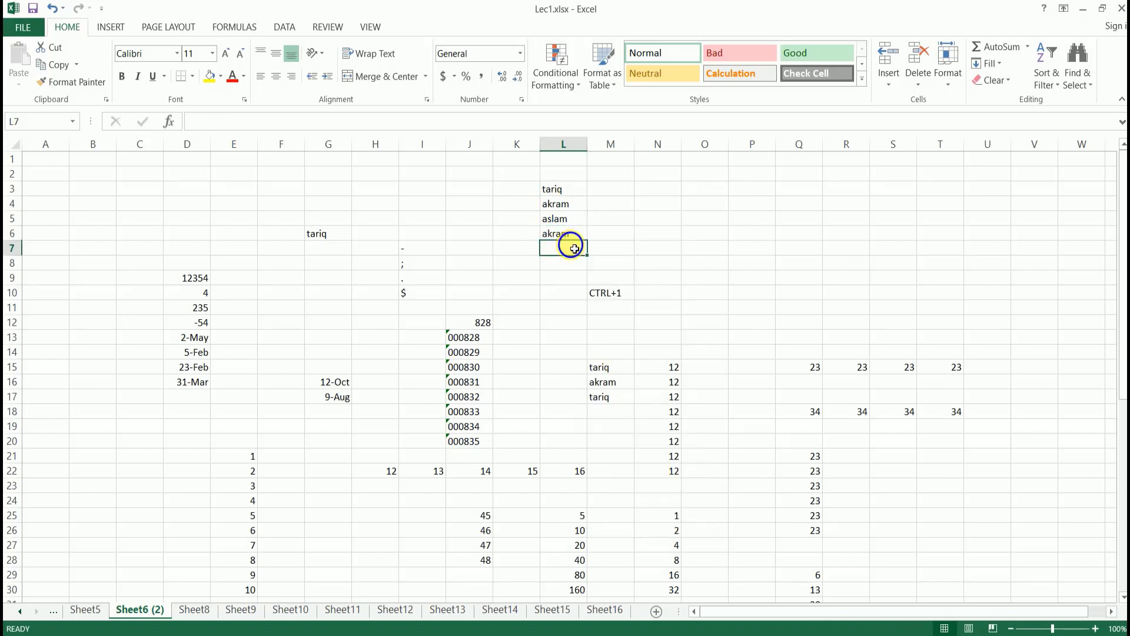
right_click(575, 249)
click(627, 505)
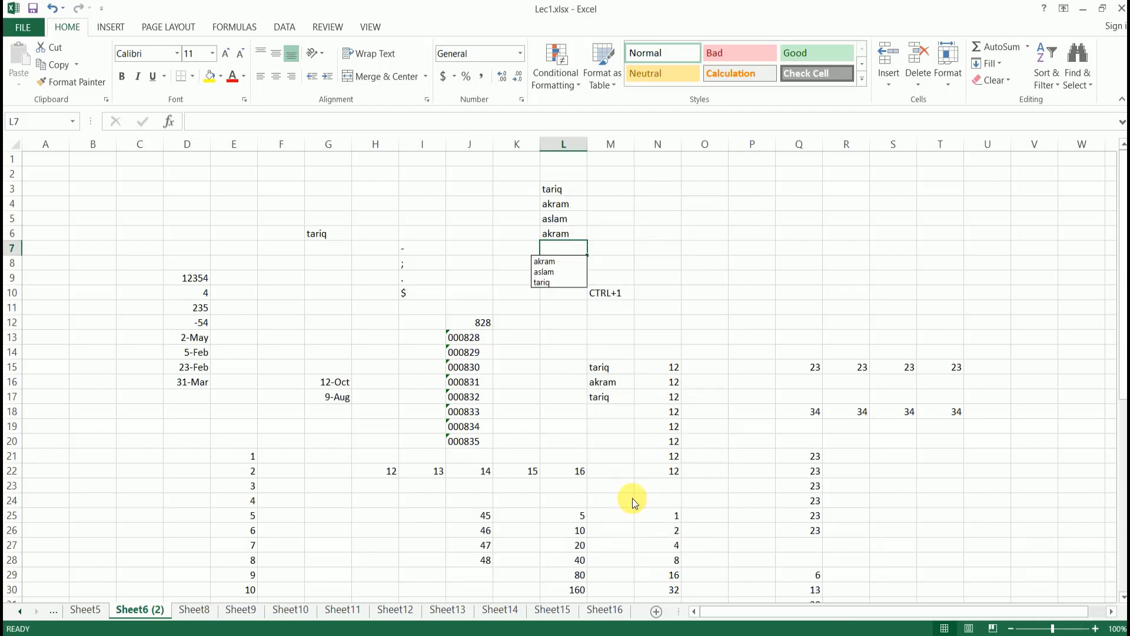
click(550, 272)
key(Return)
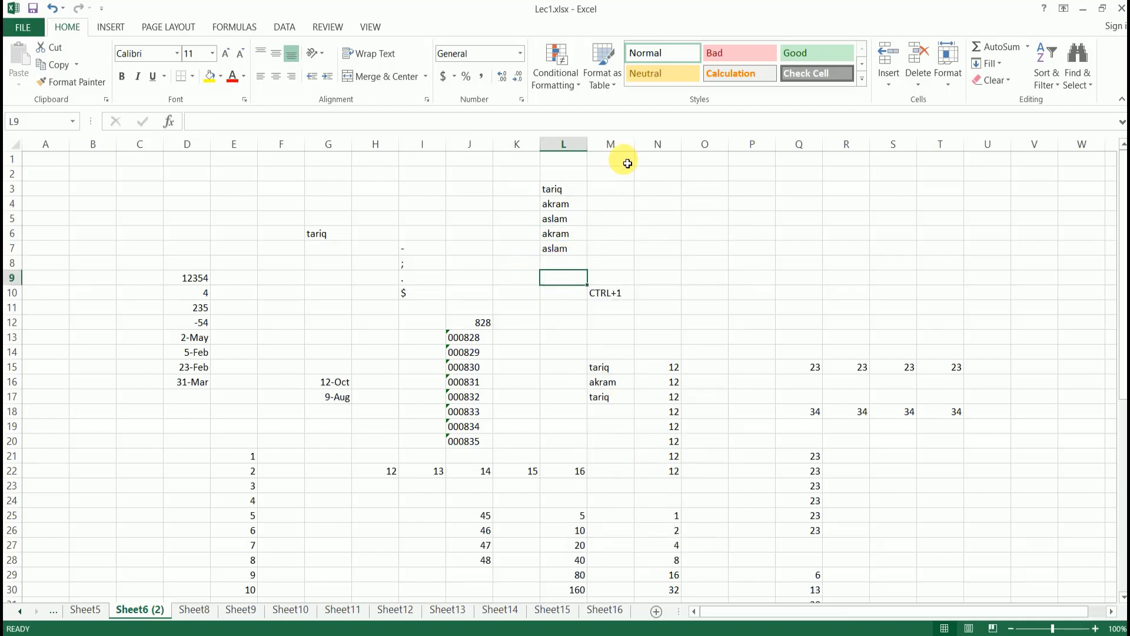
- Enter the text "sli" in cell L8, directly below the existing list of first names in column L
click(626, 195)
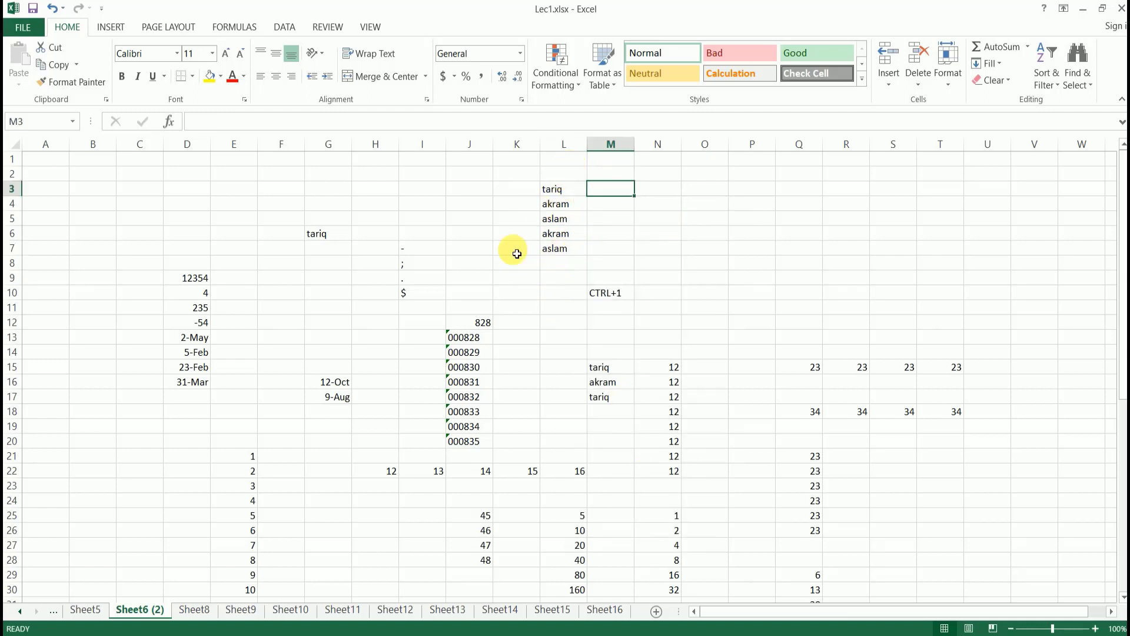
click(564, 265)
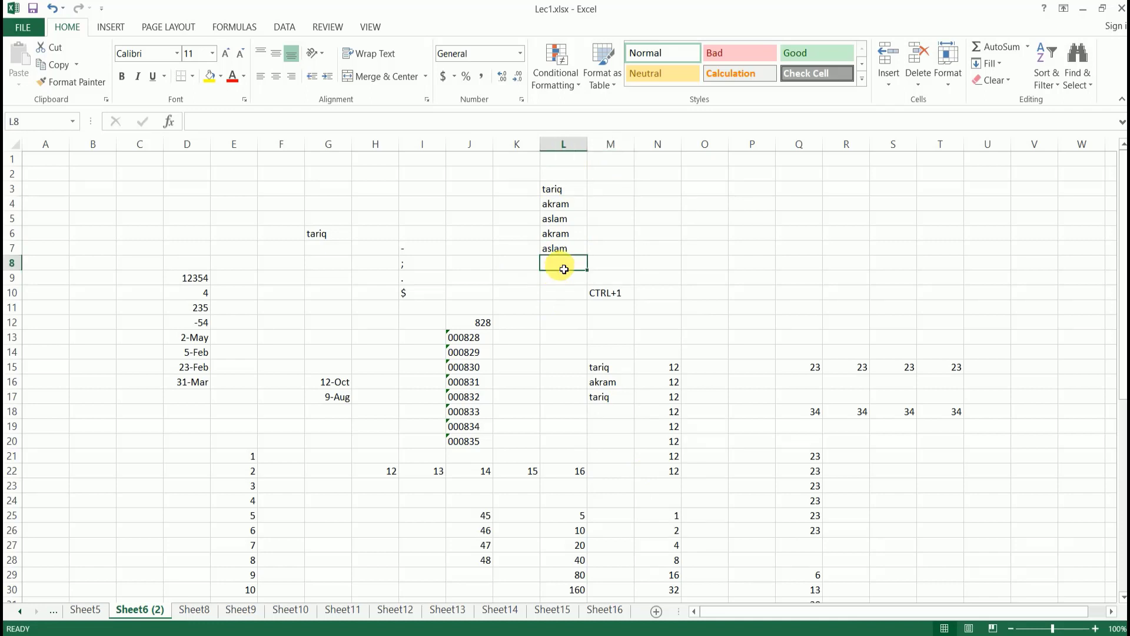
text(sli)
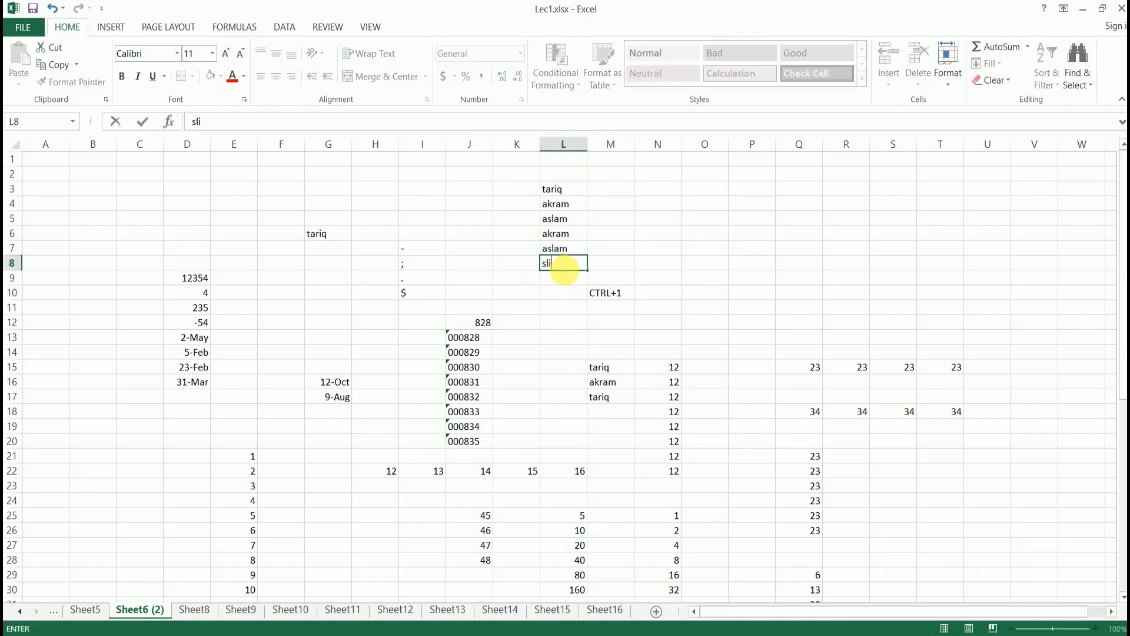
key(Return)
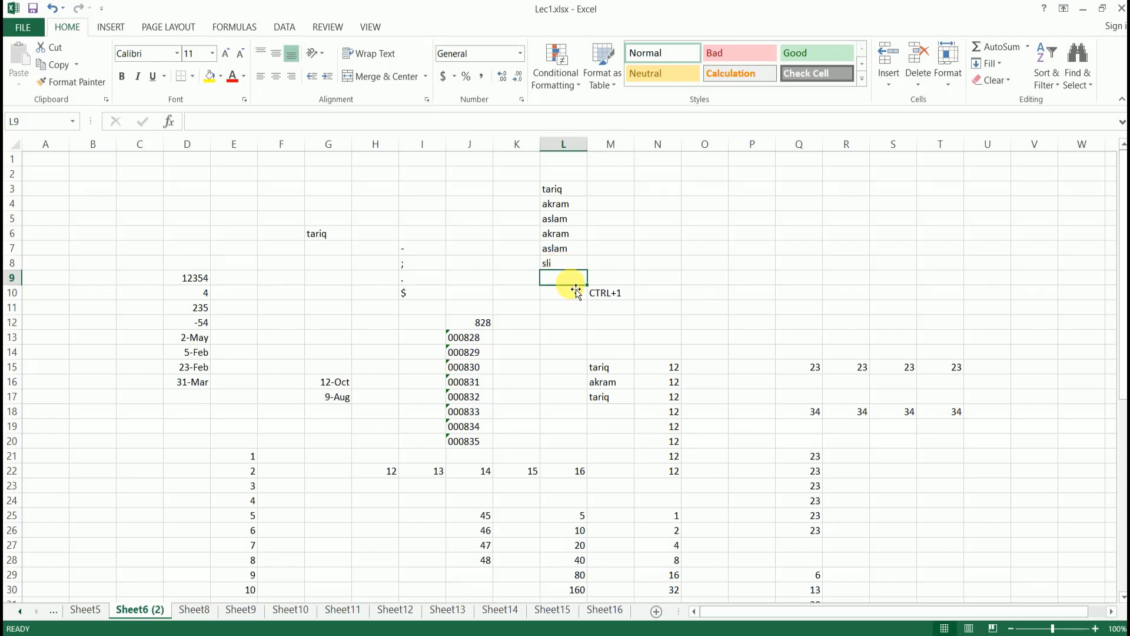
- Fill cell L9 with the same entry as L8, "sli", using Pick From Drop-down List
right_click(571, 278)
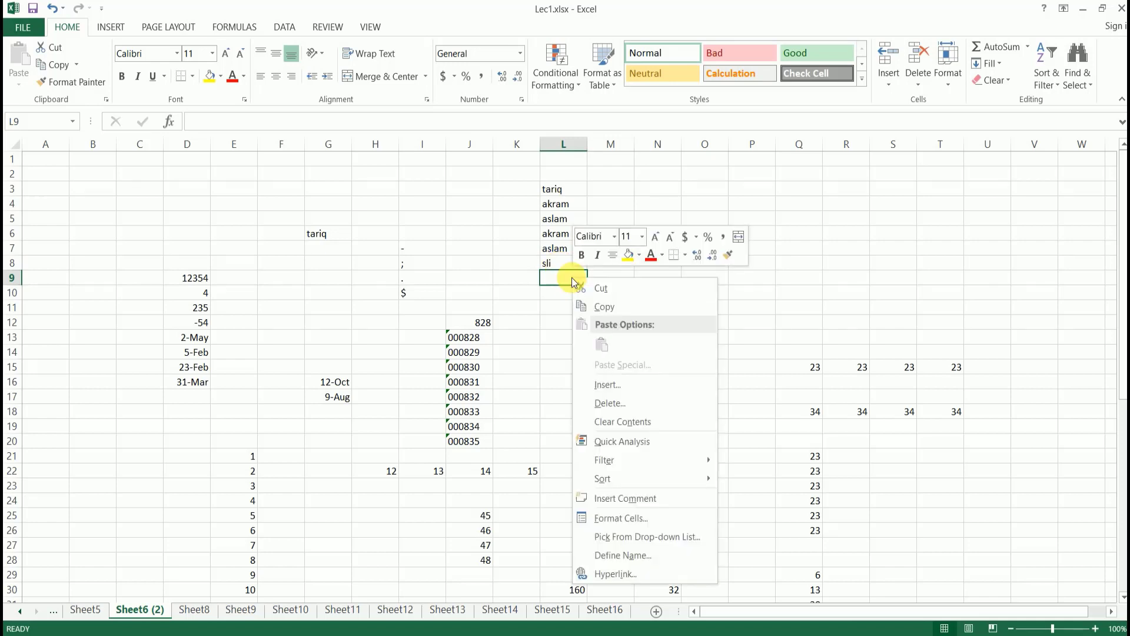
click(652, 538)
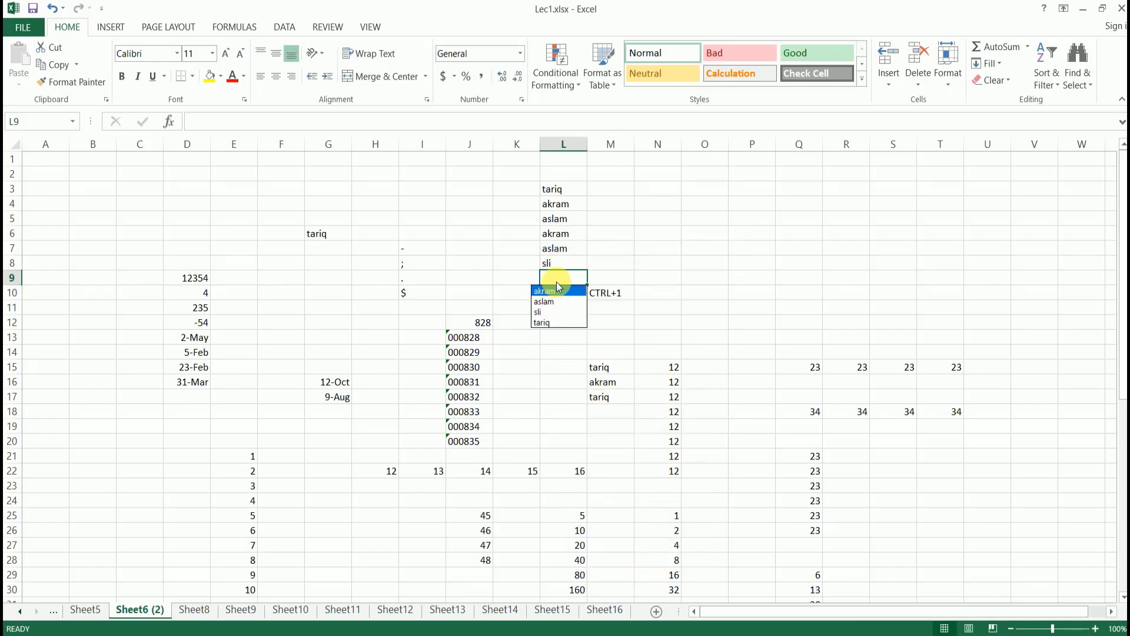
click(556, 312)
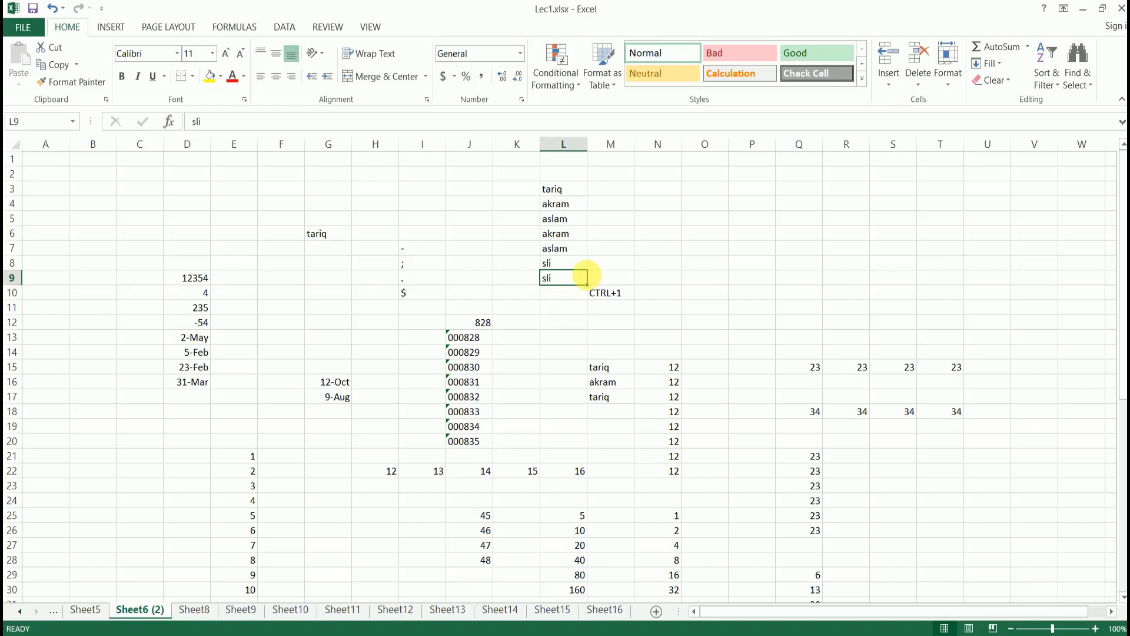
click(604, 269)
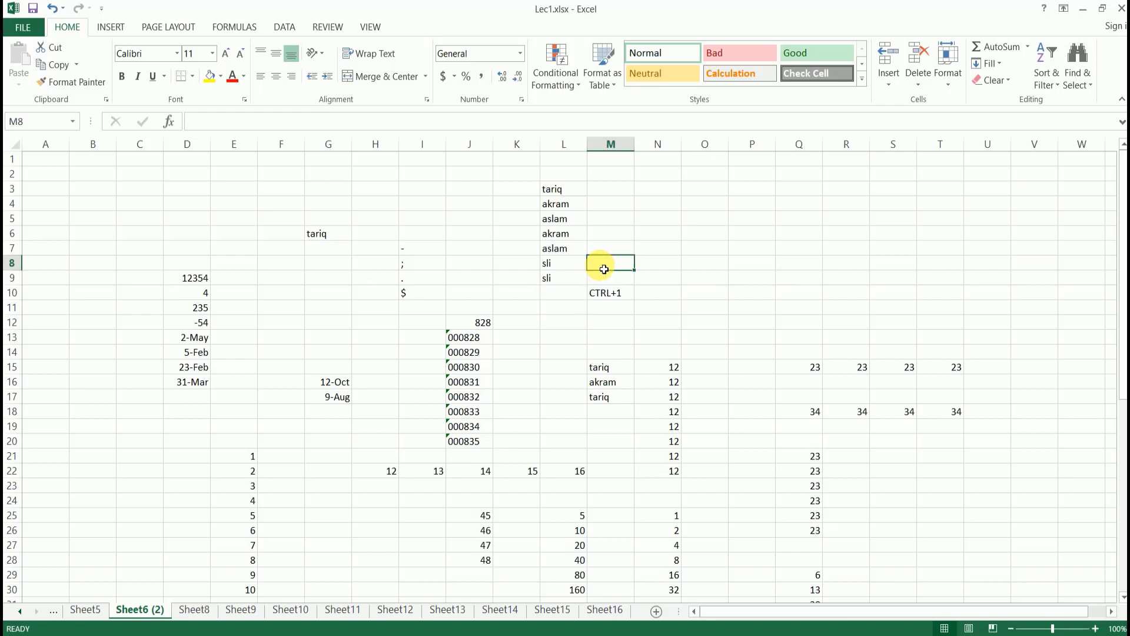